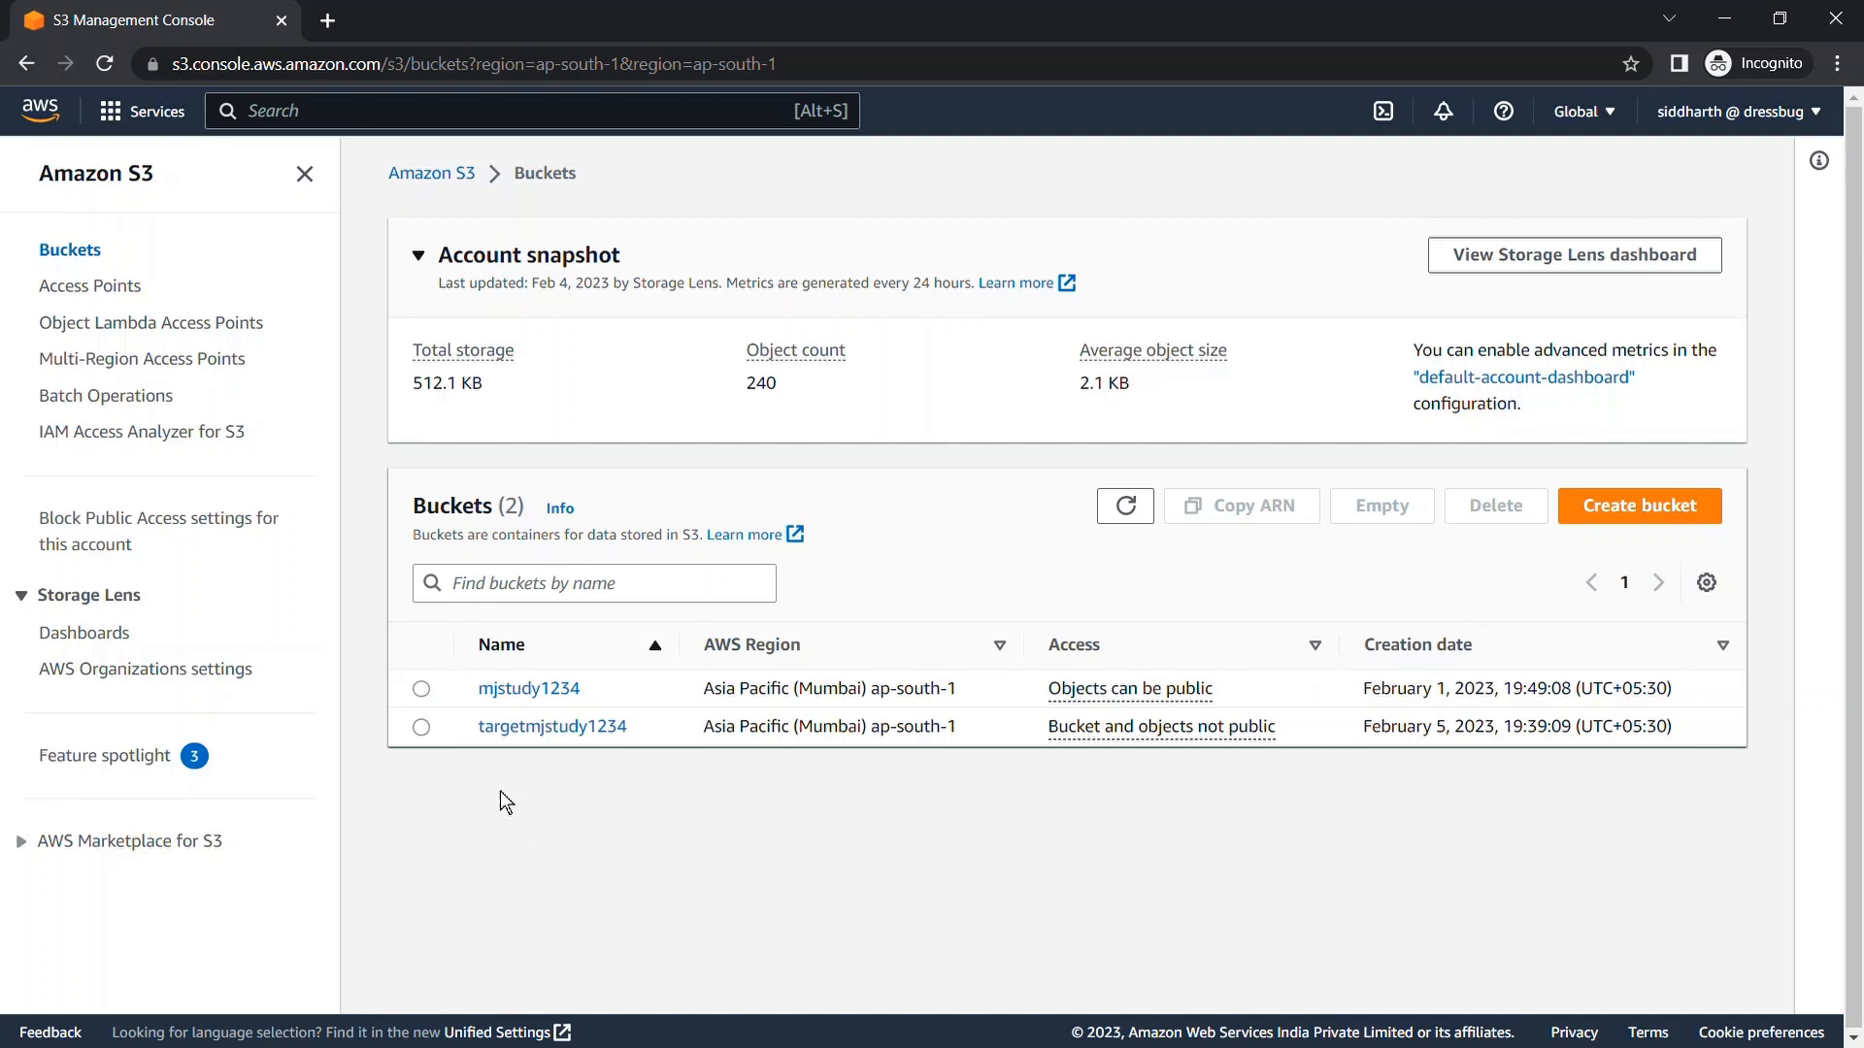
# Open the mjstudy1234 bucket and check its Bucket Versioning setting in the bucket properties.
pyautogui.moveTo(478, 691); pyautogui.dragTo(611, 712)
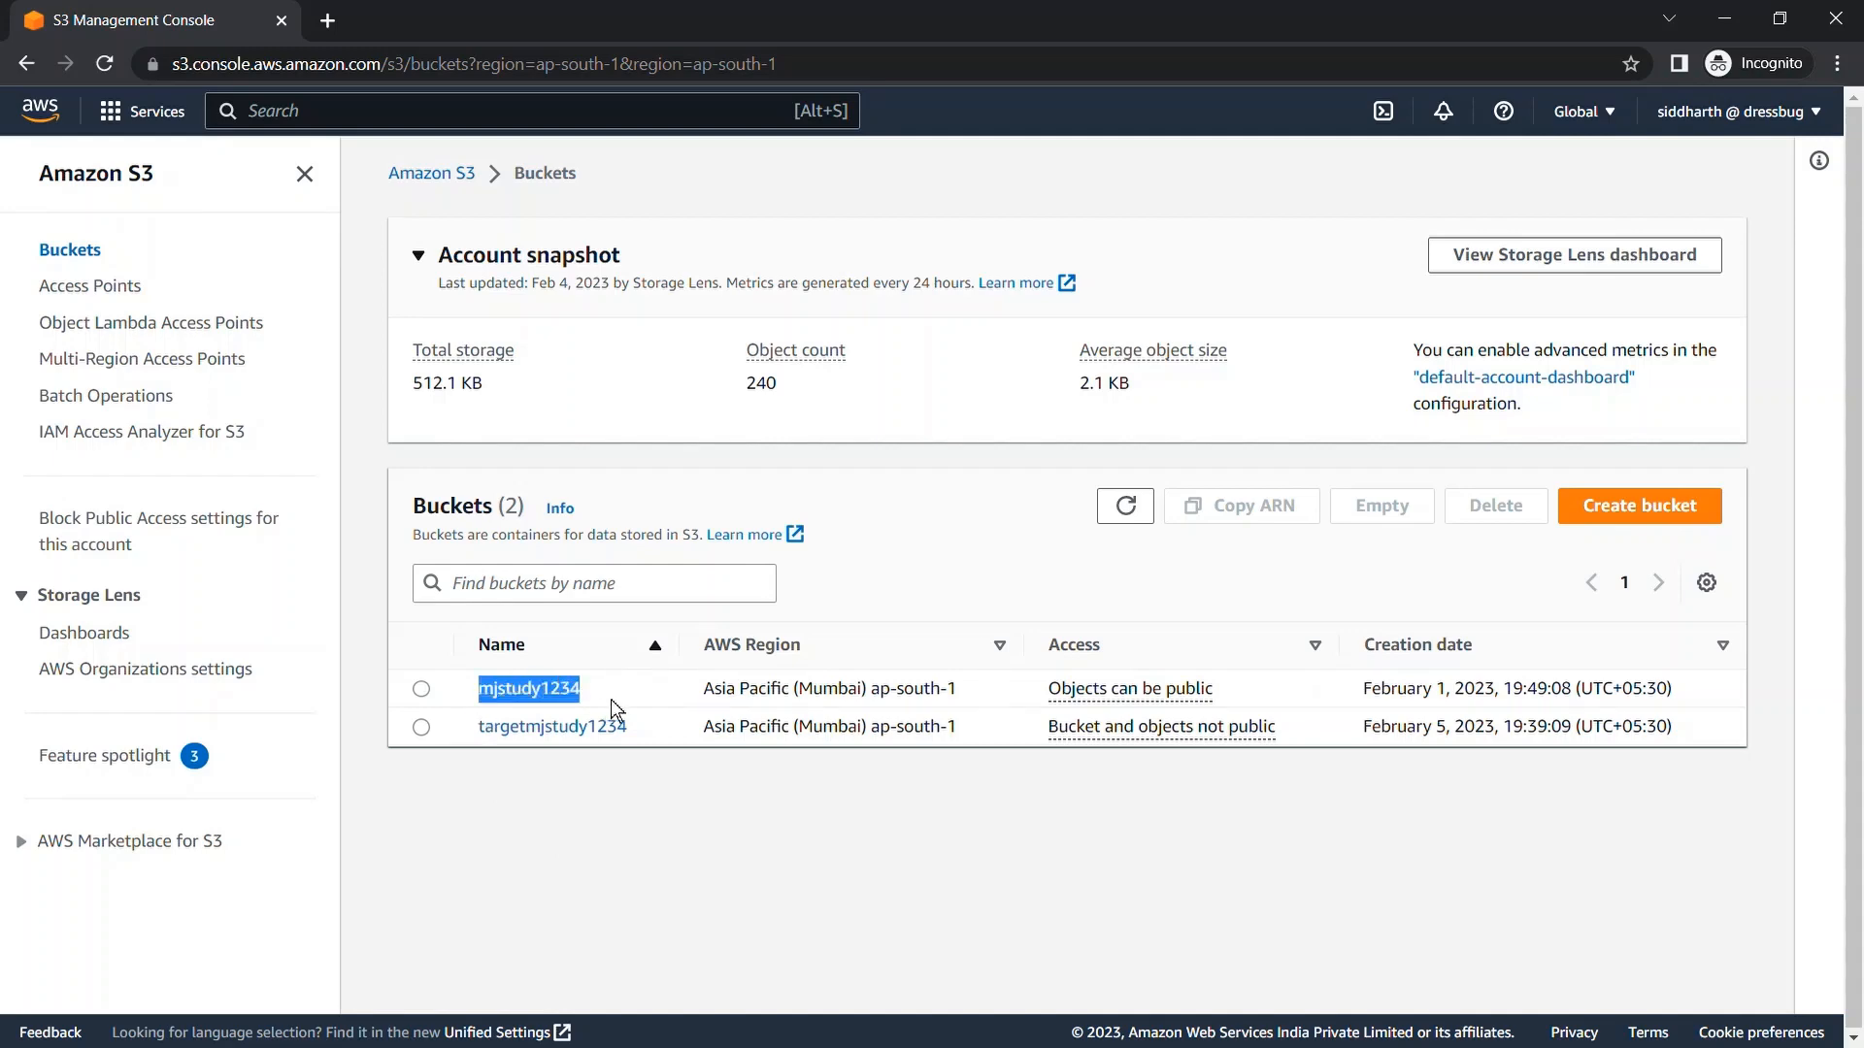
pyautogui.click(567, 817)
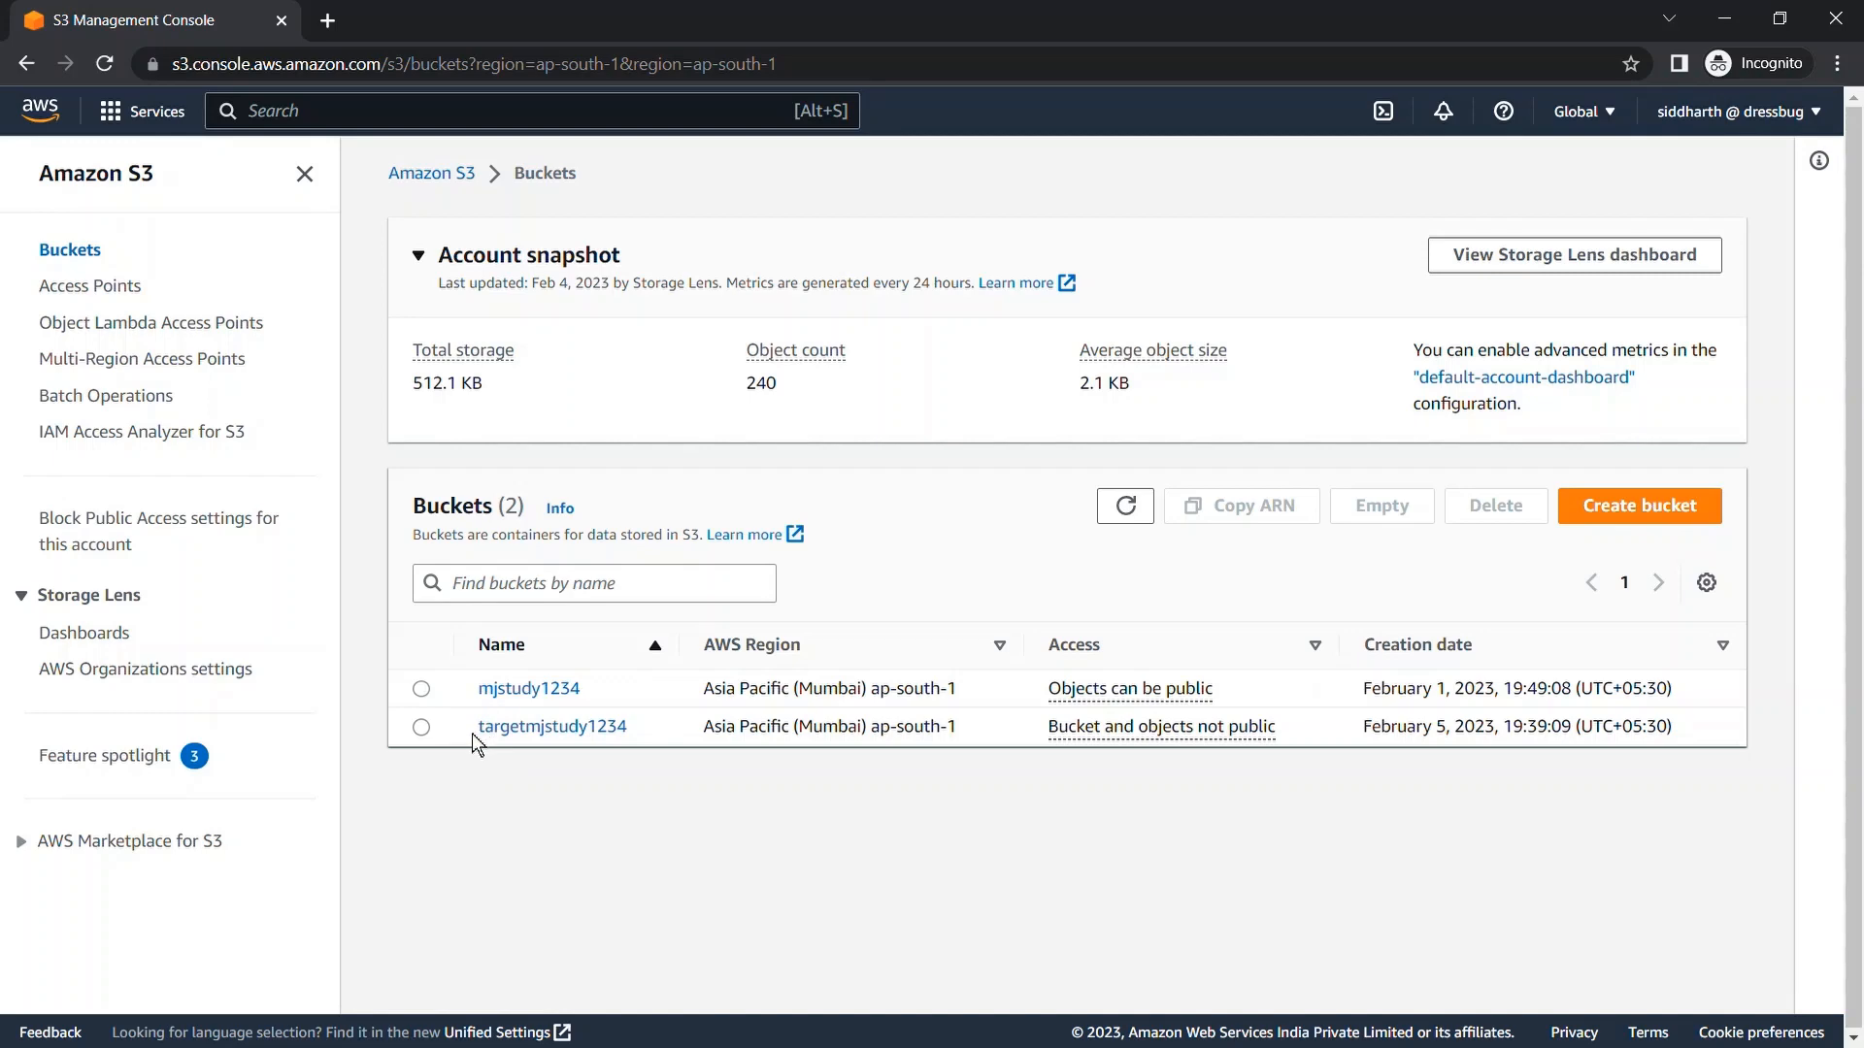
pyautogui.moveTo(474, 732); pyautogui.dragTo(642, 746)
pyautogui.click(634, 820)
pyautogui.click(524, 691)
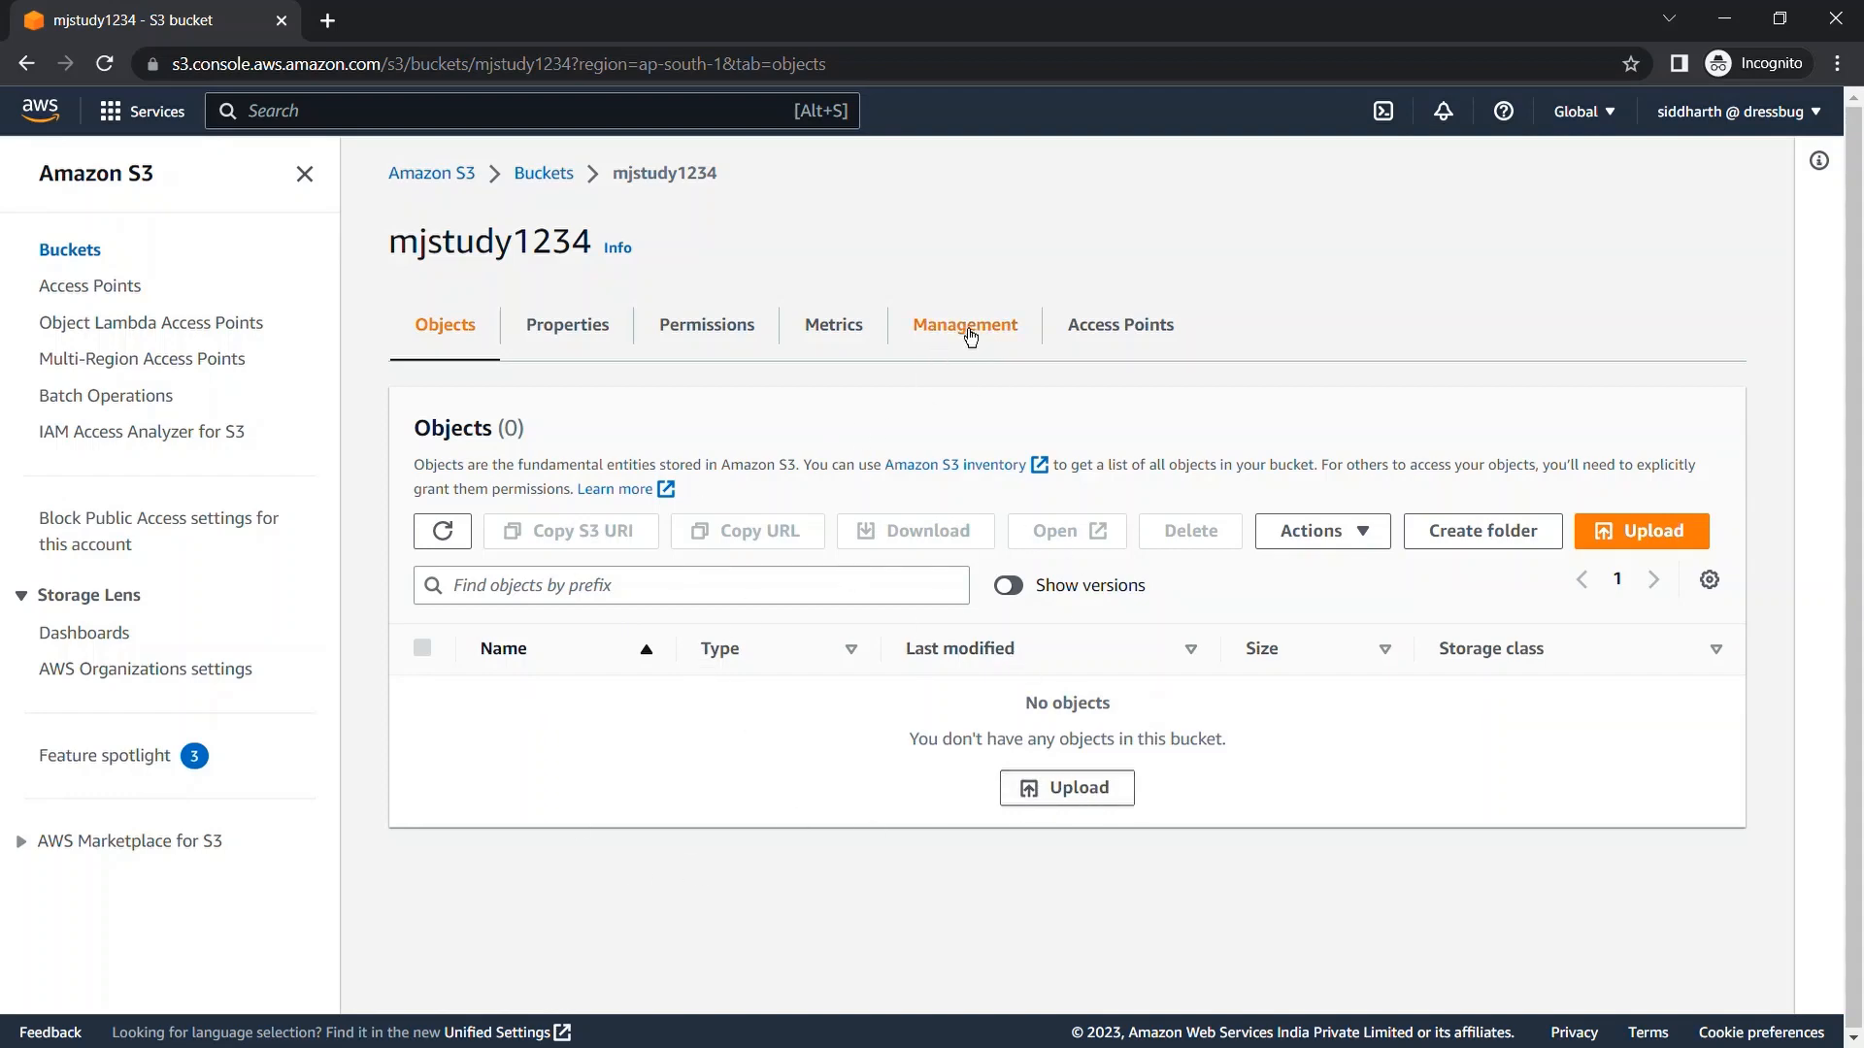
pyautogui.click(621, 332)
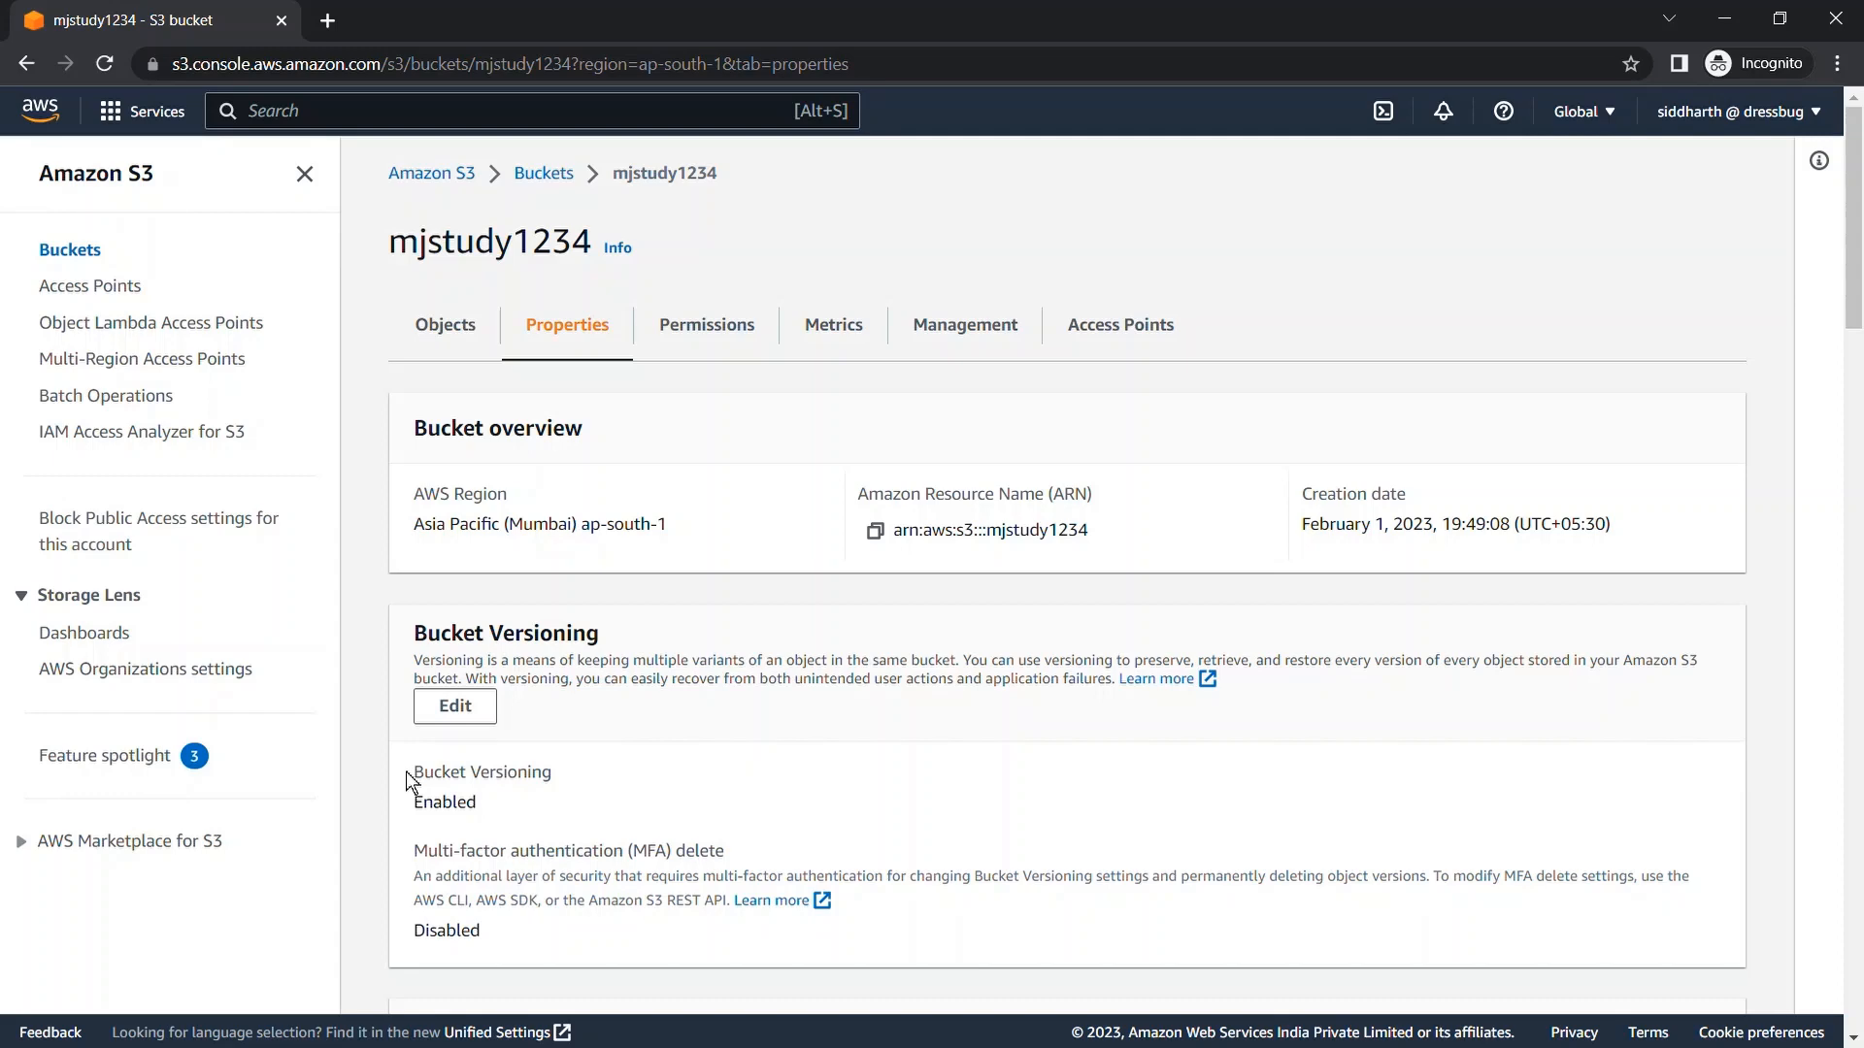
# Examine the lifecycle rules, replication rules and inventory configurations in the bucket's management settings.
pyautogui.click(951, 358)
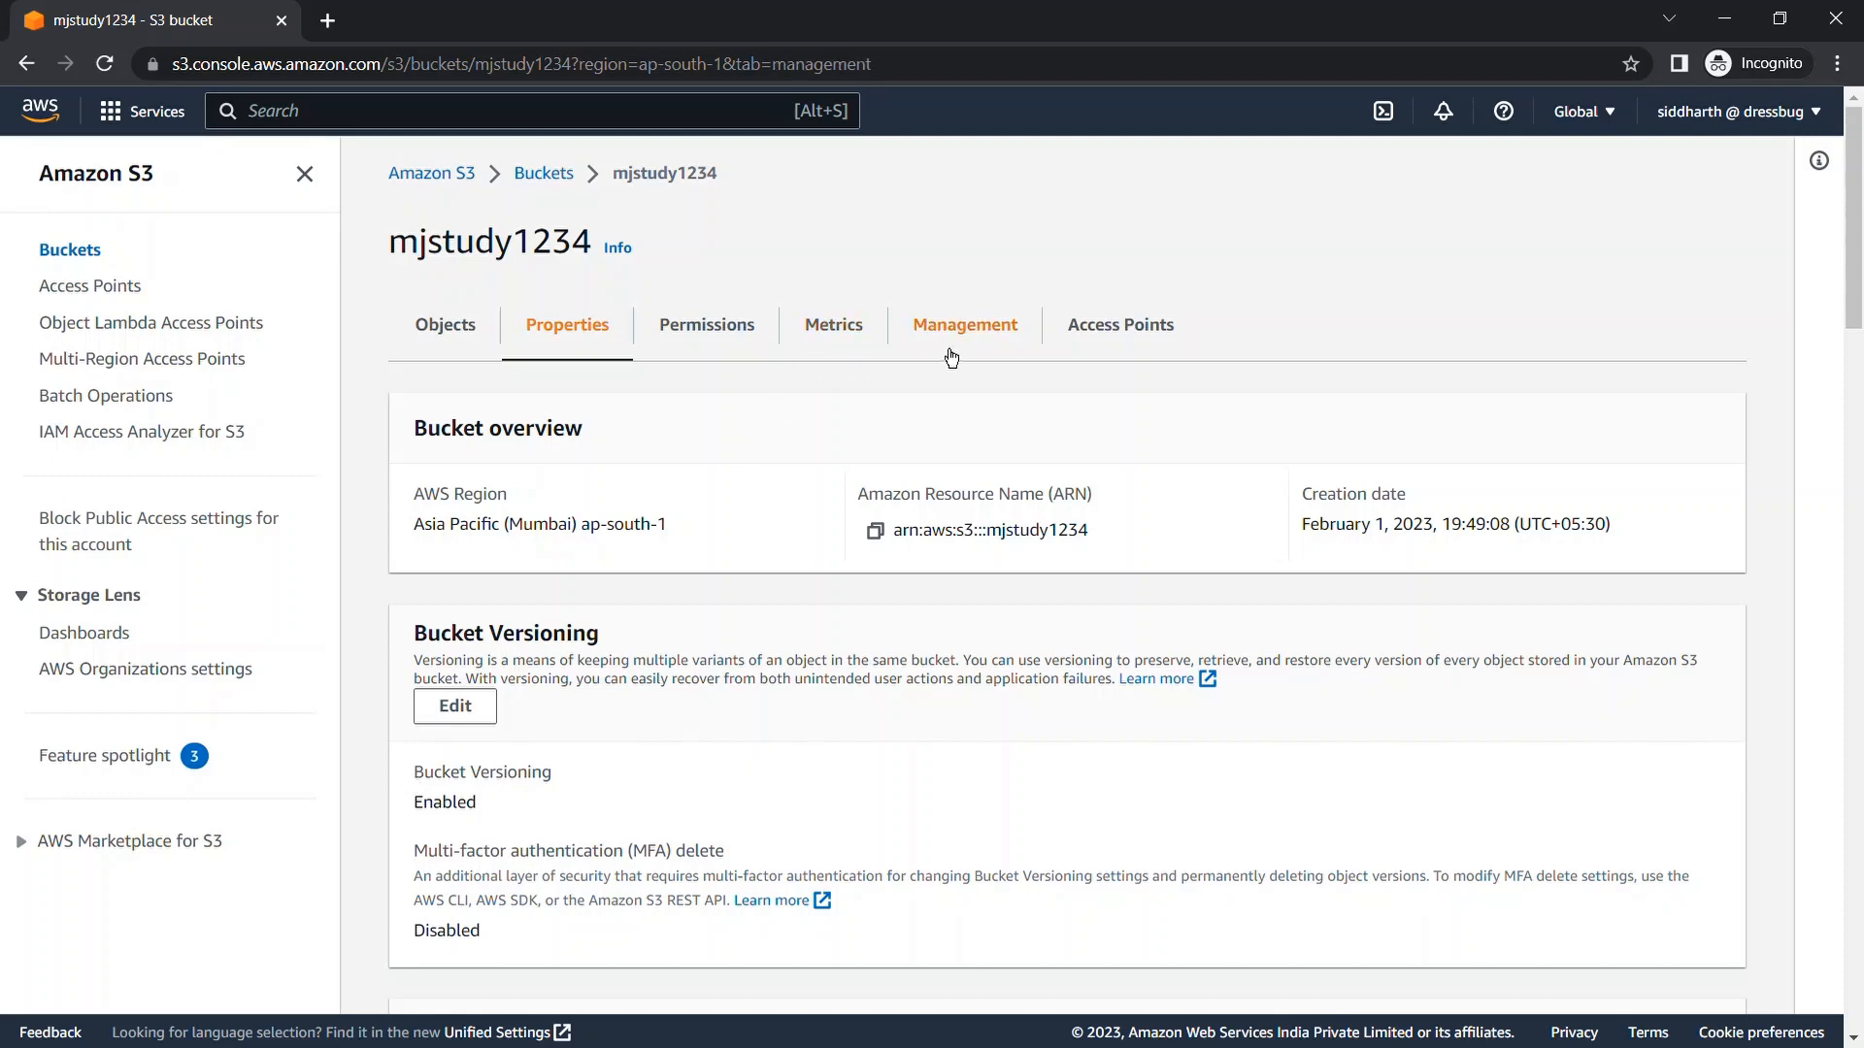
pyautogui.scroll(-2, 578, 738)
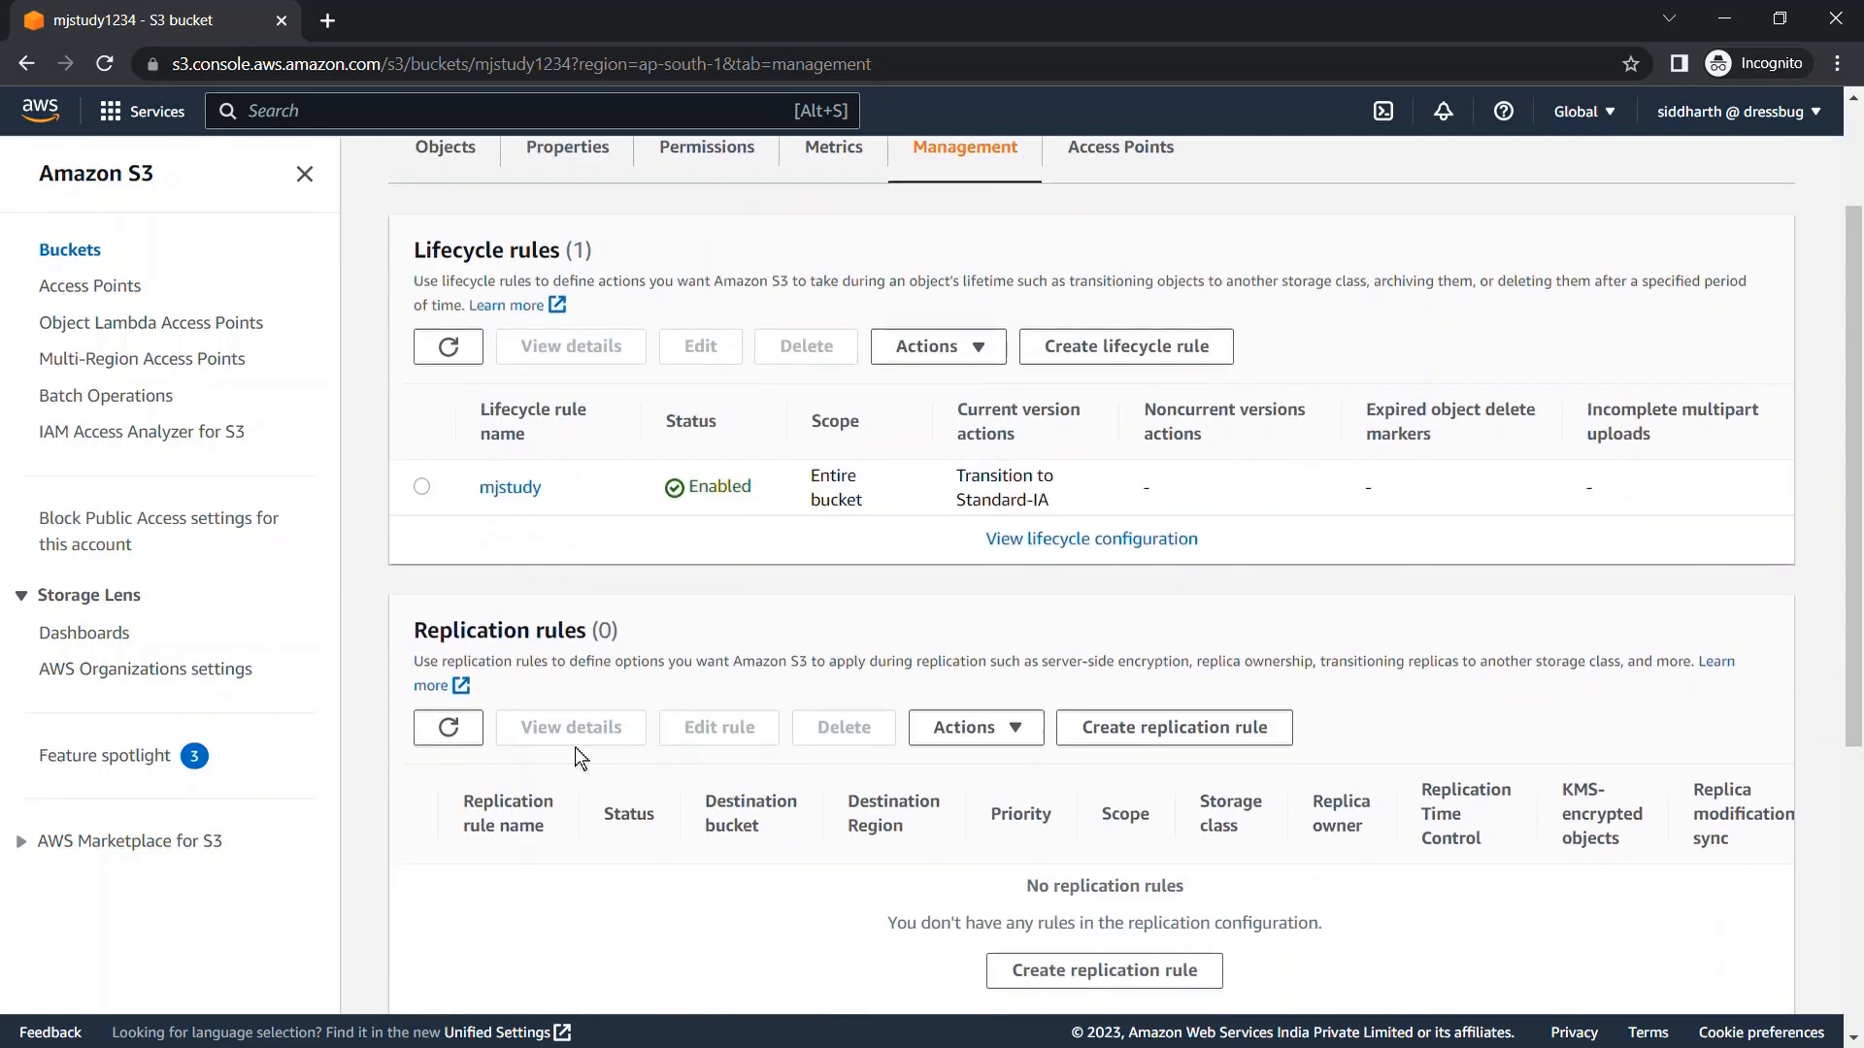
pyautogui.scroll(-2, 572, 747)
pyautogui.scroll(3, 524, 359)
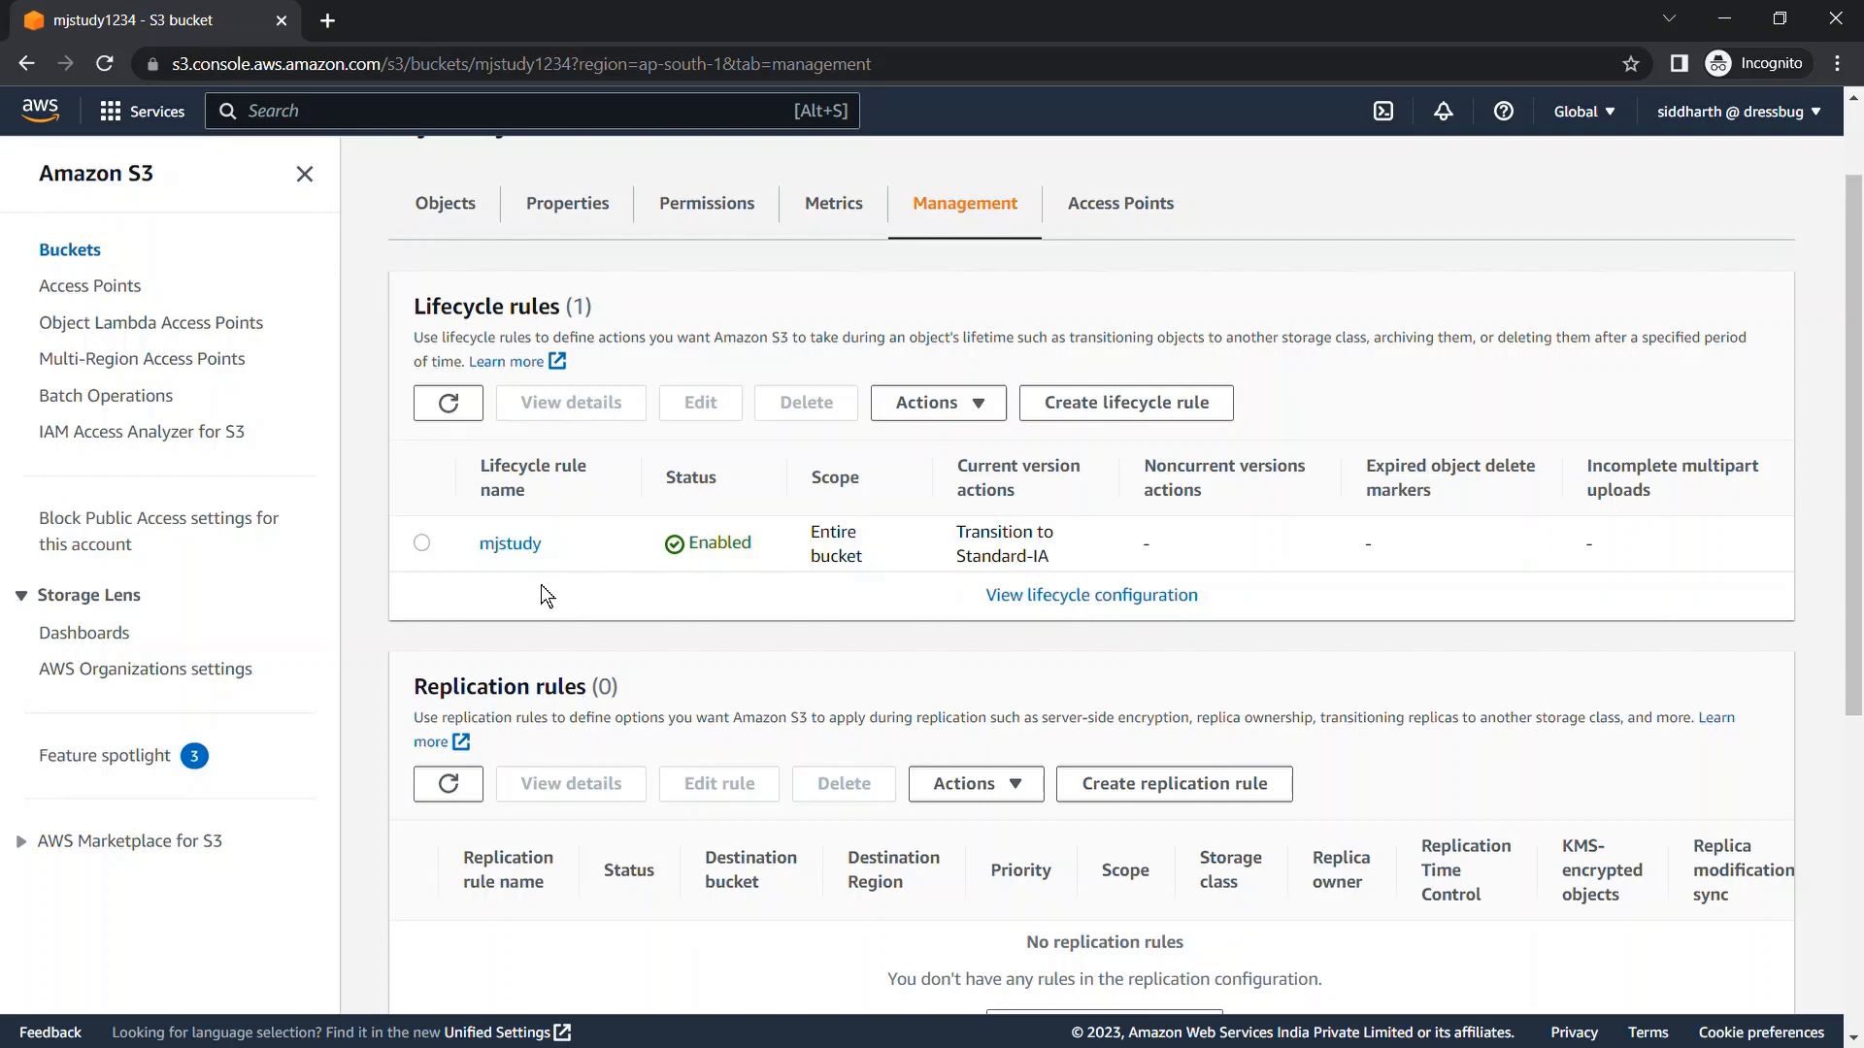
pyautogui.scroll(-3, 540, 584)
pyautogui.scroll(-3, 538, 683)
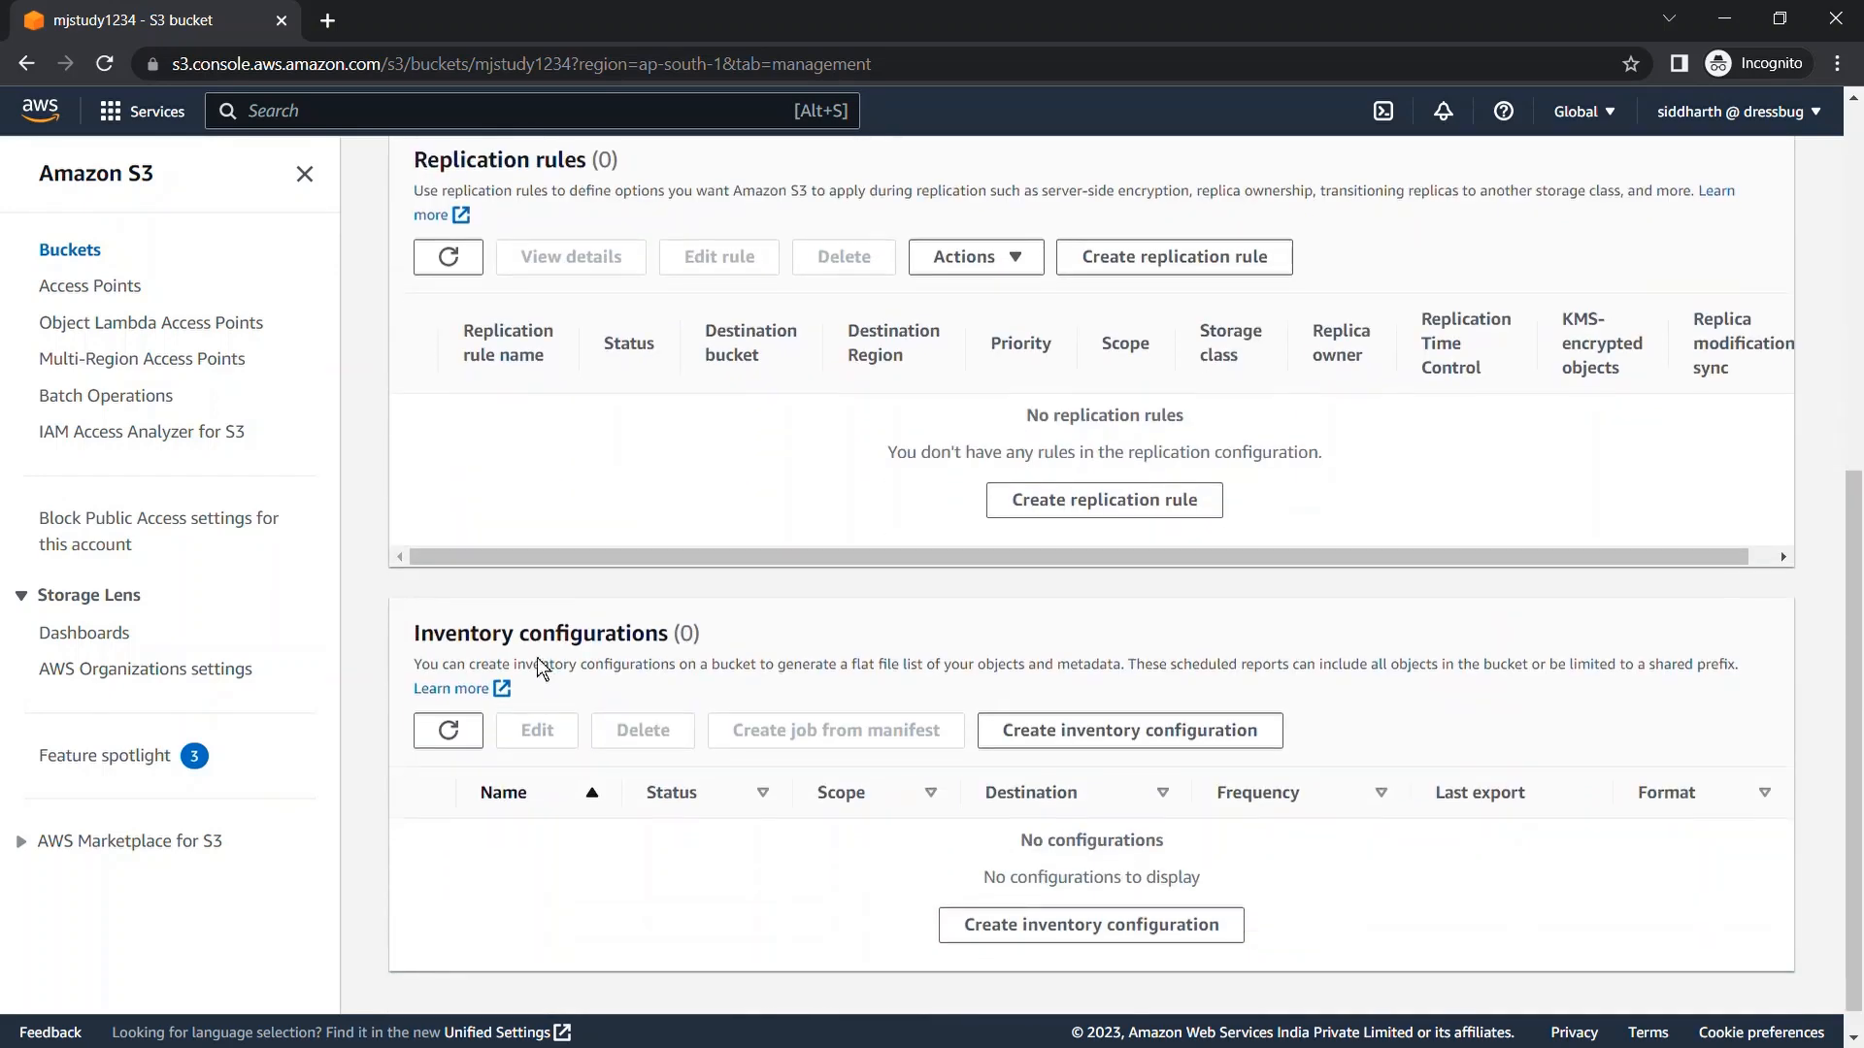
pyautogui.scroll(3, 548, 437)
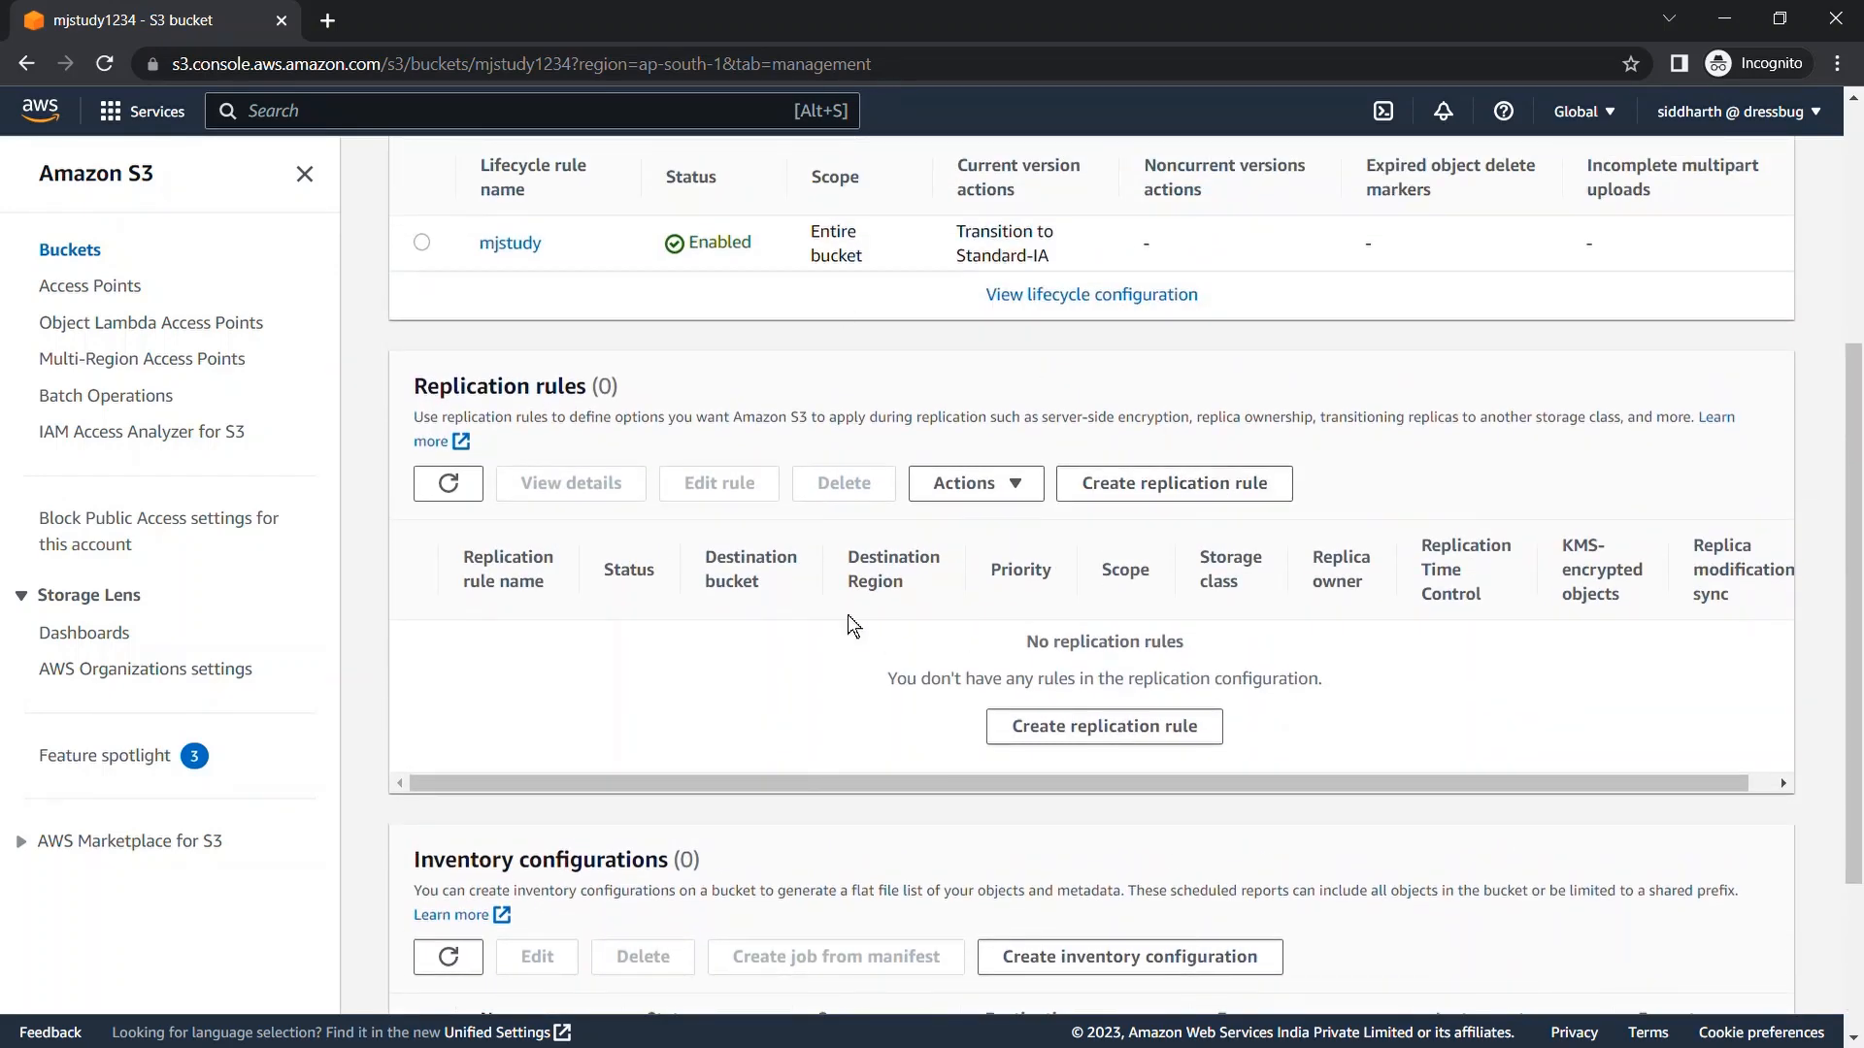
pyautogui.scroll(5, 645, 524)
pyautogui.scroll(-3, 788, 598)
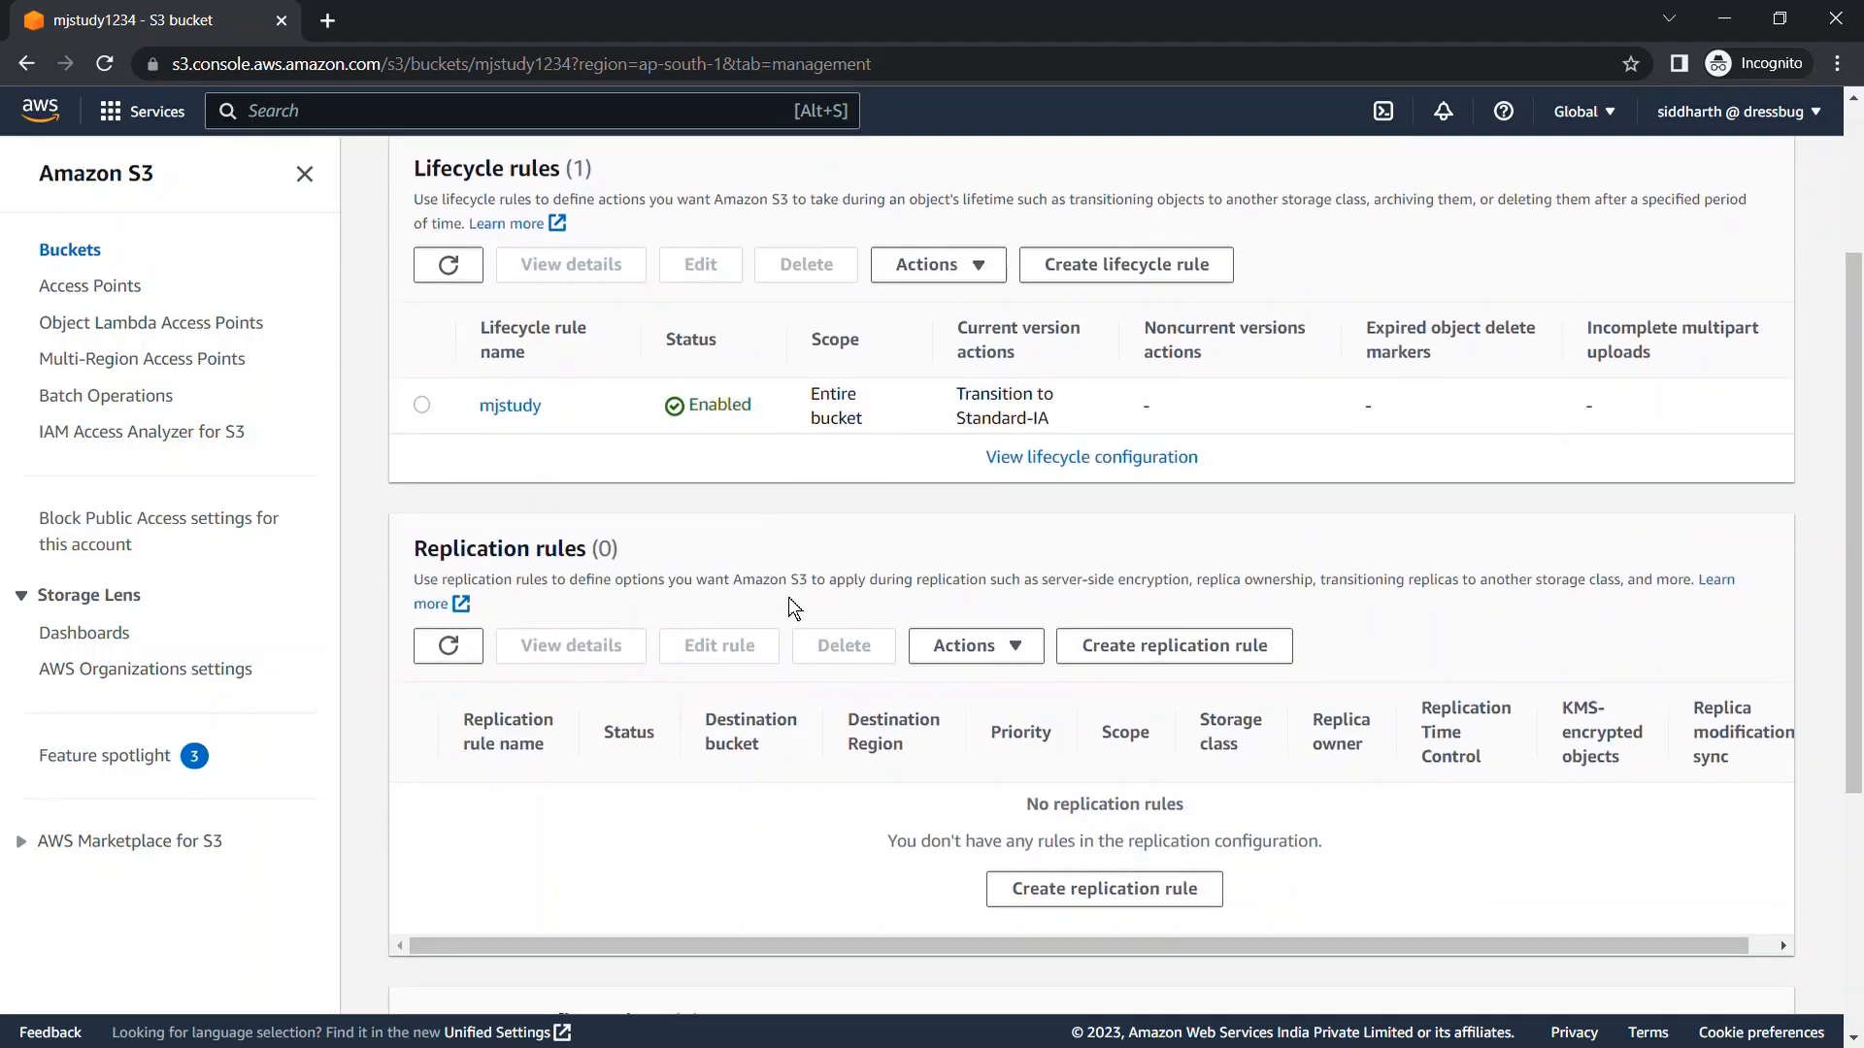
pyautogui.scroll(-3, 510, 646)
# Start a new replication rule for the mjstudy1234 bucket and name it mjstudy.
pyautogui.click(1275, 416)
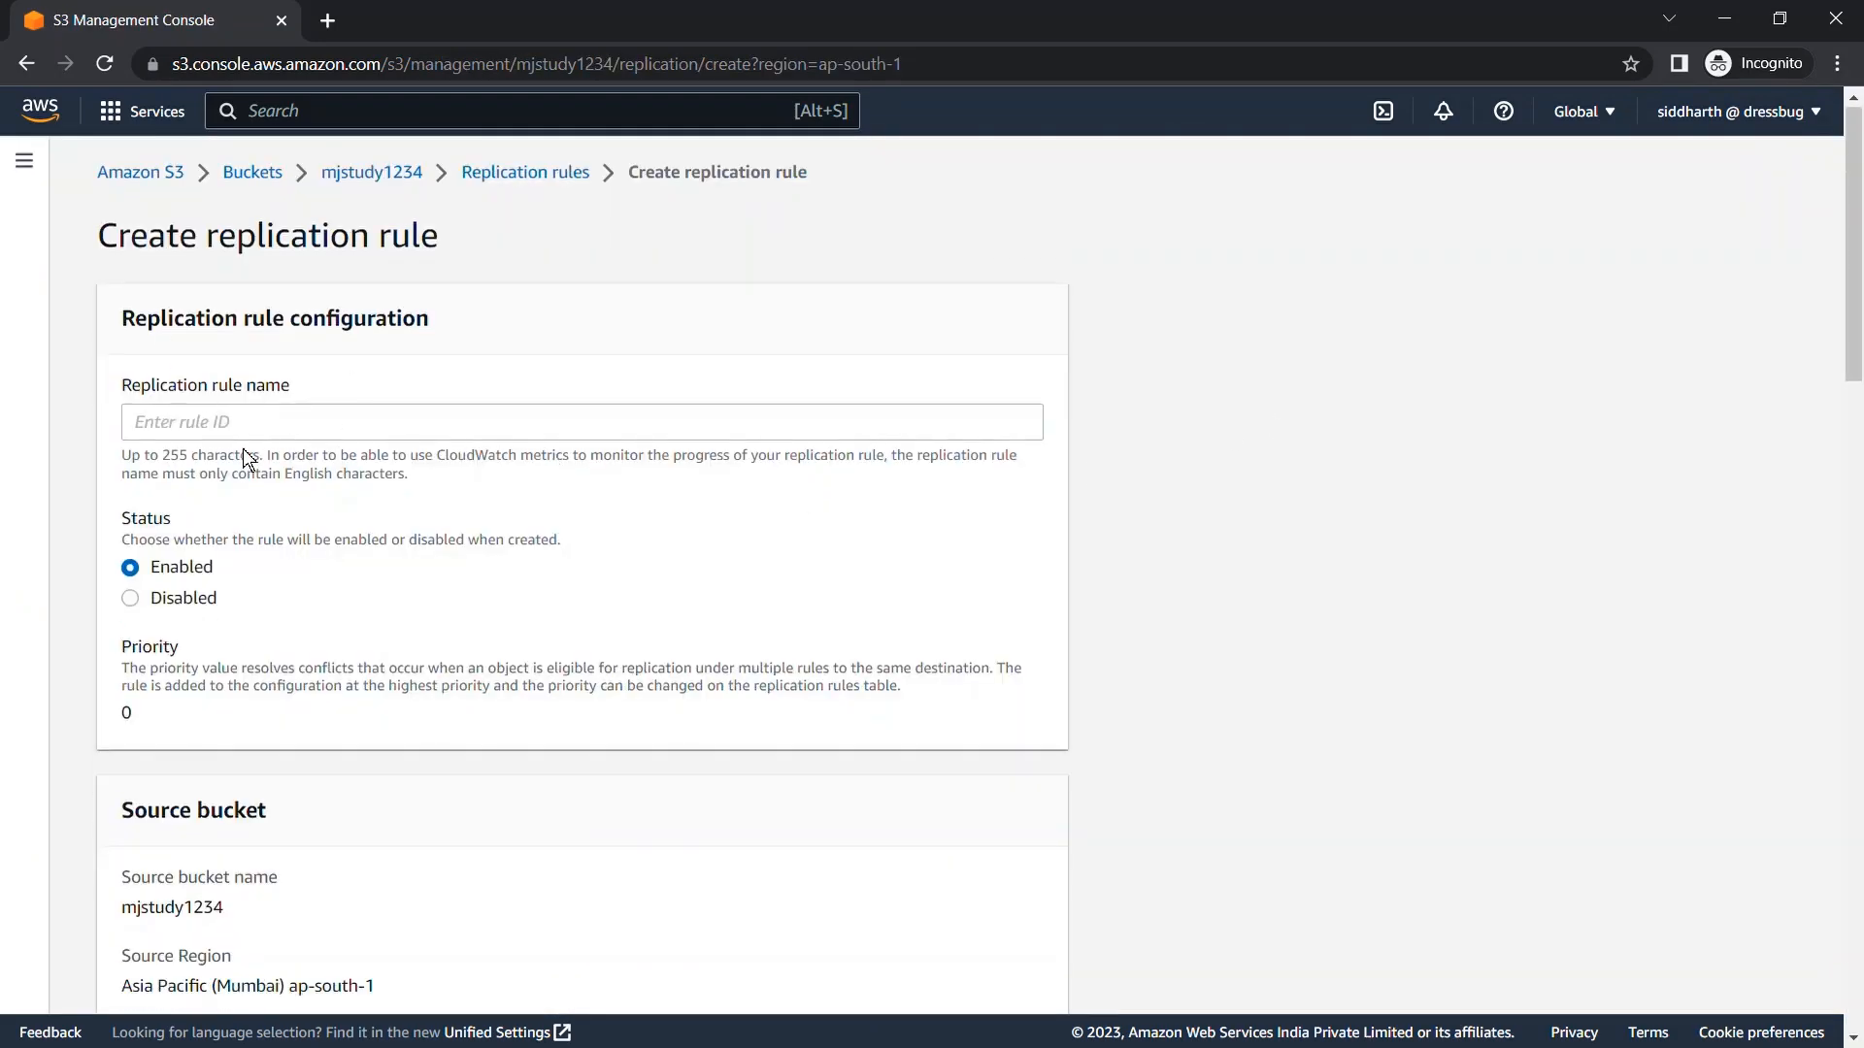
pyautogui.click(201, 421)
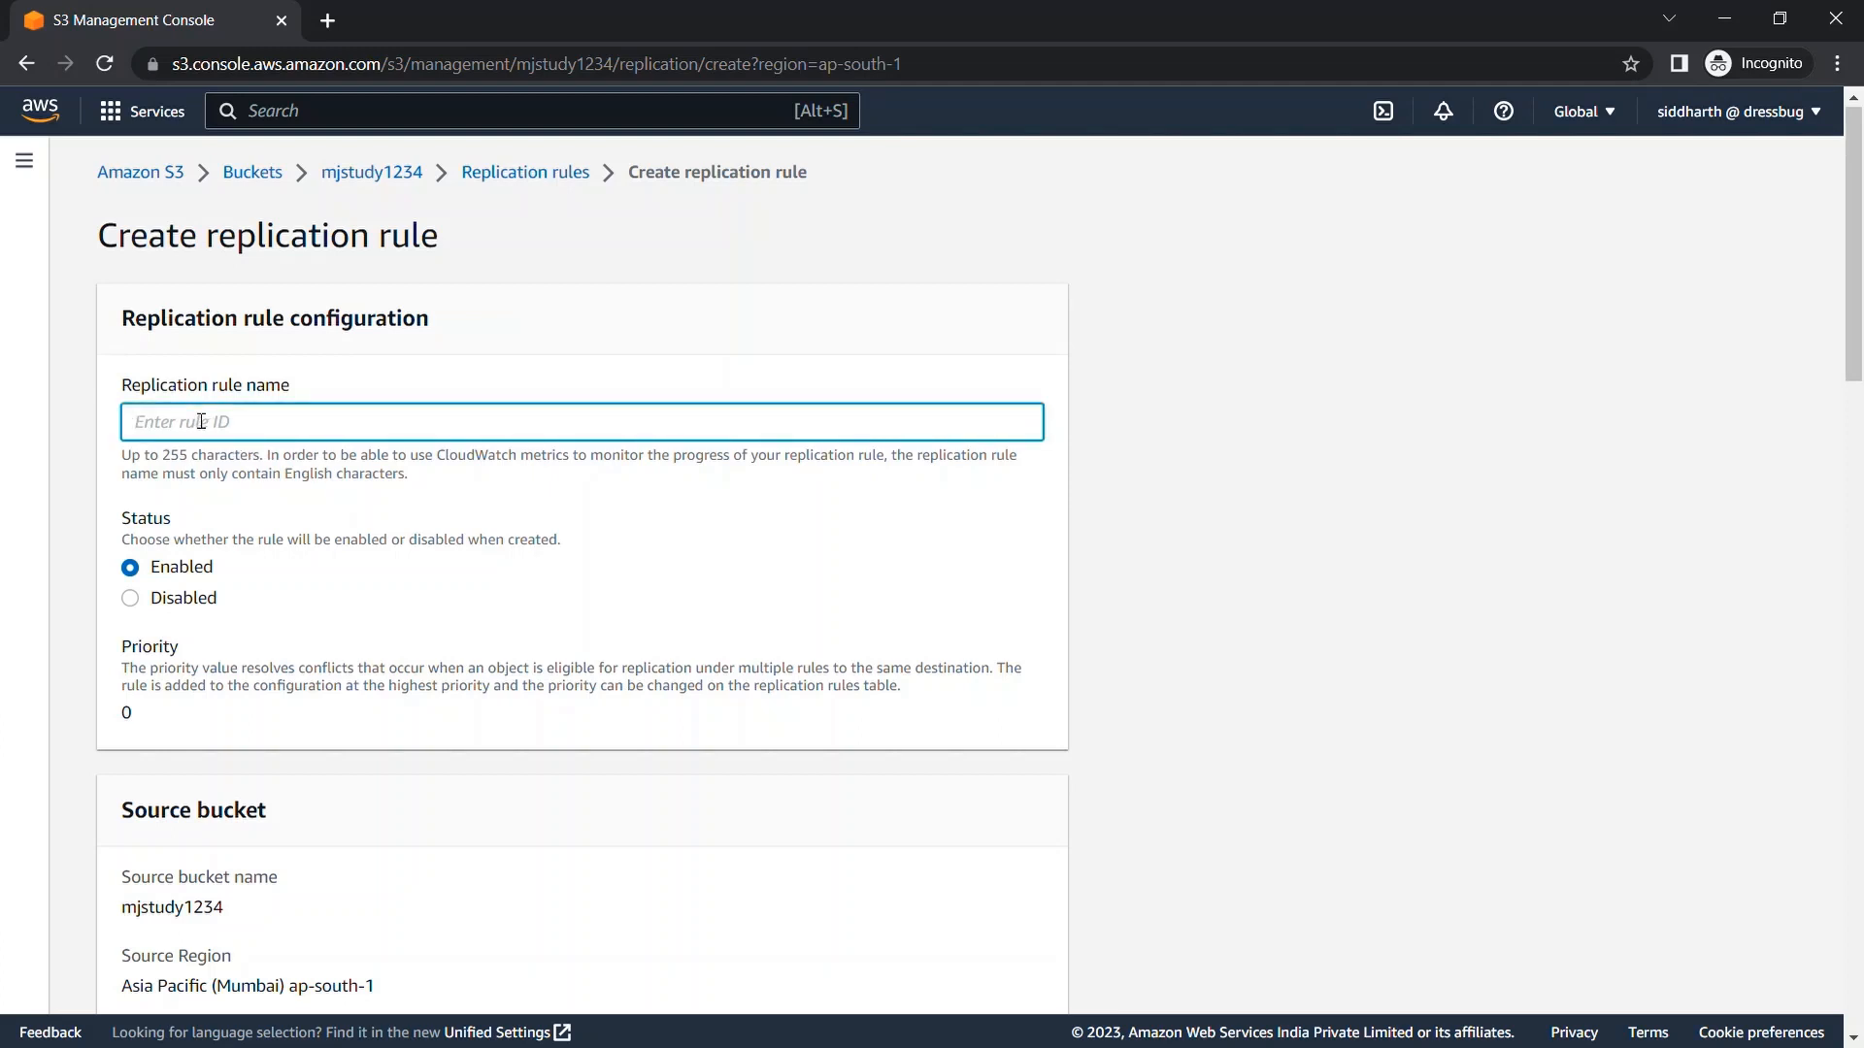
pyautogui.write('mjstudy')
pyautogui.click(387, 604)
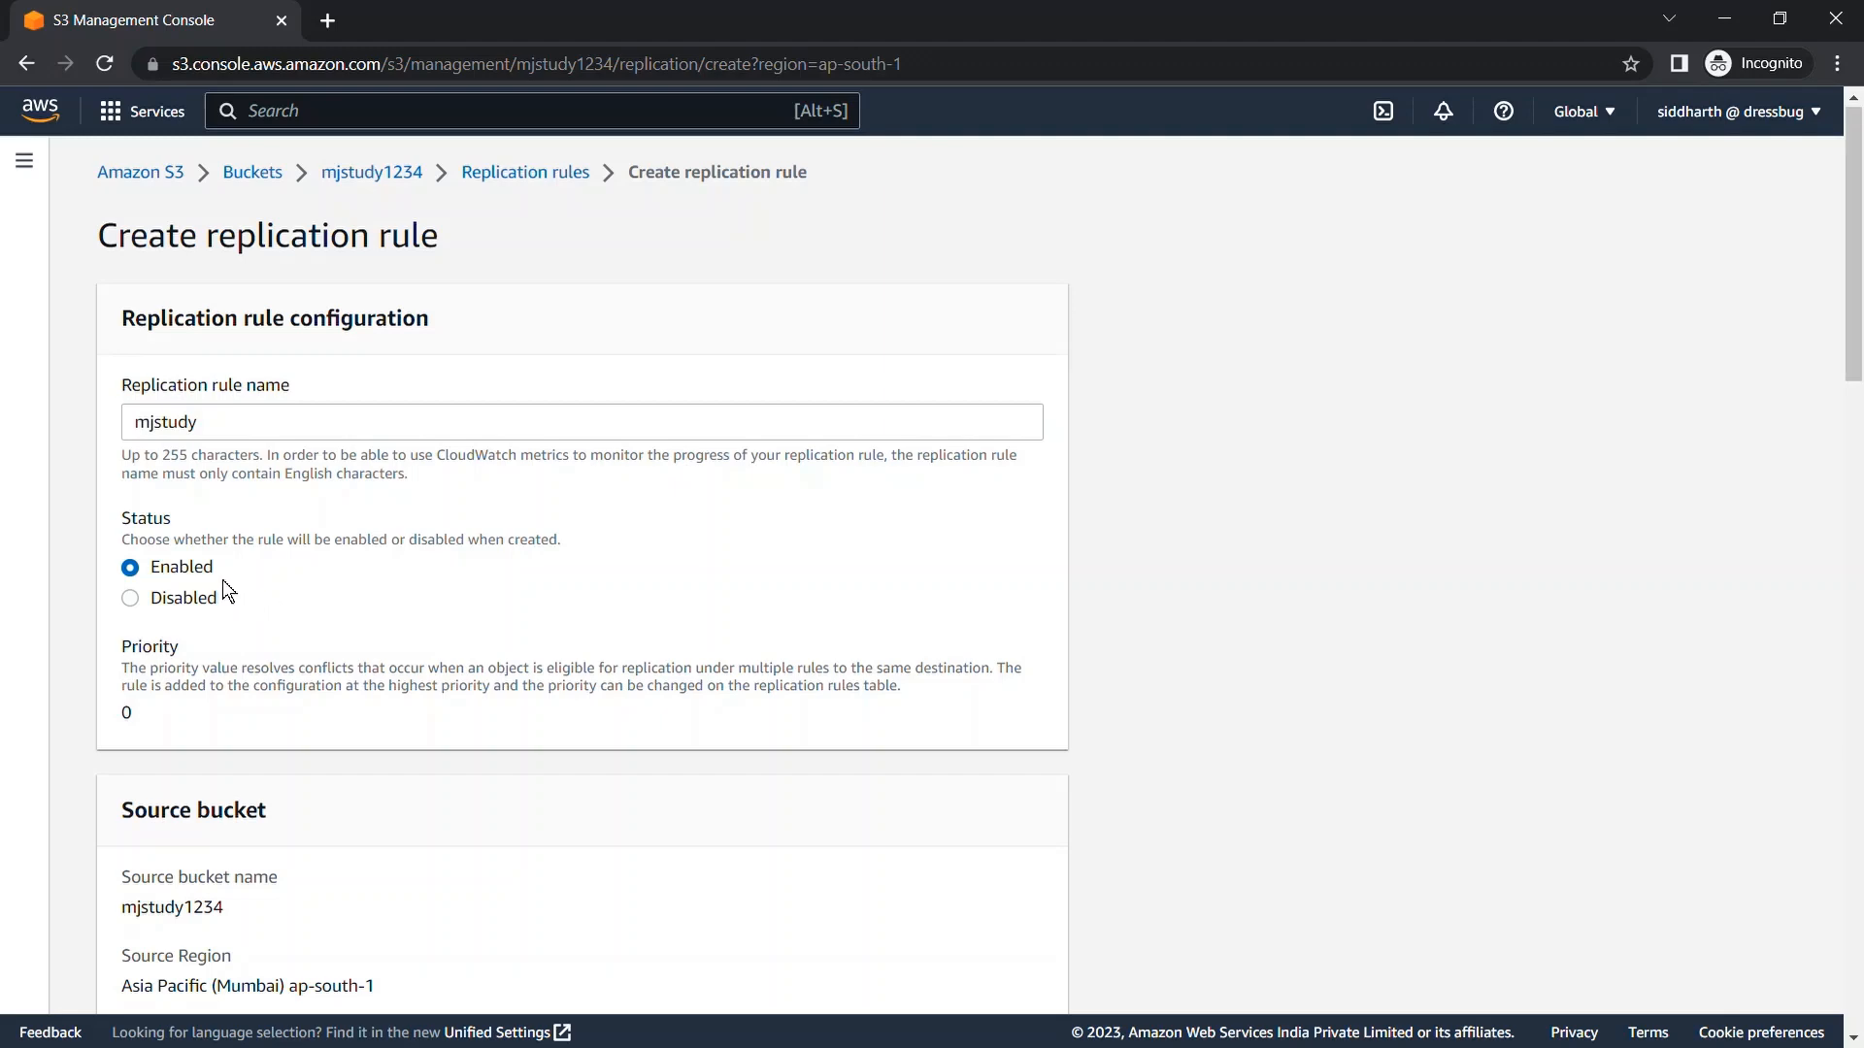
# Review the source bucket name and region, and set the rule scope to apply to all objects in the bucket.
pyautogui.scroll(-2, 330, 594)
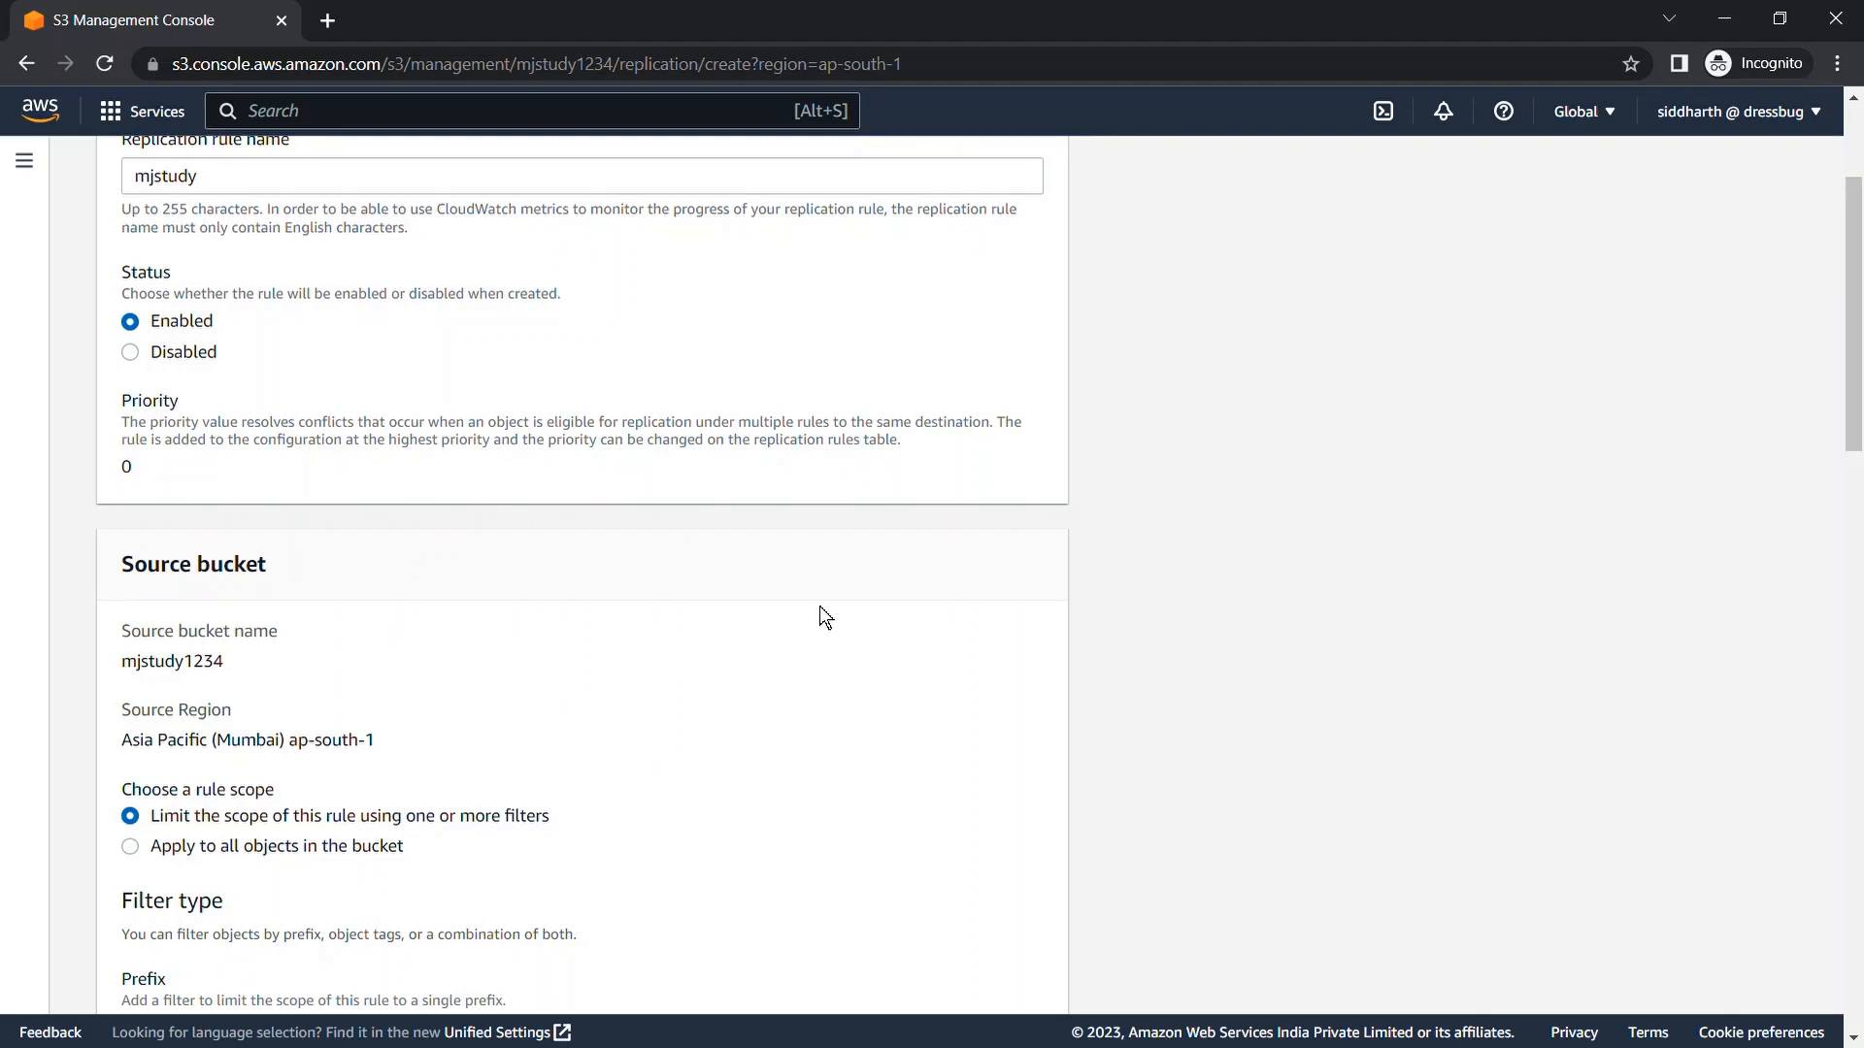
pyautogui.scroll(-3, 819, 617)
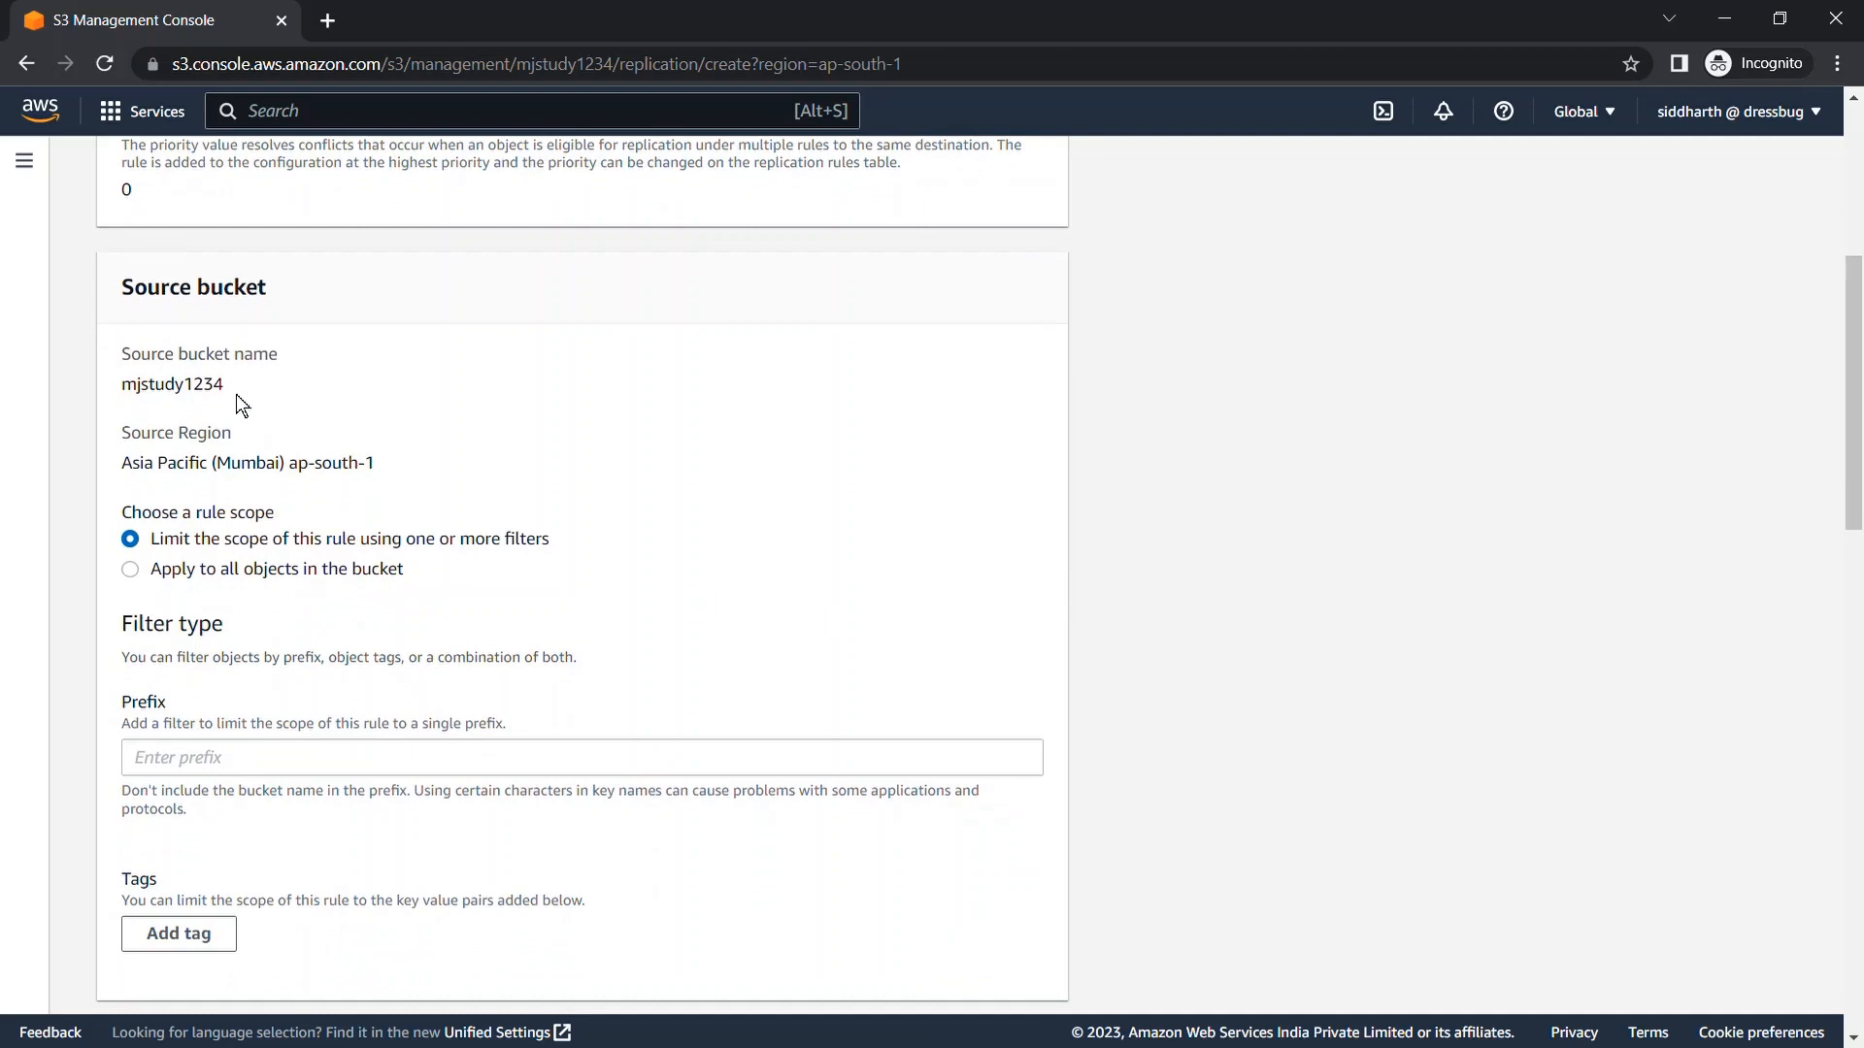
pyautogui.moveTo(233, 391); pyautogui.dragTo(122, 387)
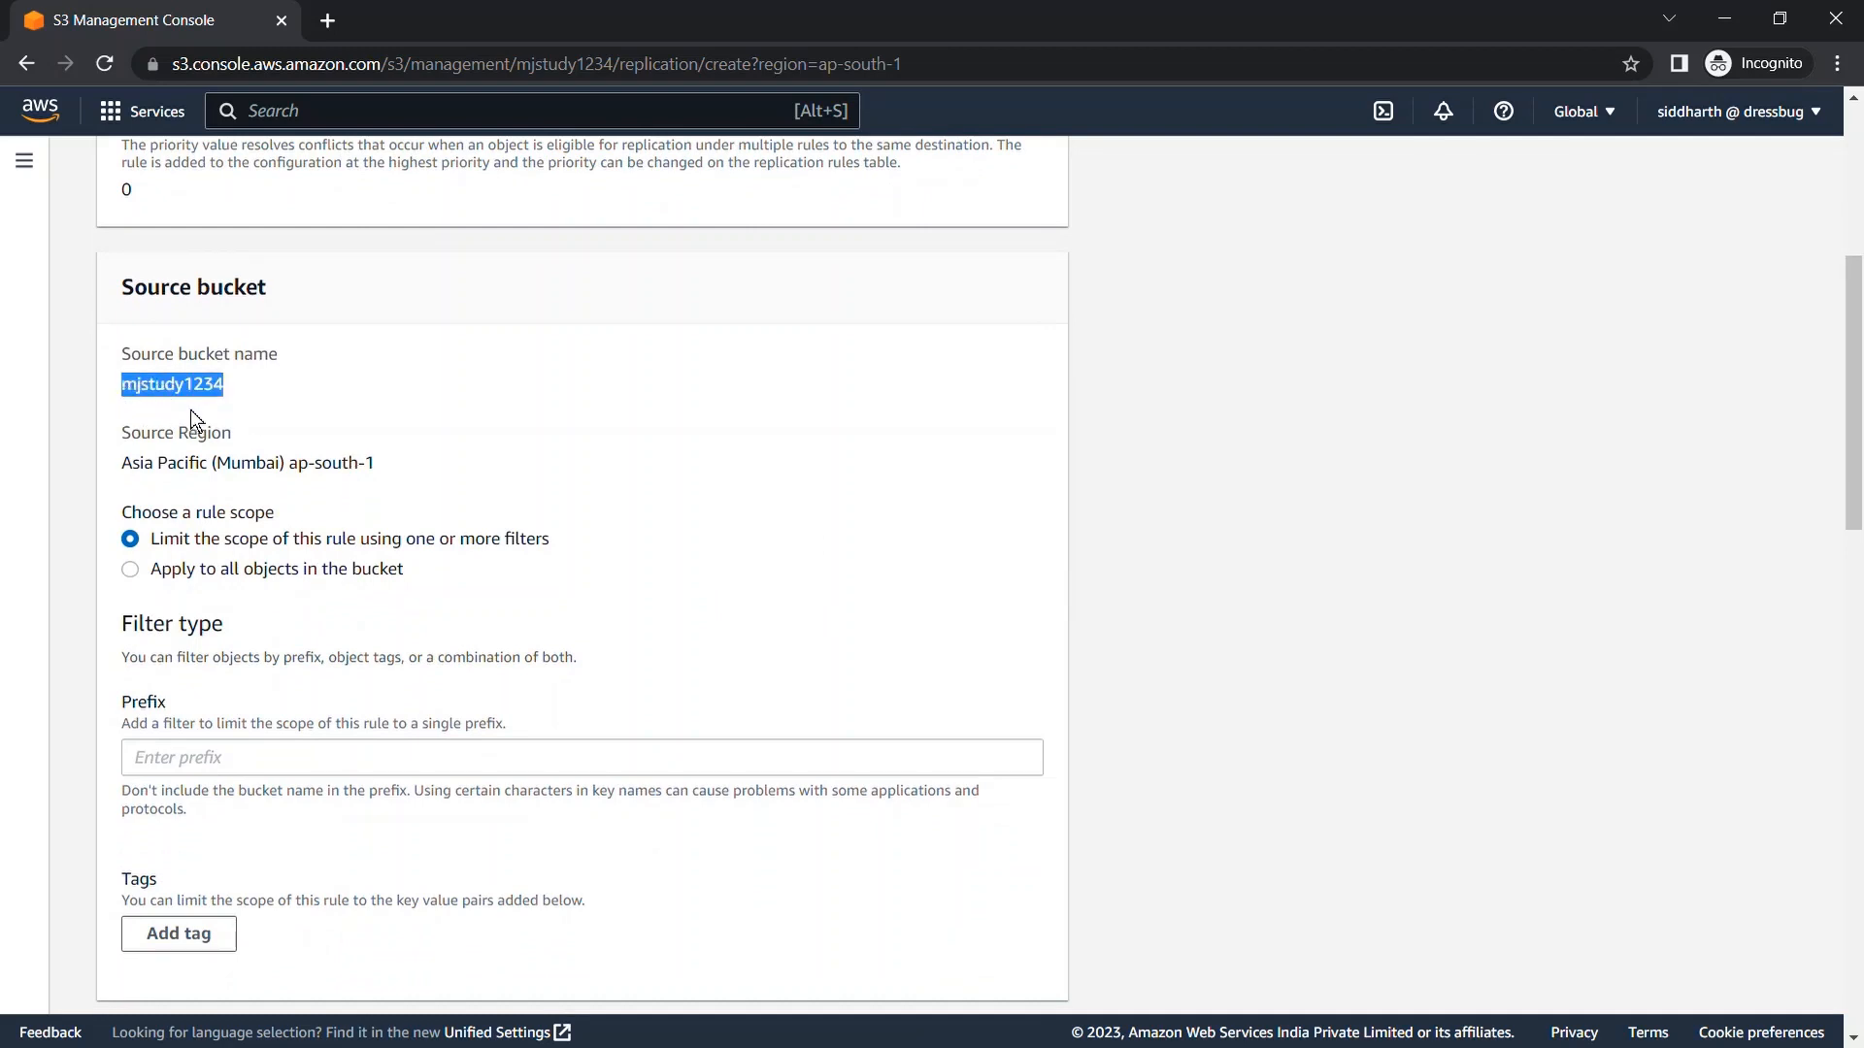
pyautogui.click(223, 413)
pyautogui.moveTo(428, 472); pyautogui.dragTo(164, 474)
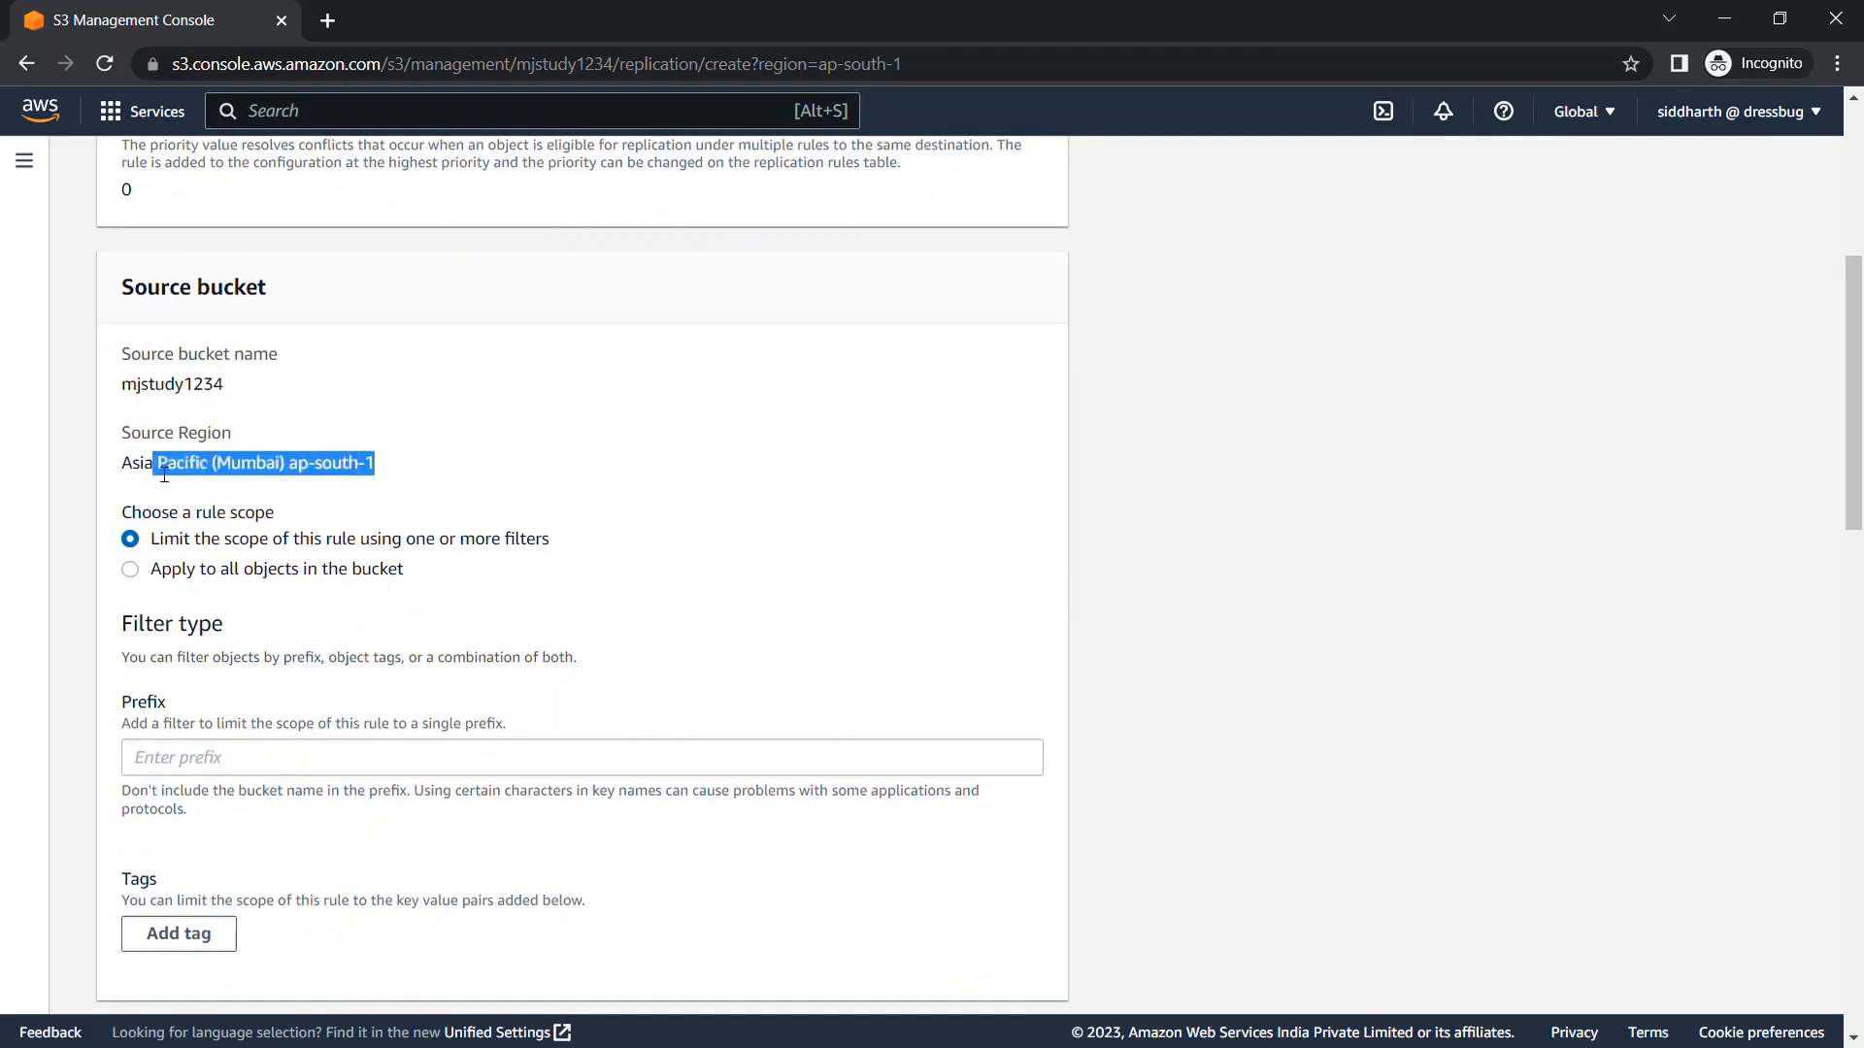
pyautogui.click(466, 499)
pyautogui.scroll(-1, 616, 539)
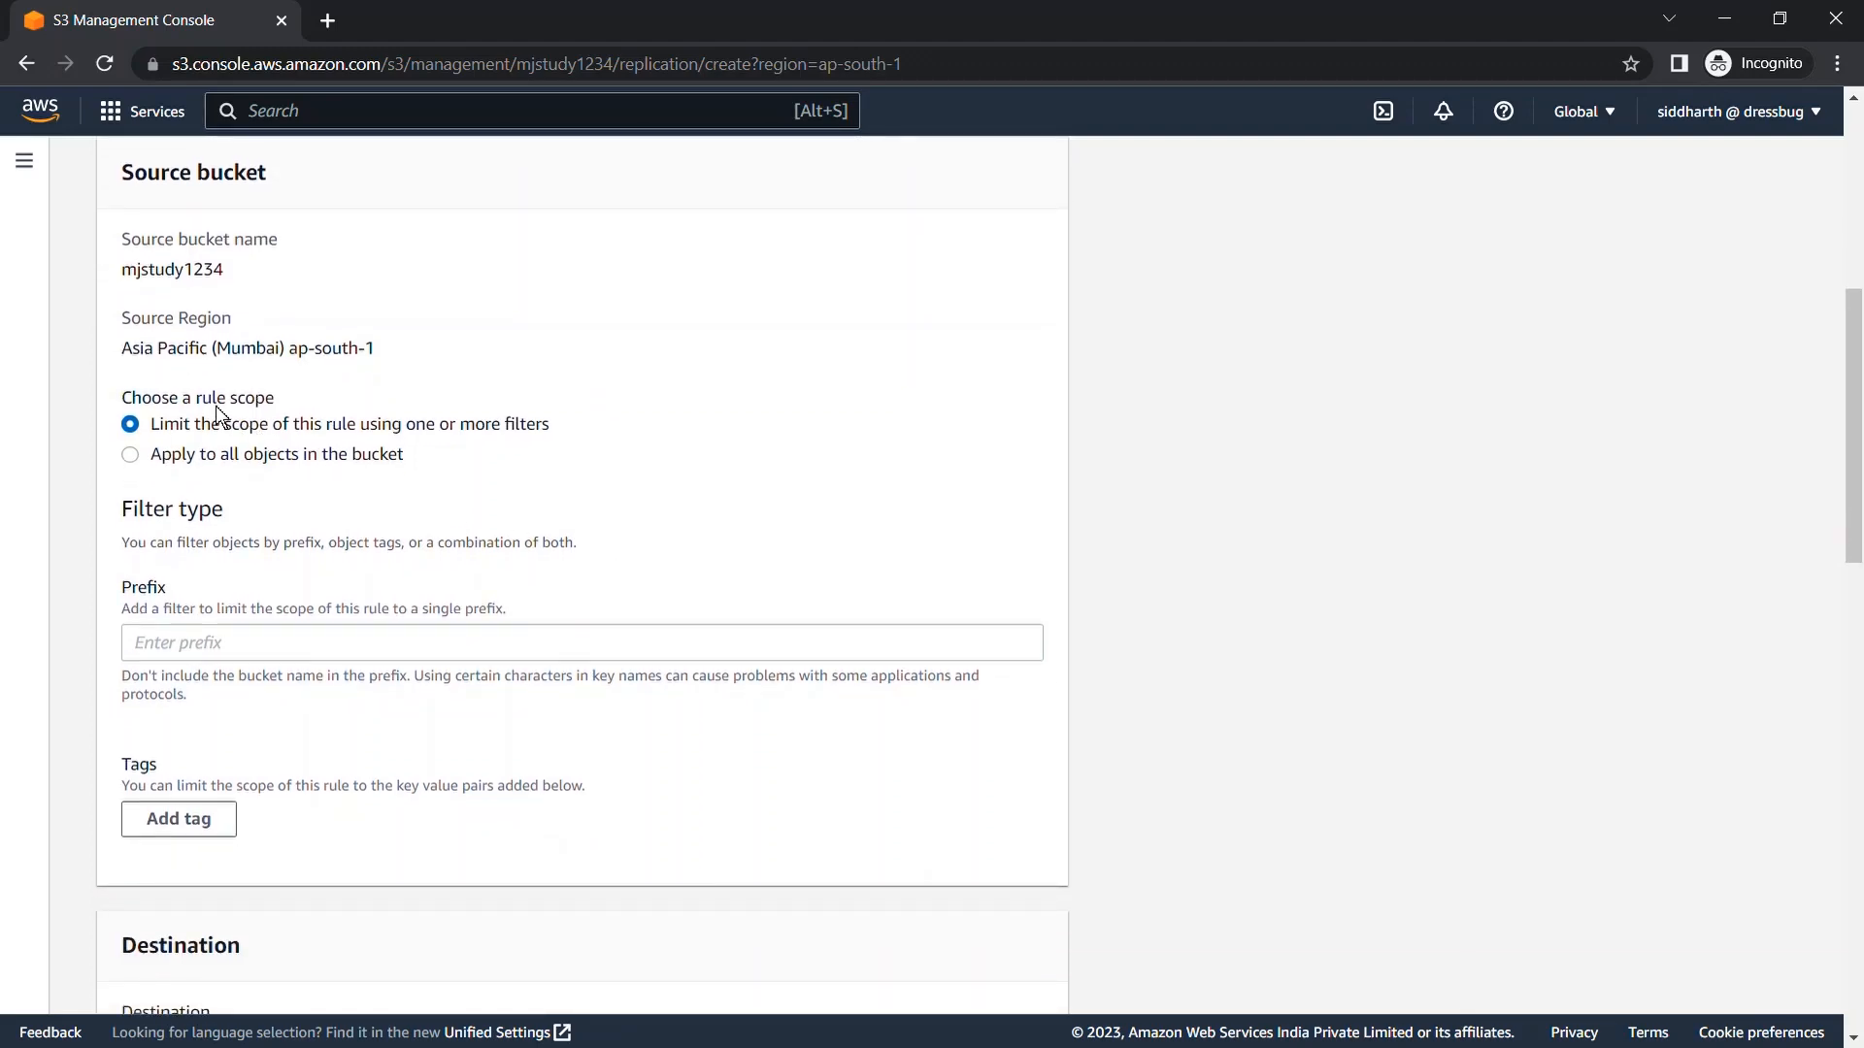
pyautogui.moveTo(159, 427); pyautogui.dragTo(549, 441)
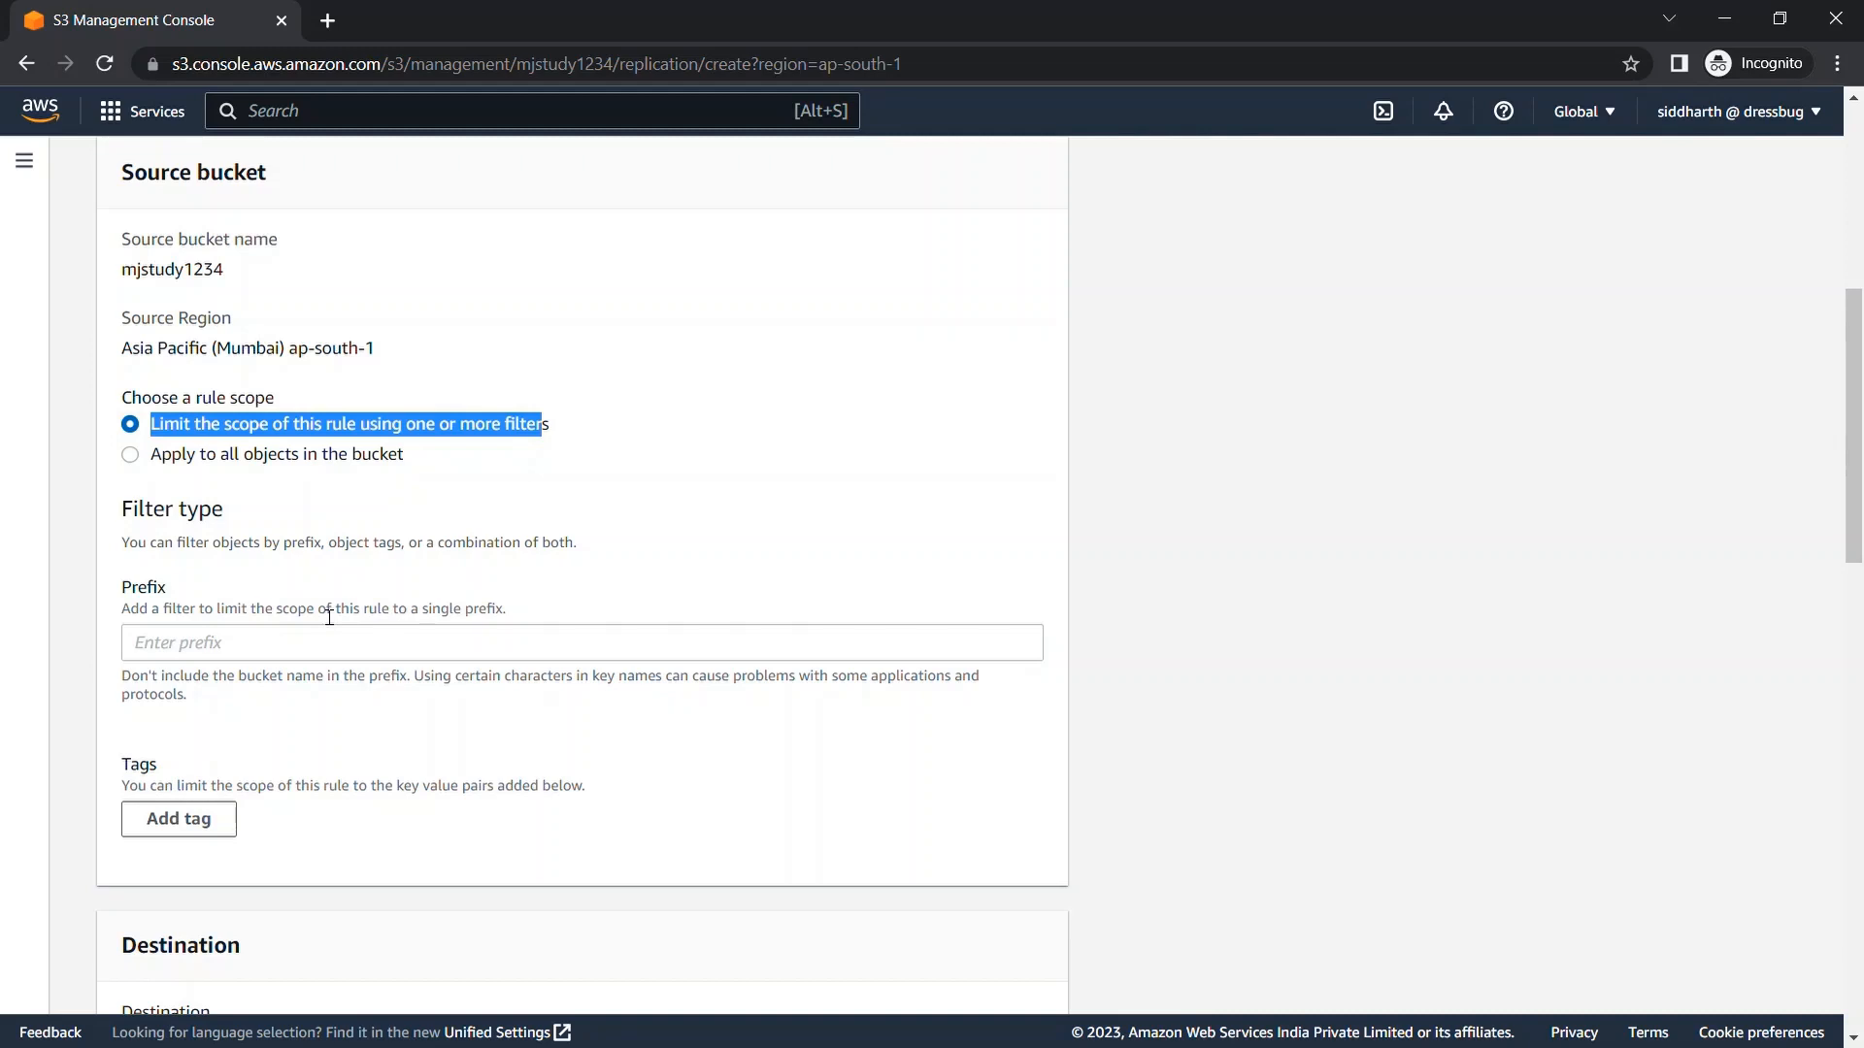
pyautogui.click(237, 462)
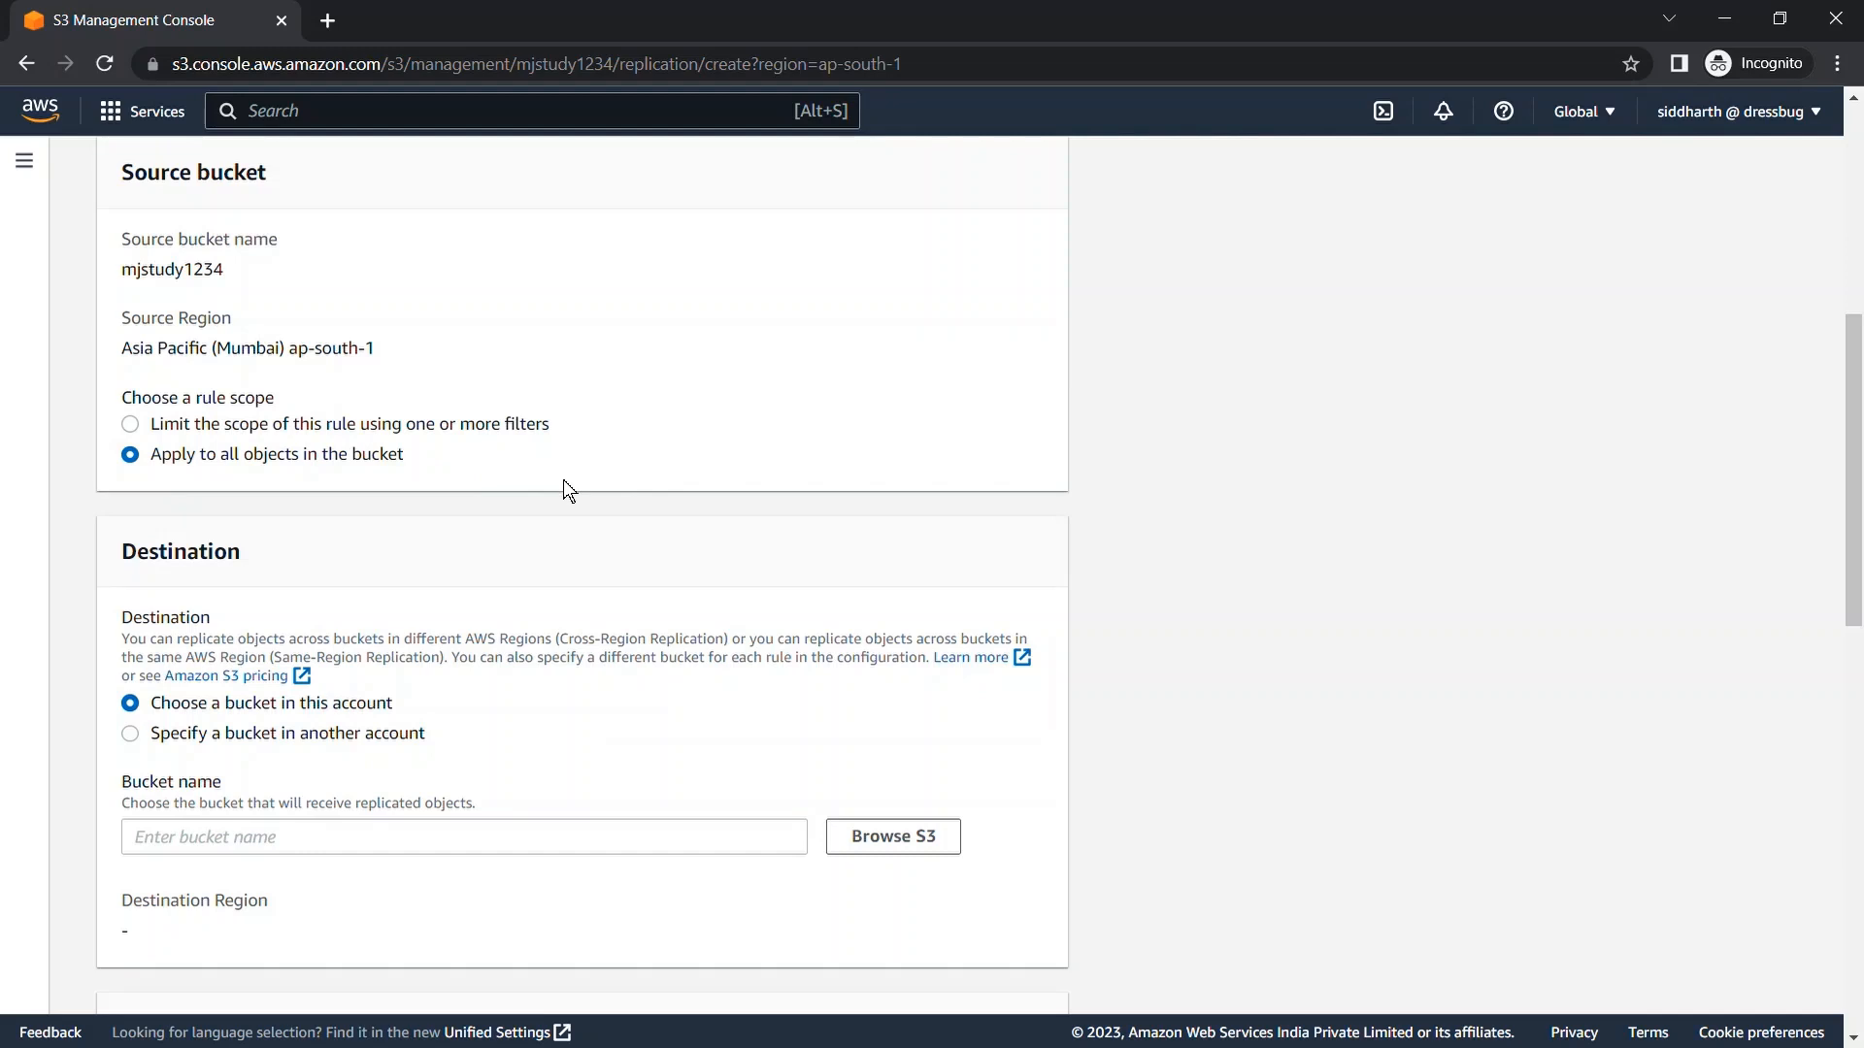
pyautogui.scroll(-3, 564, 481)
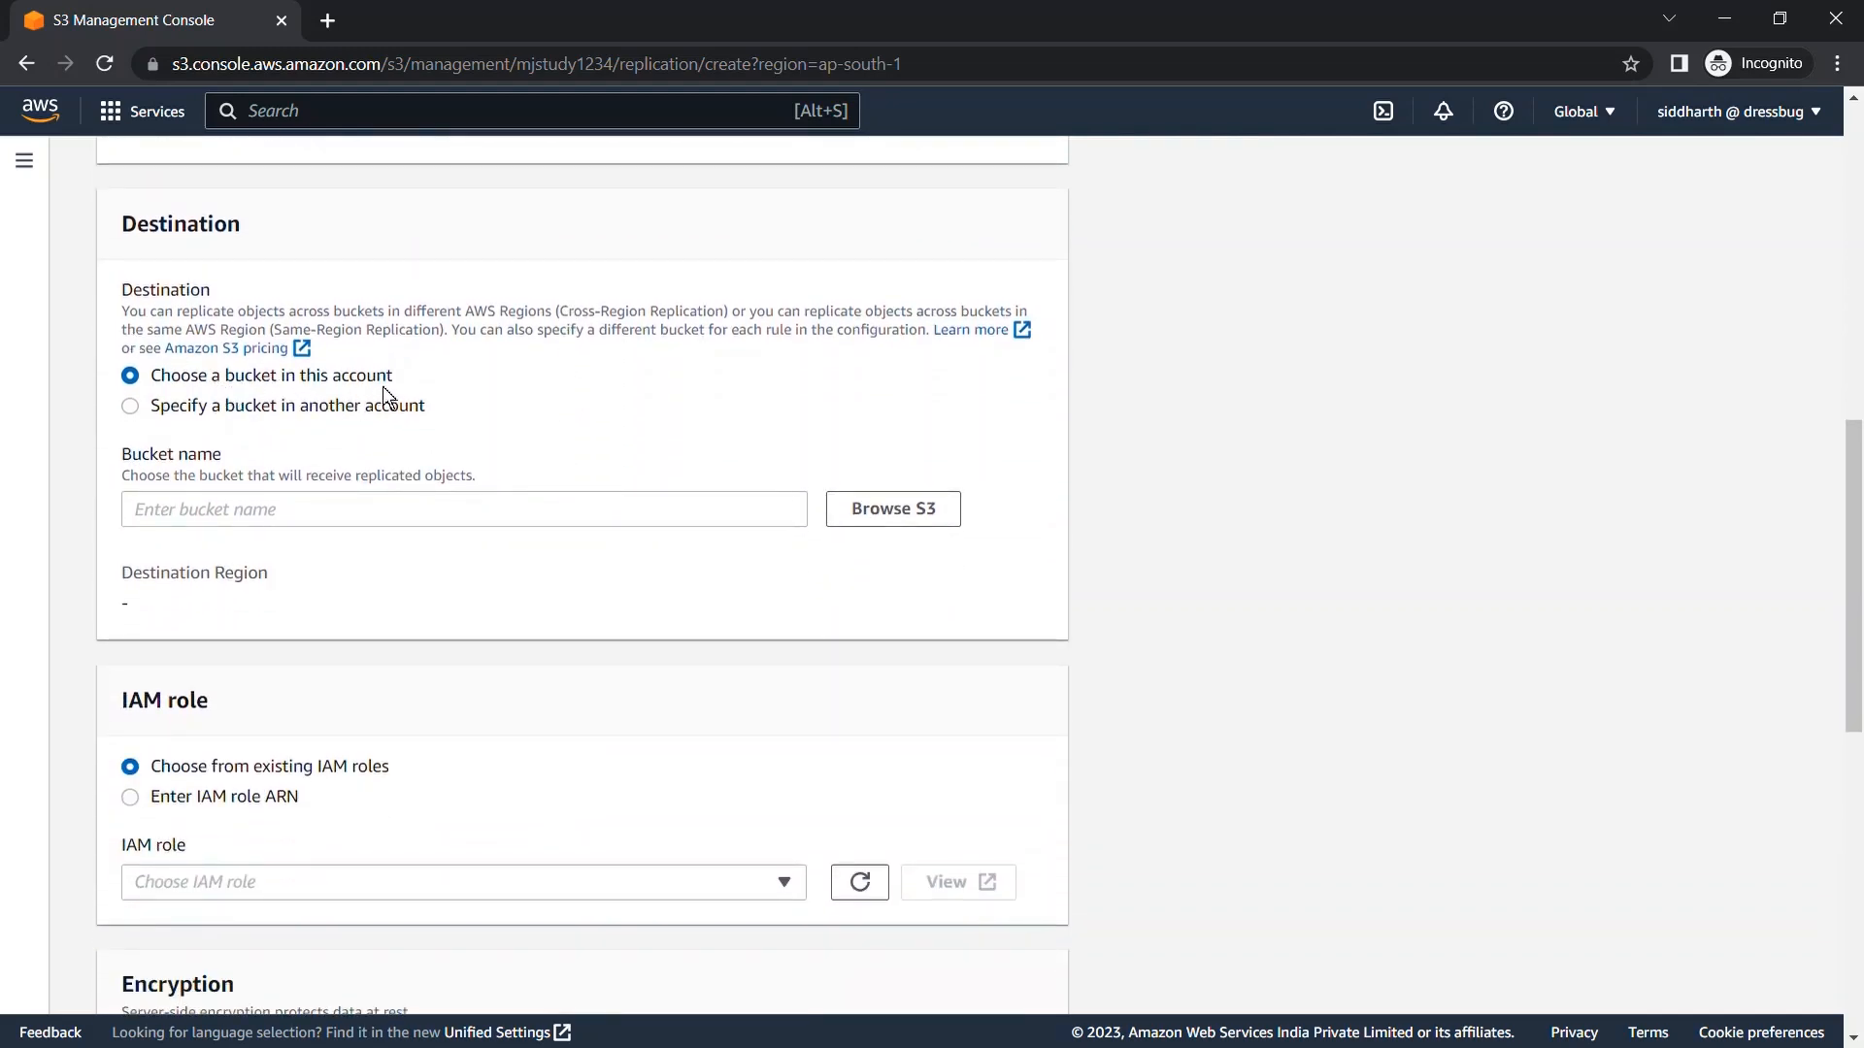
pyautogui.click(276, 412)
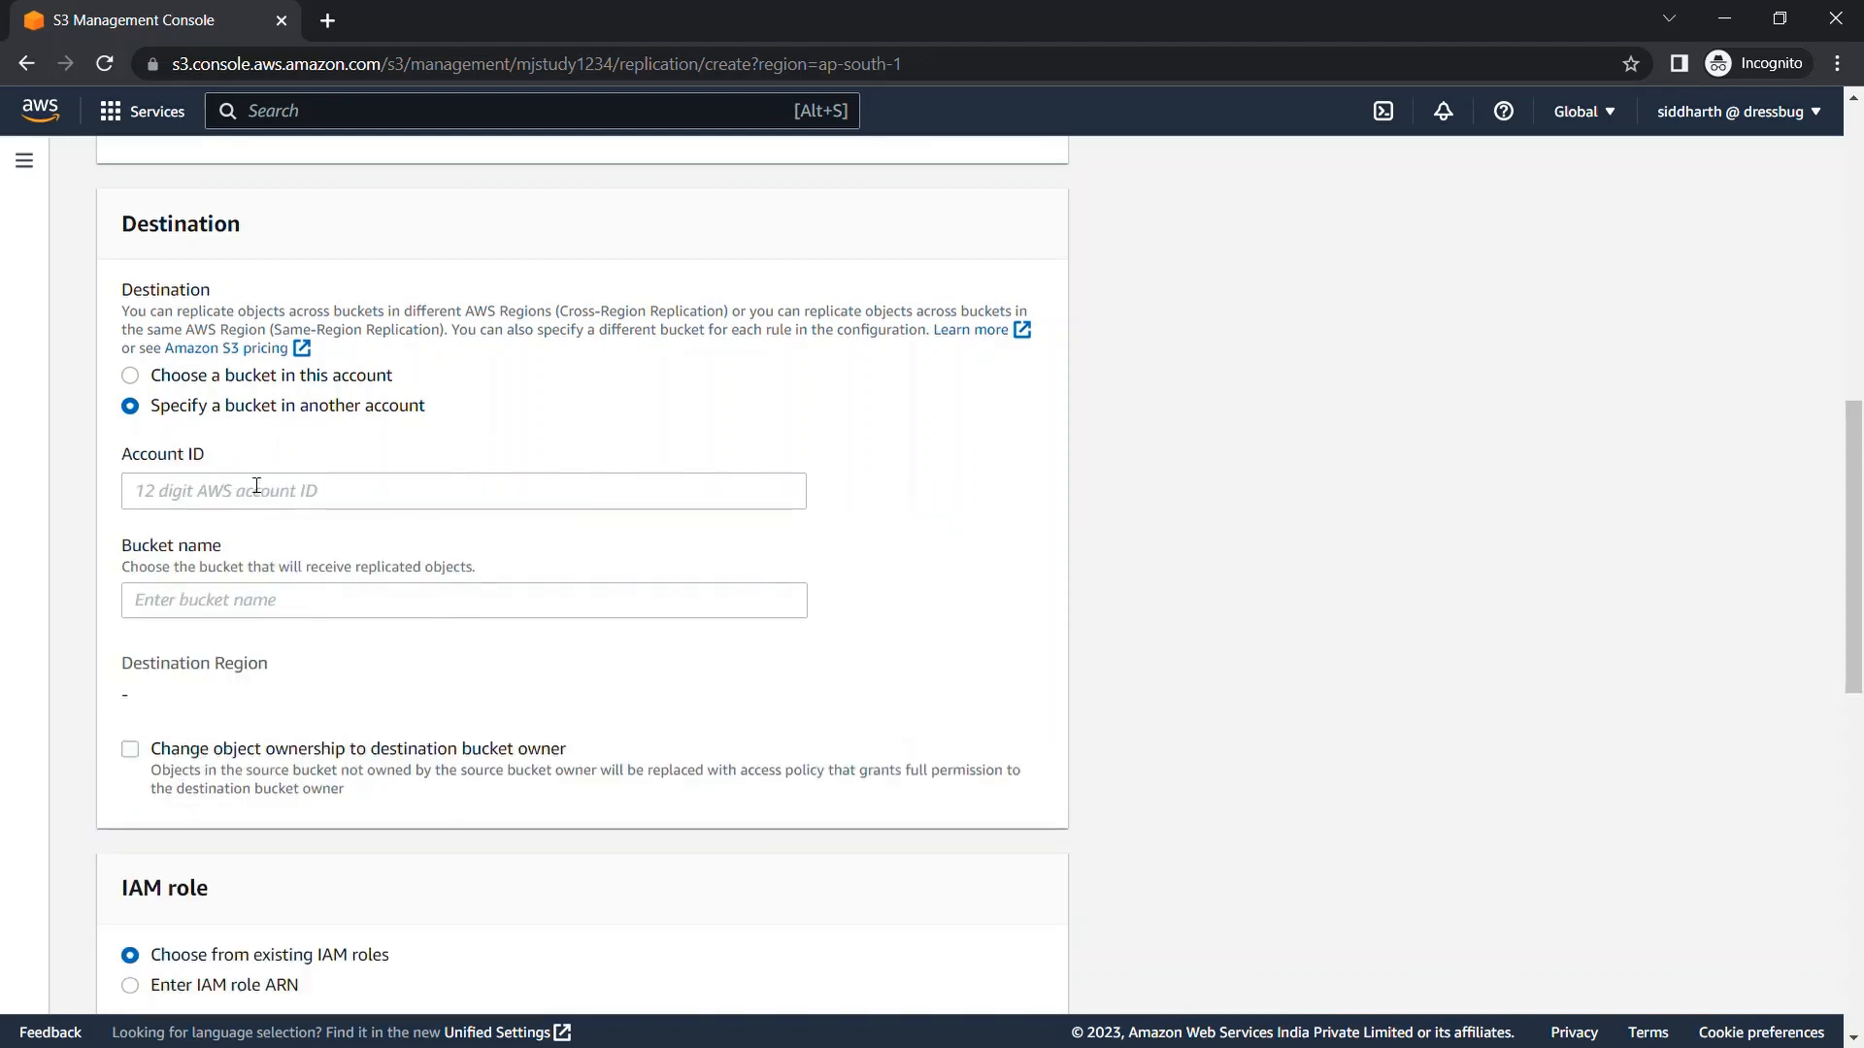
pyautogui.click(144, 498)
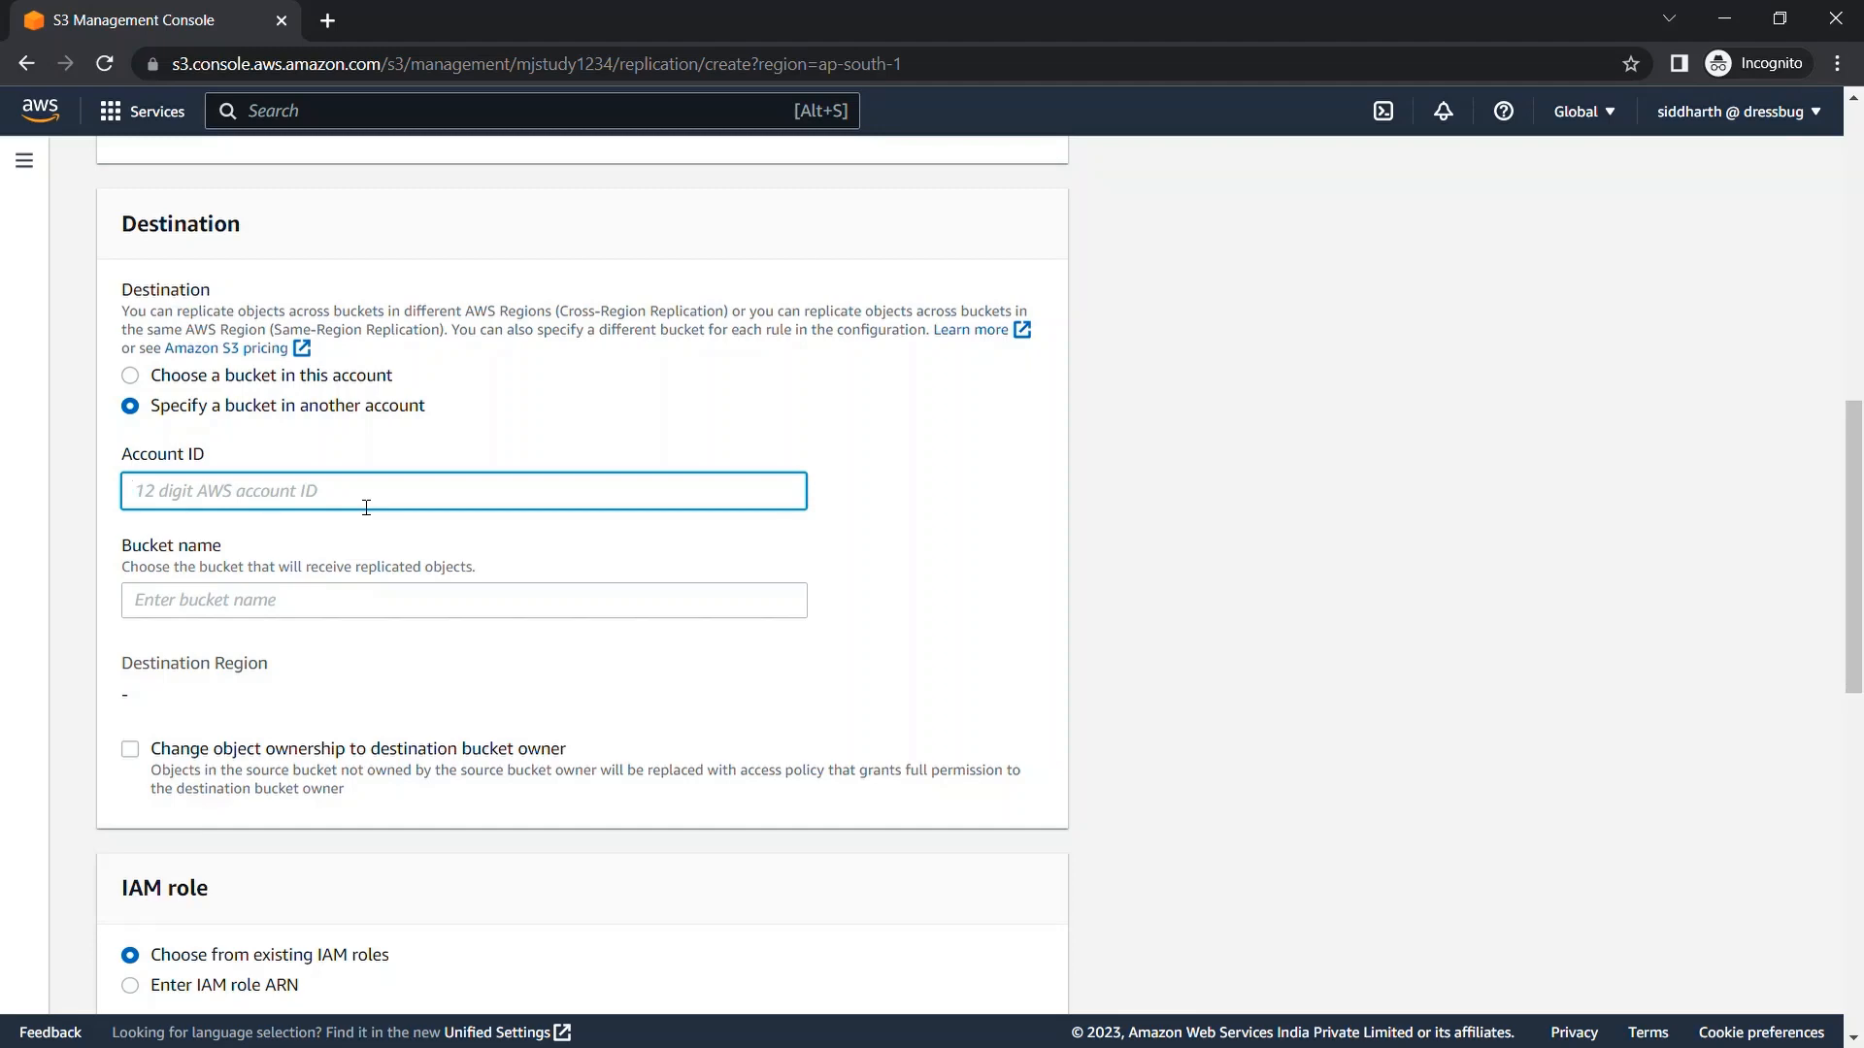
pyautogui.click(382, 457)
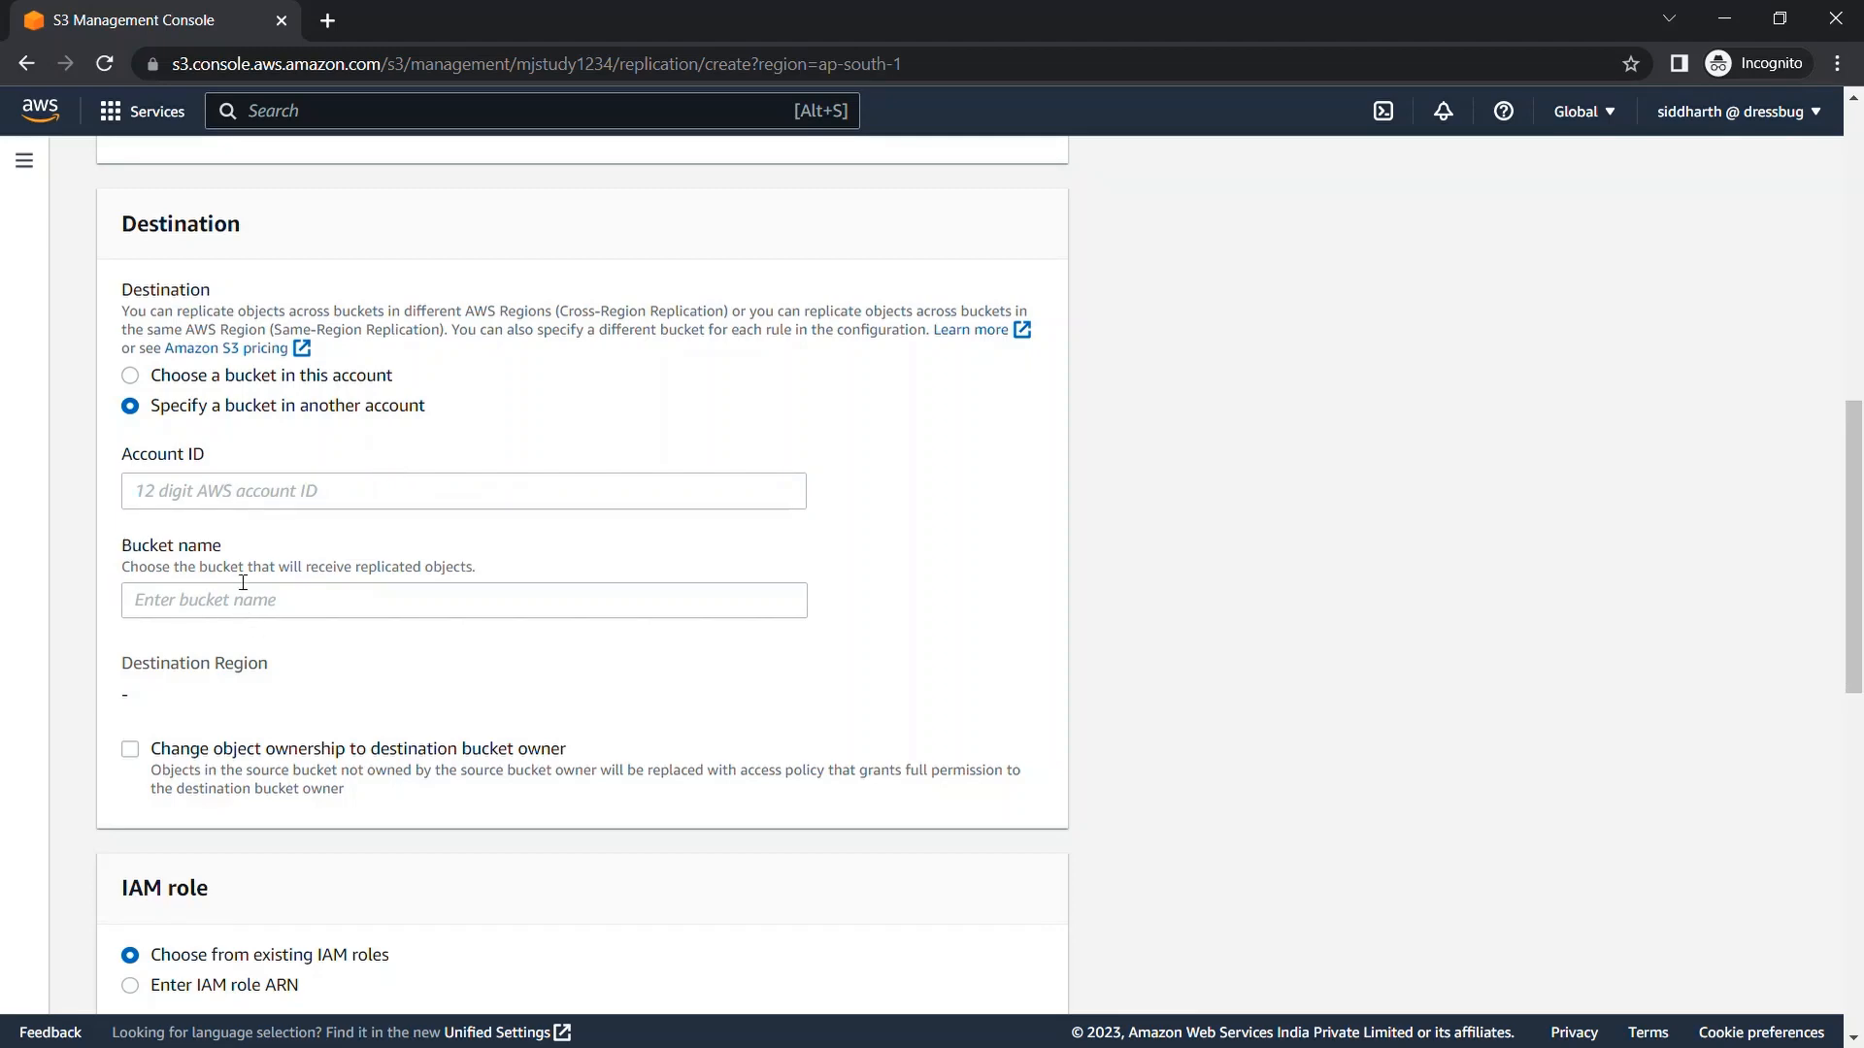
pyautogui.click(214, 371)
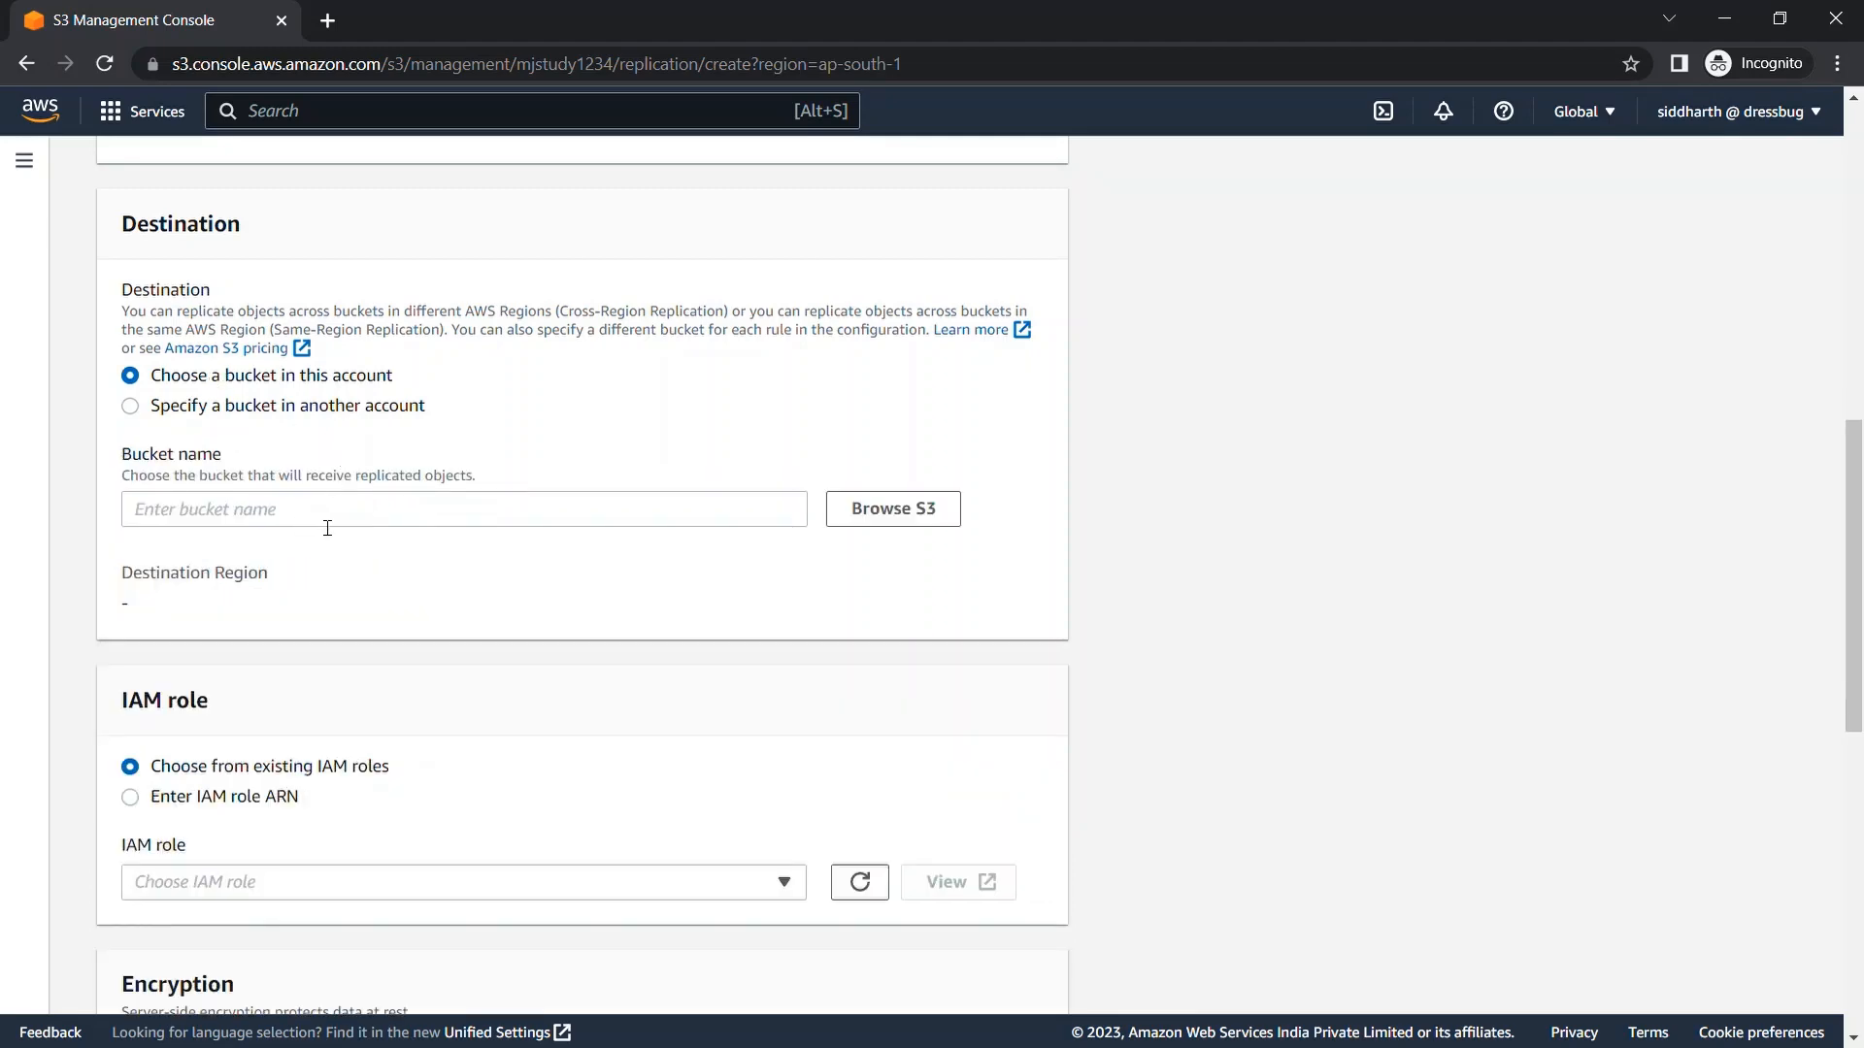
# Choose targetmjstudy1234 from this account as the destination bucket and enable versioning on it.
pyautogui.click(882, 524)
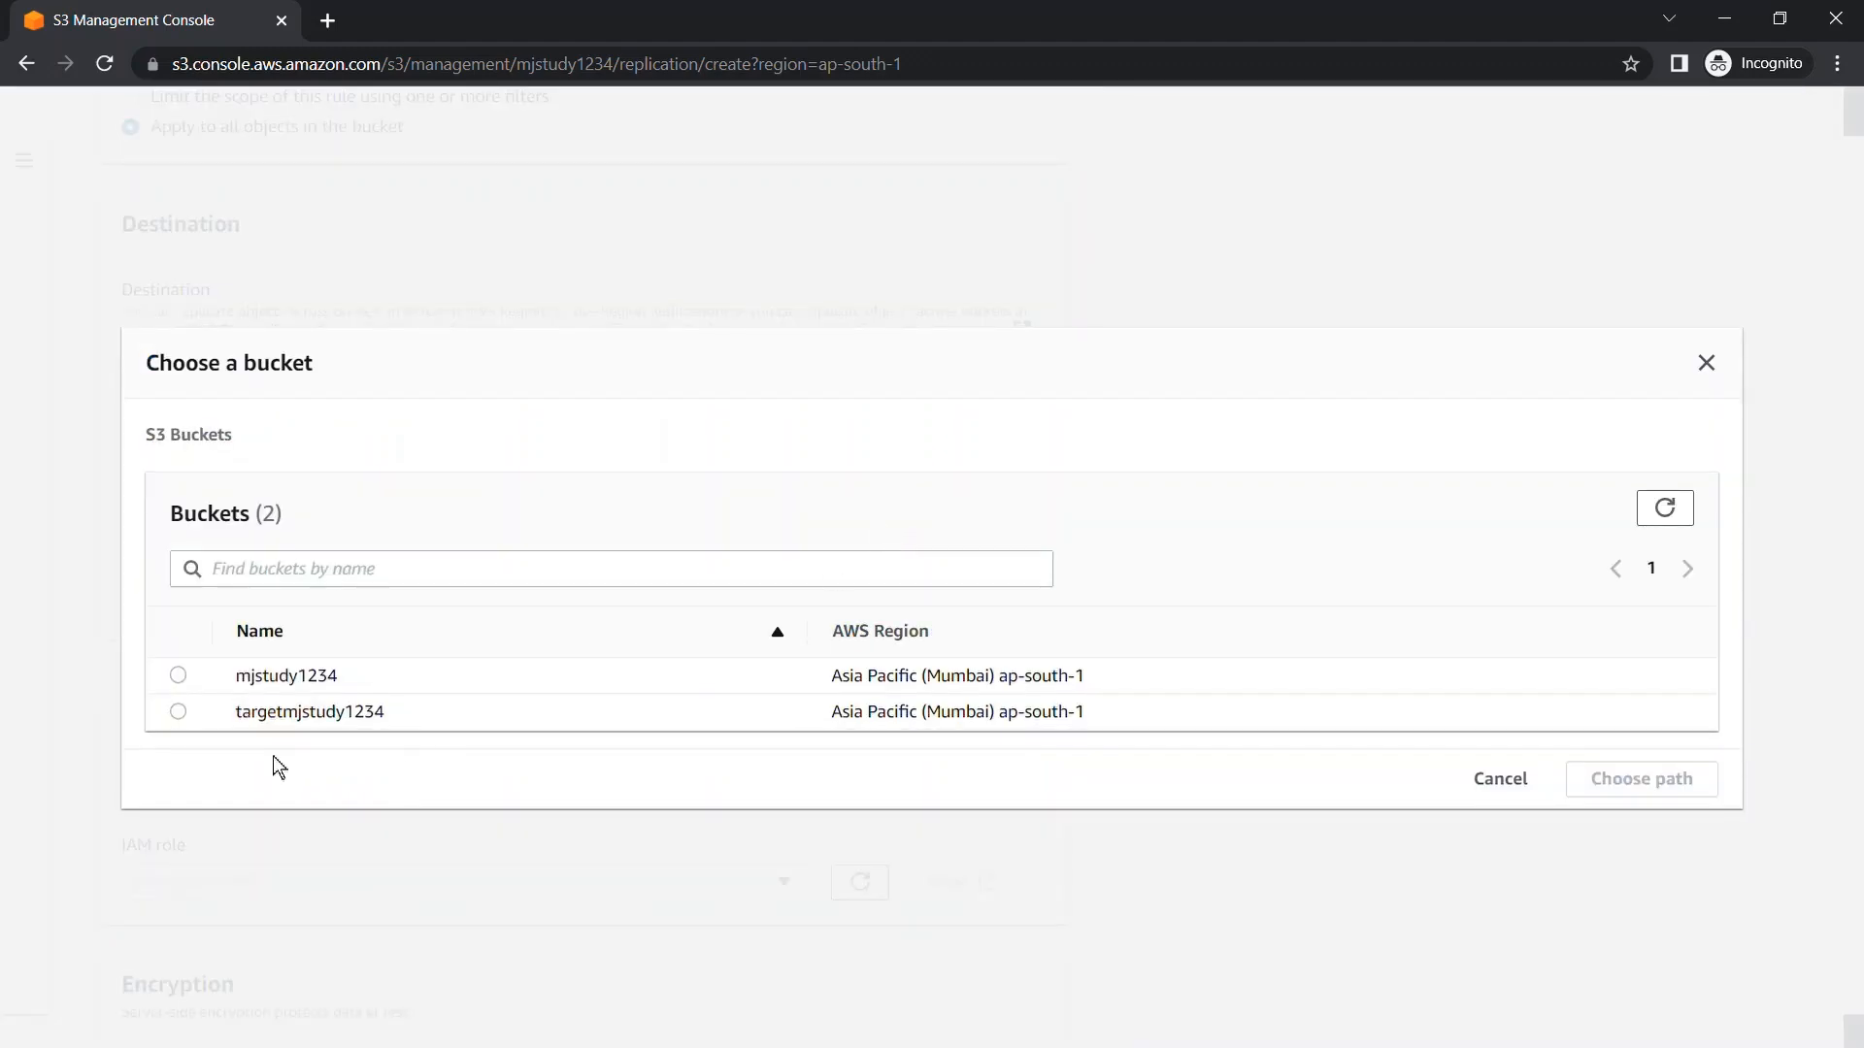
pyautogui.click(181, 715)
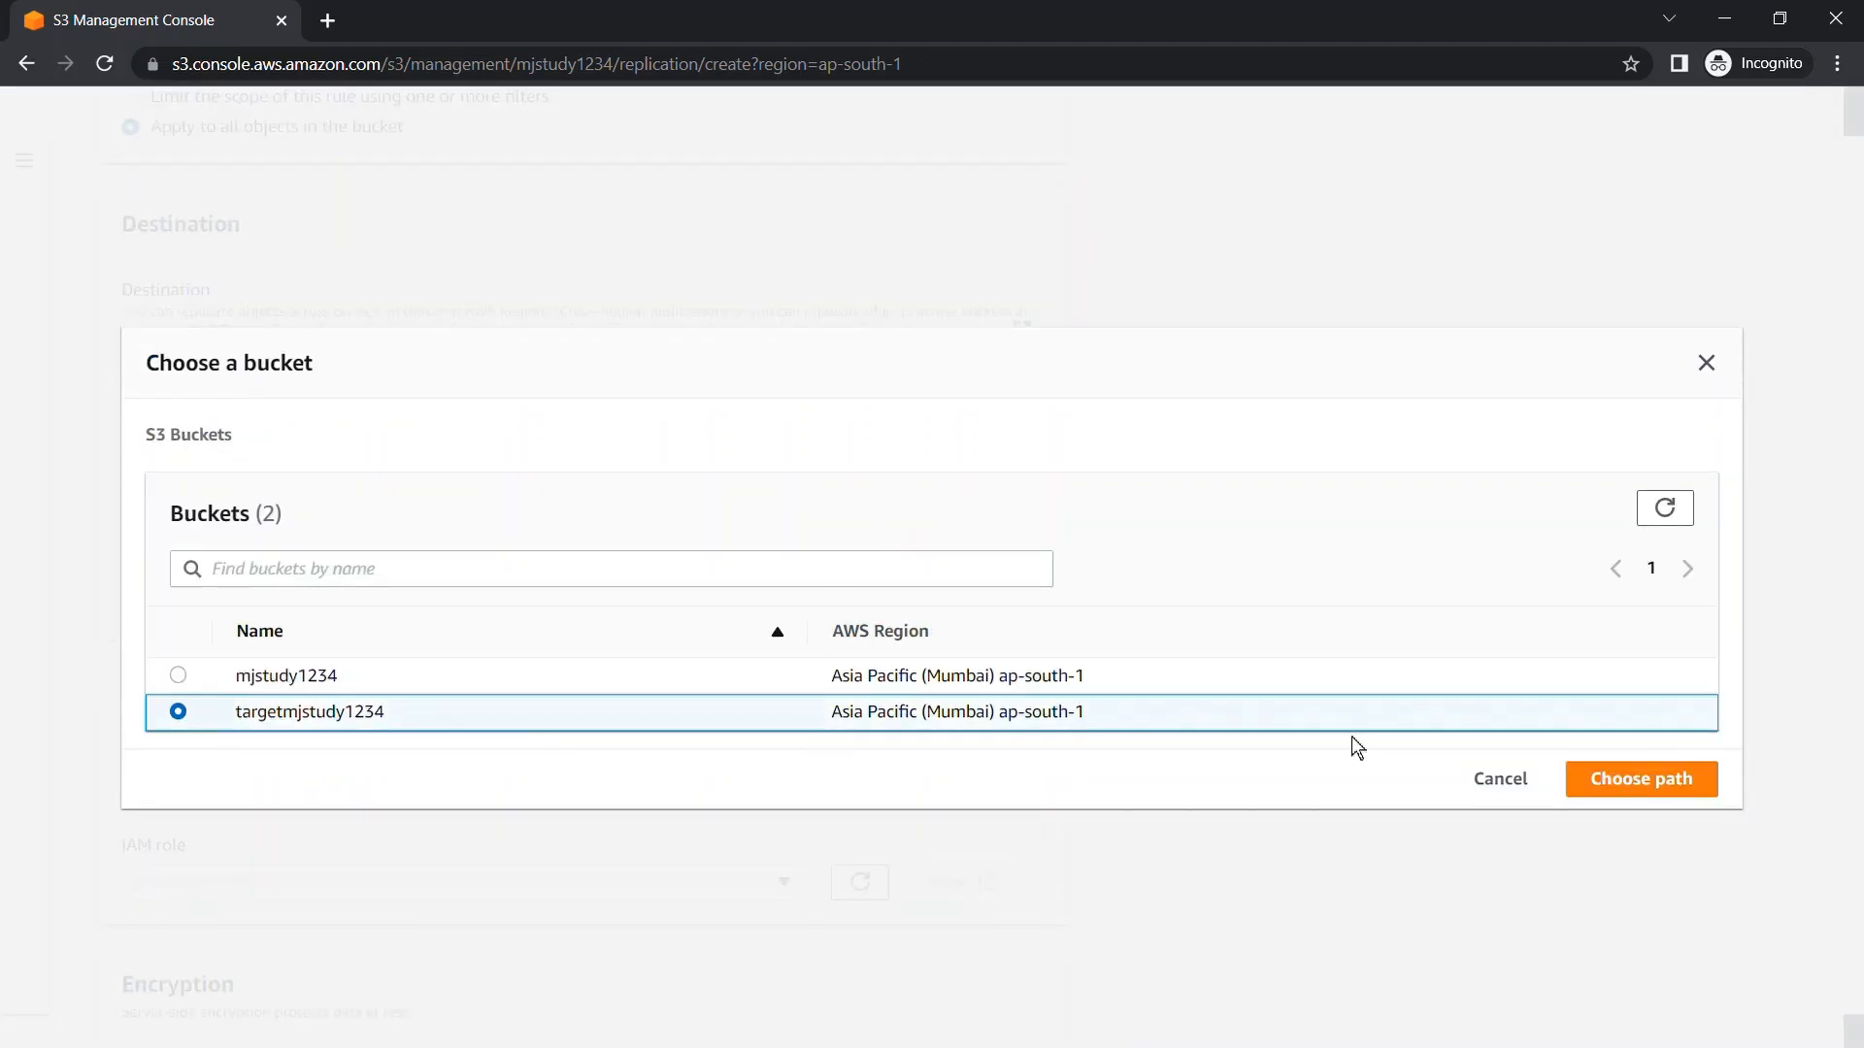
pyautogui.click(1626, 782)
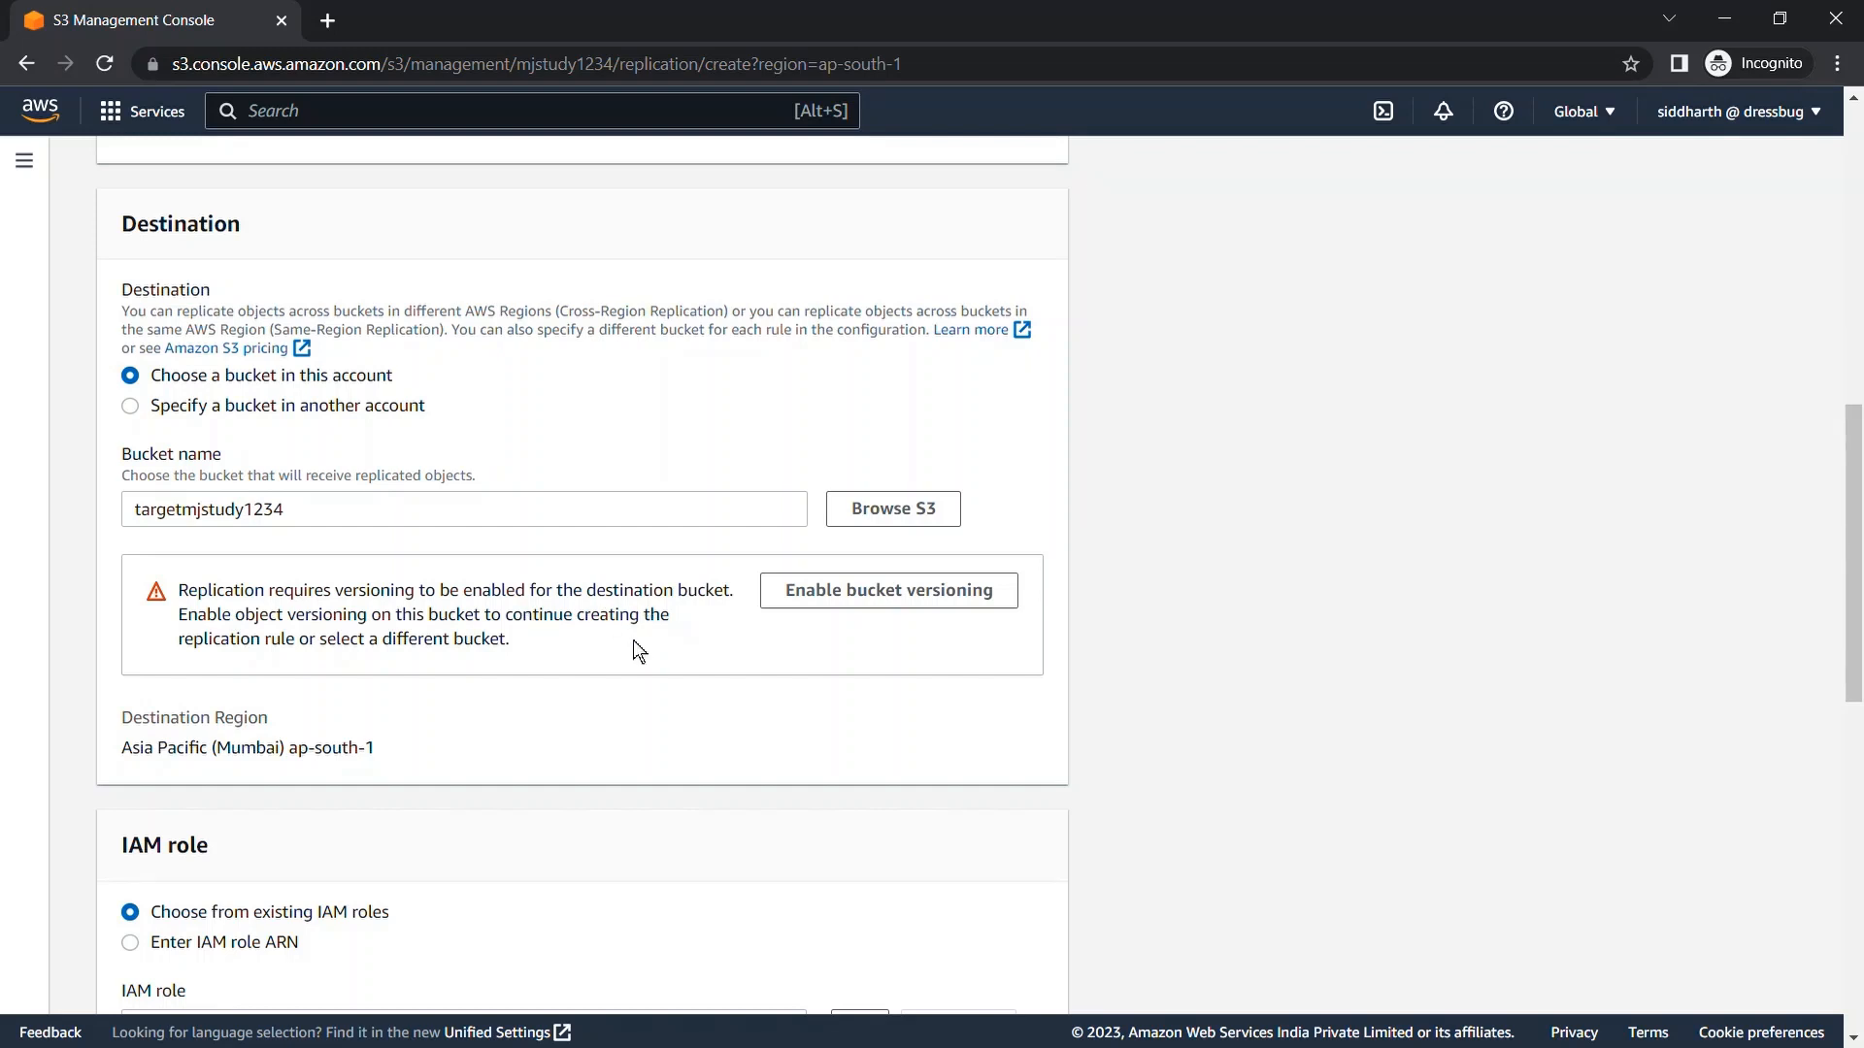
pyautogui.click(848, 609)
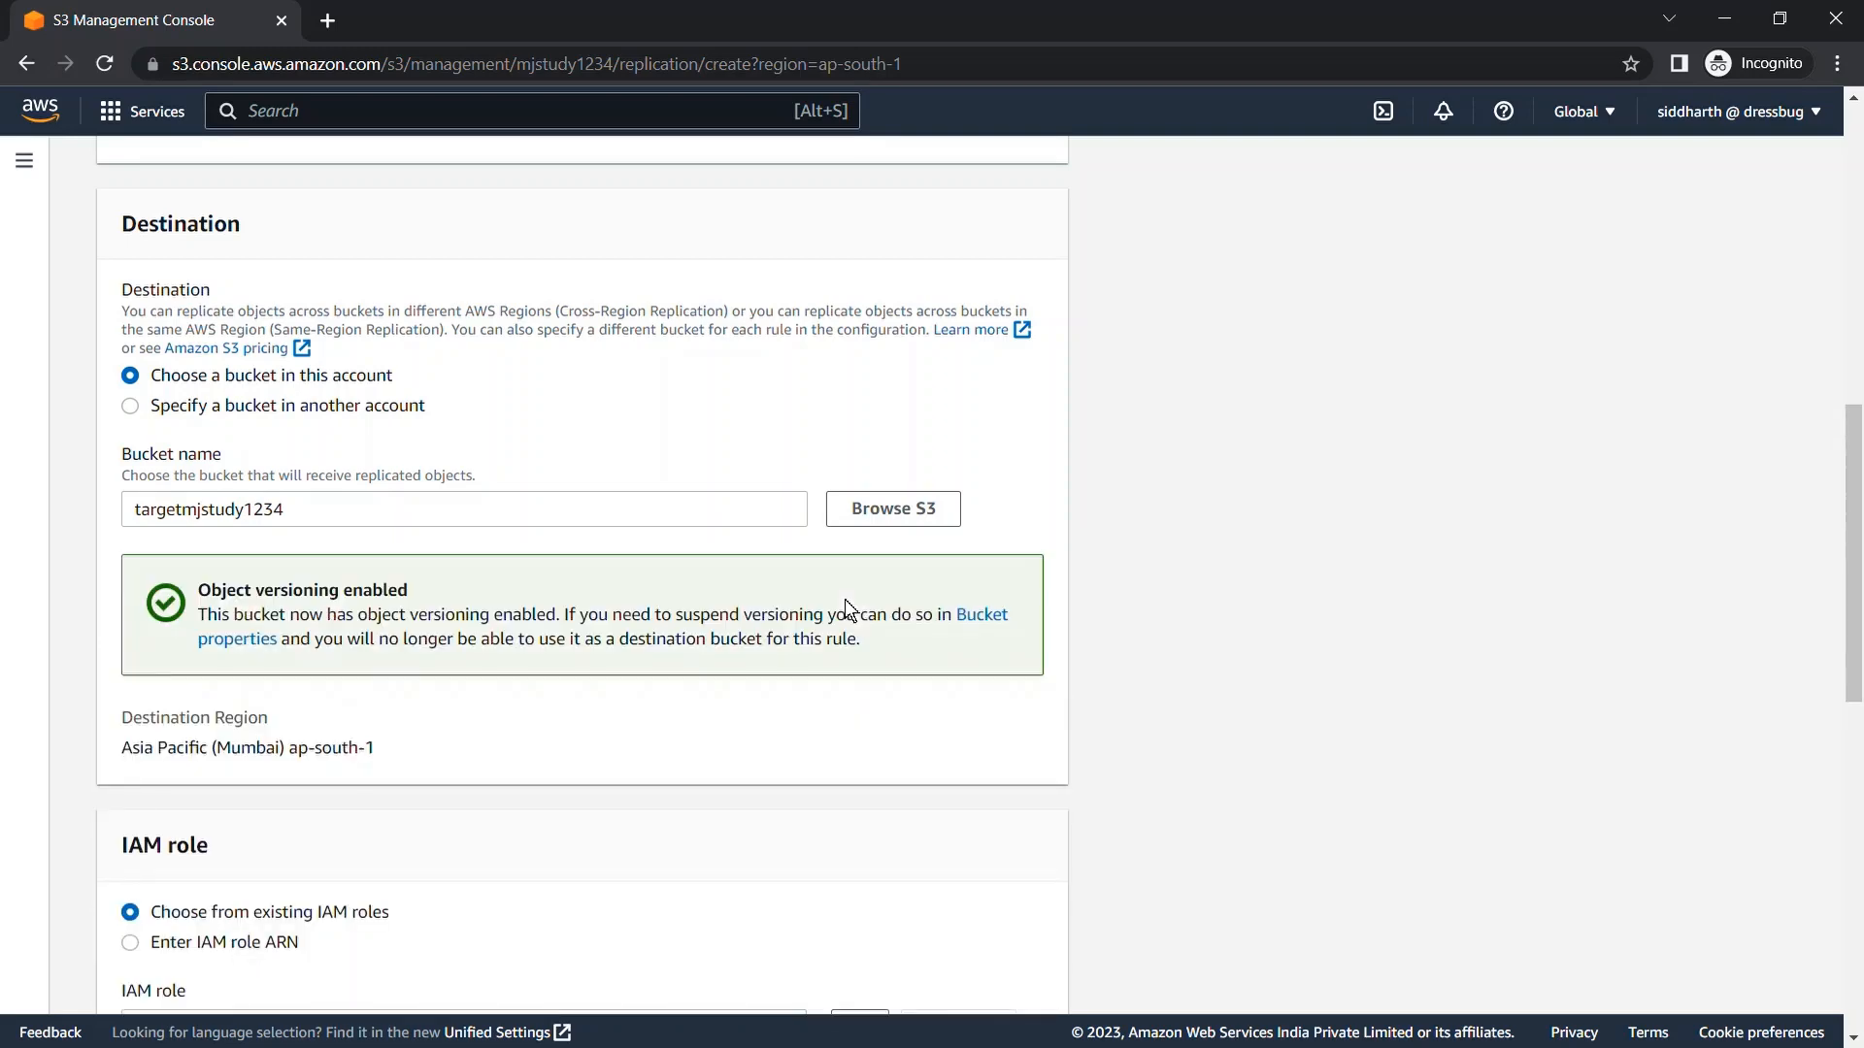
# Set the replication rule's IAM role to Create new role under the existing IAM roles option.
pyautogui.scroll(-2, 778, 681)
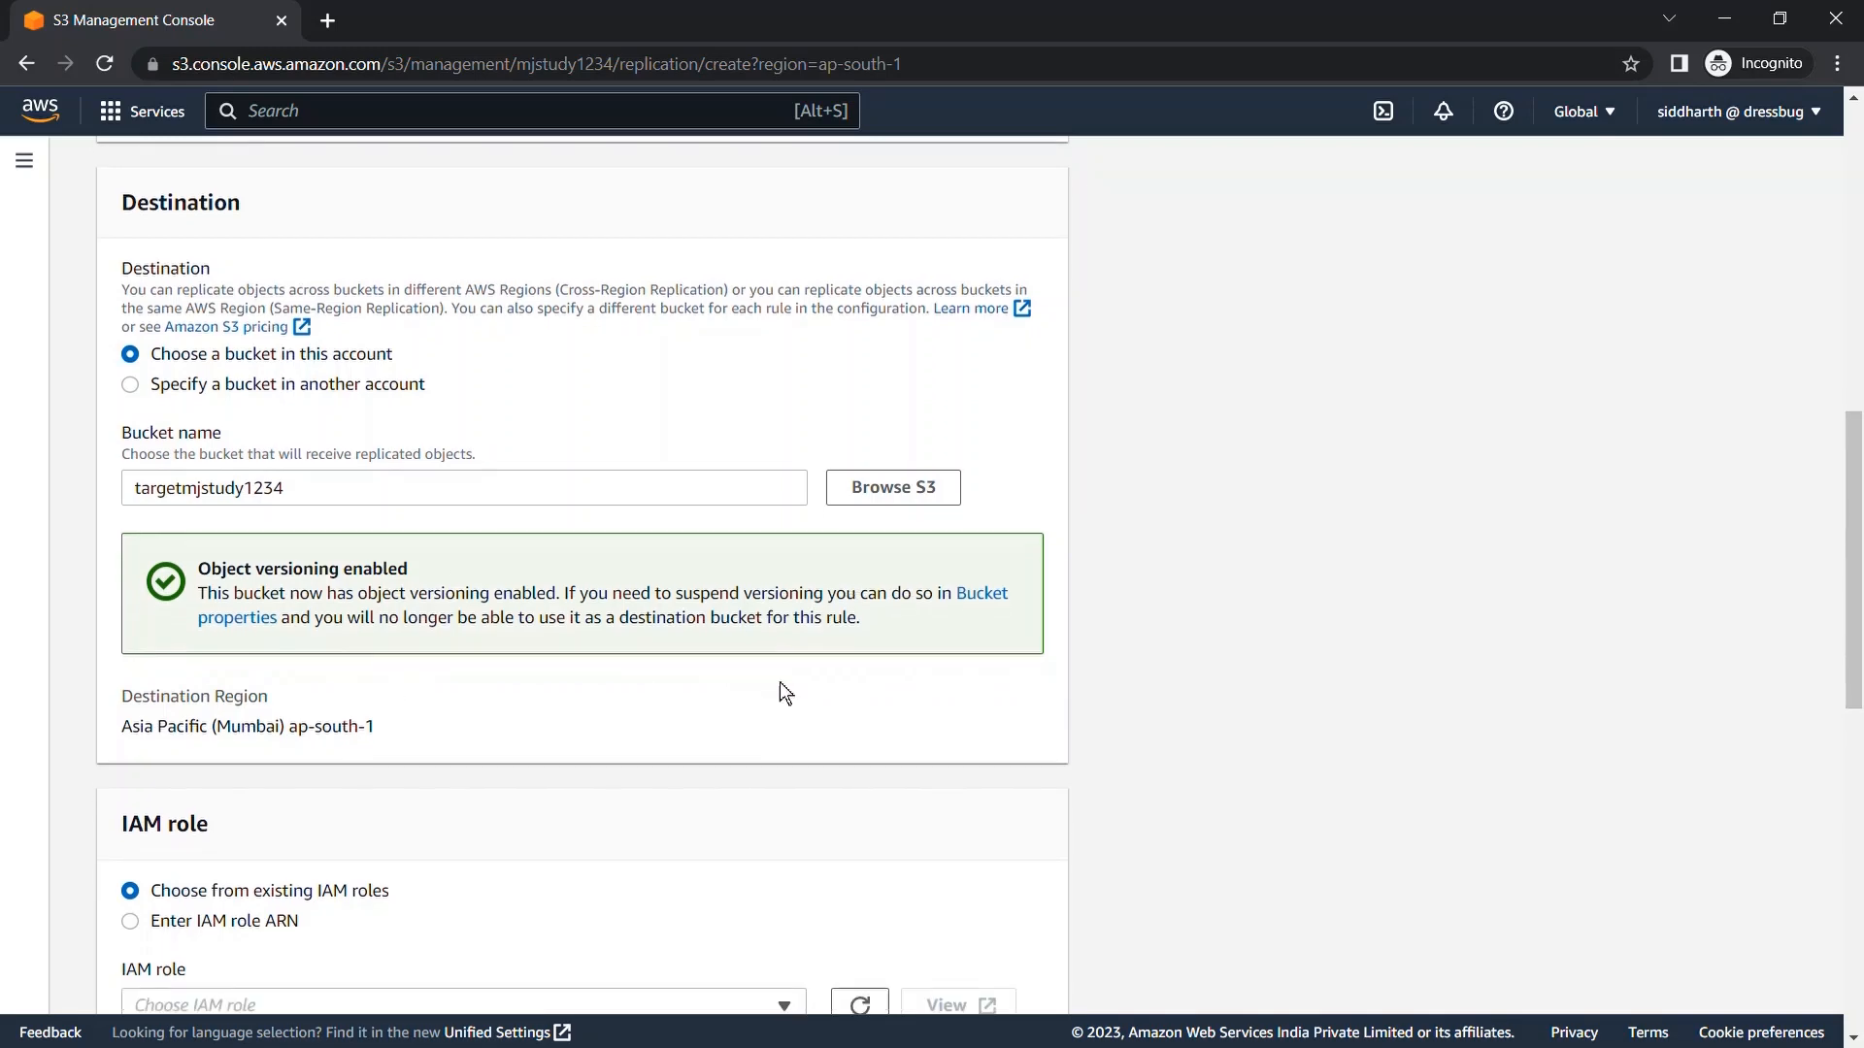
pyautogui.scroll(-3, 721, 554)
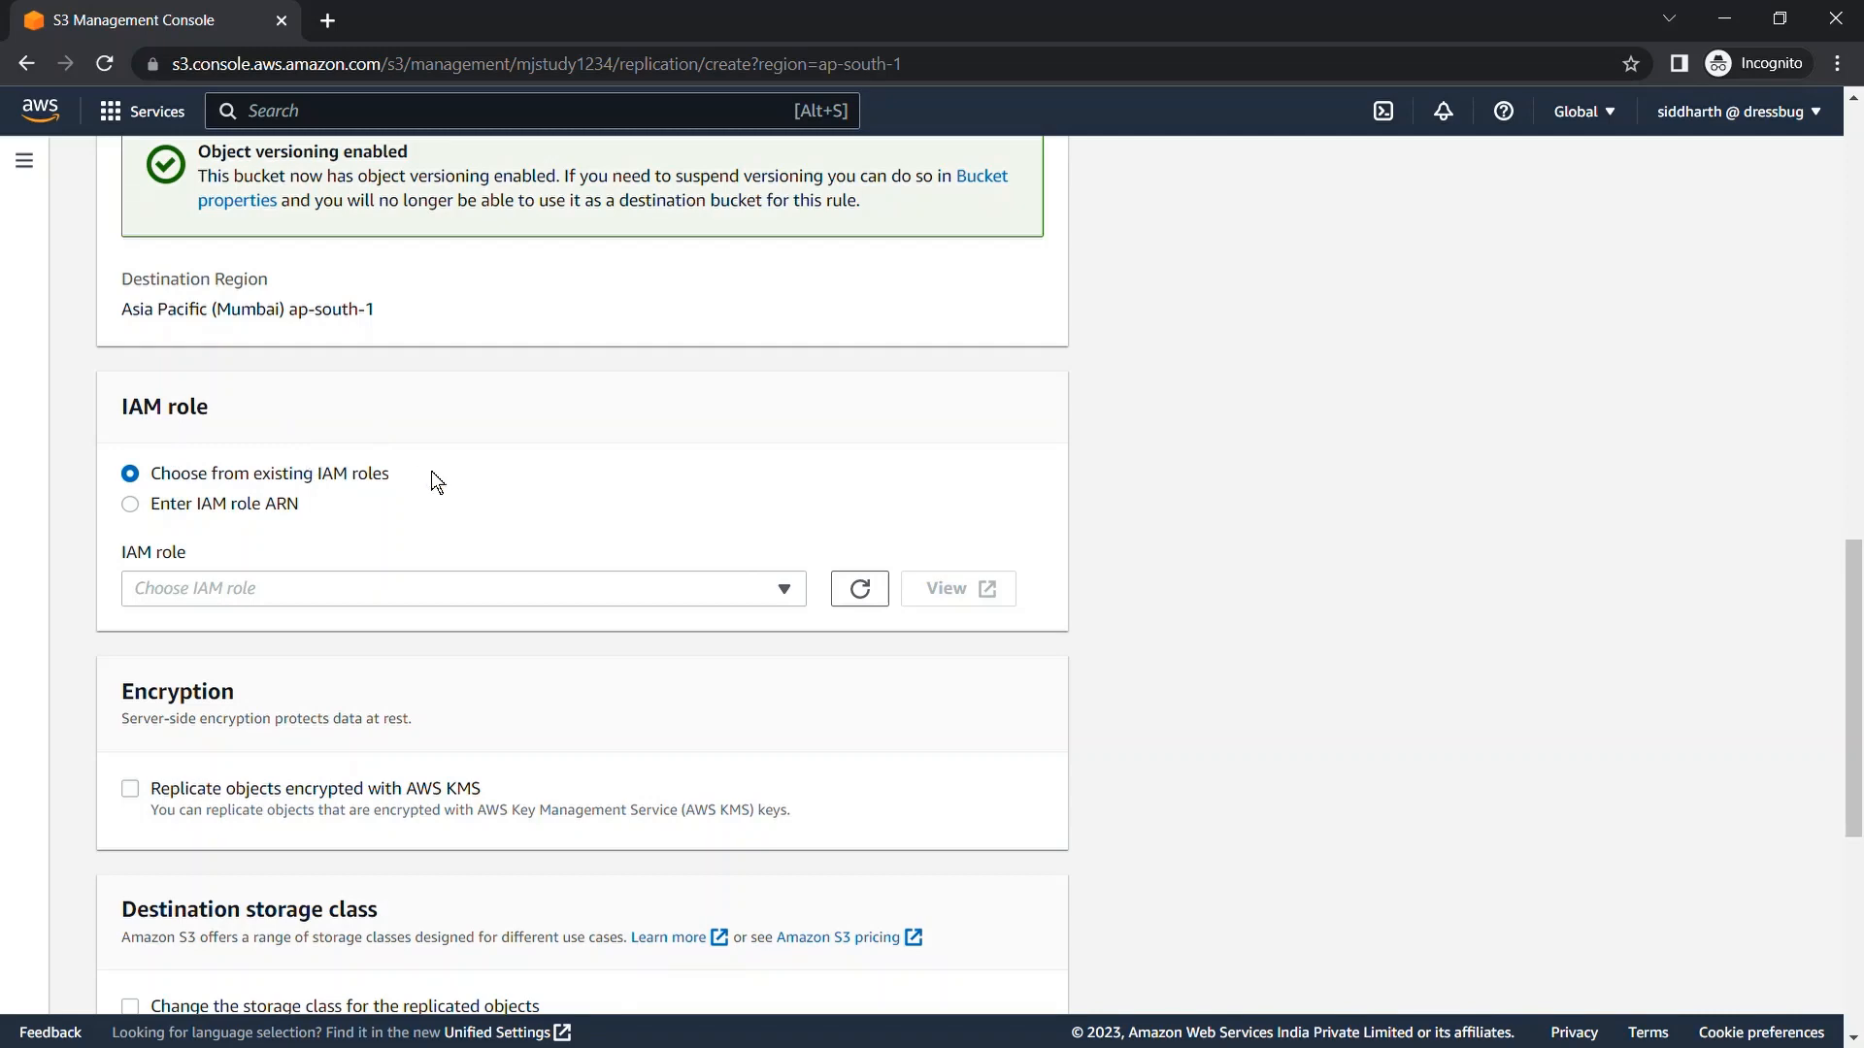
pyautogui.click(216, 513)
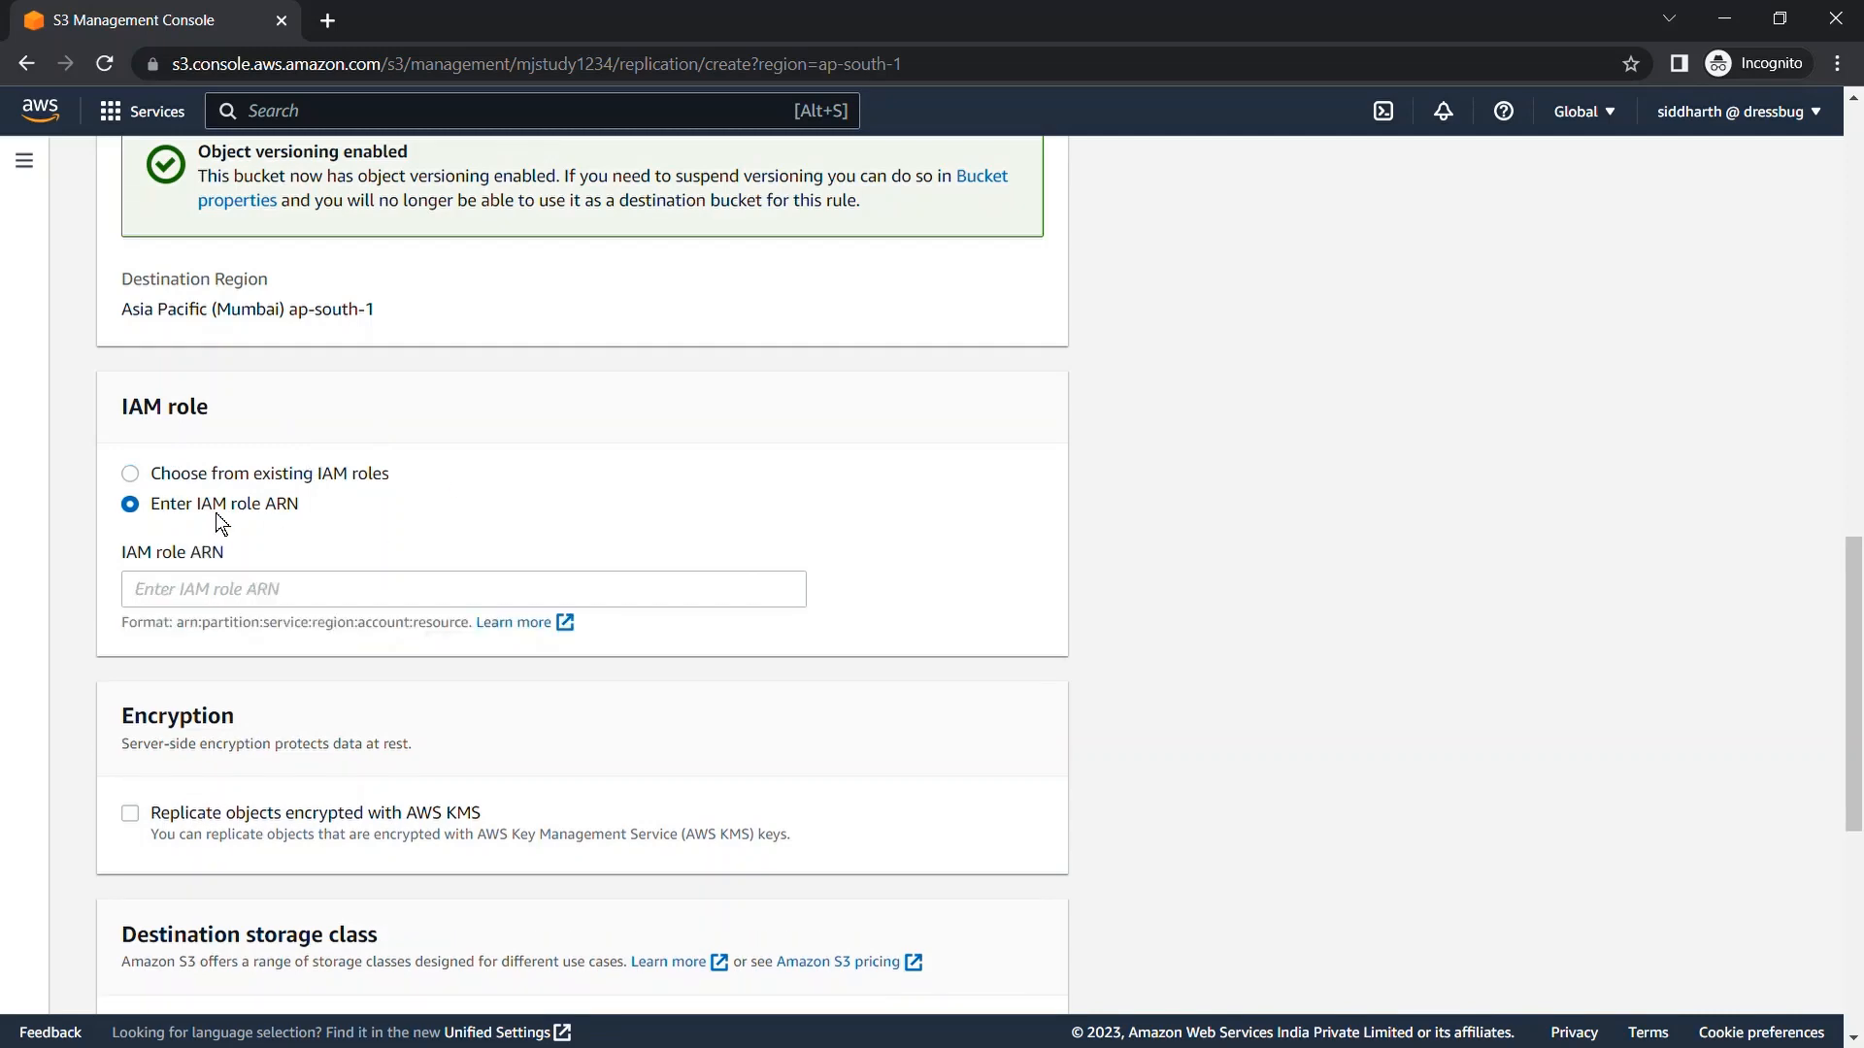
pyautogui.click(237, 591)
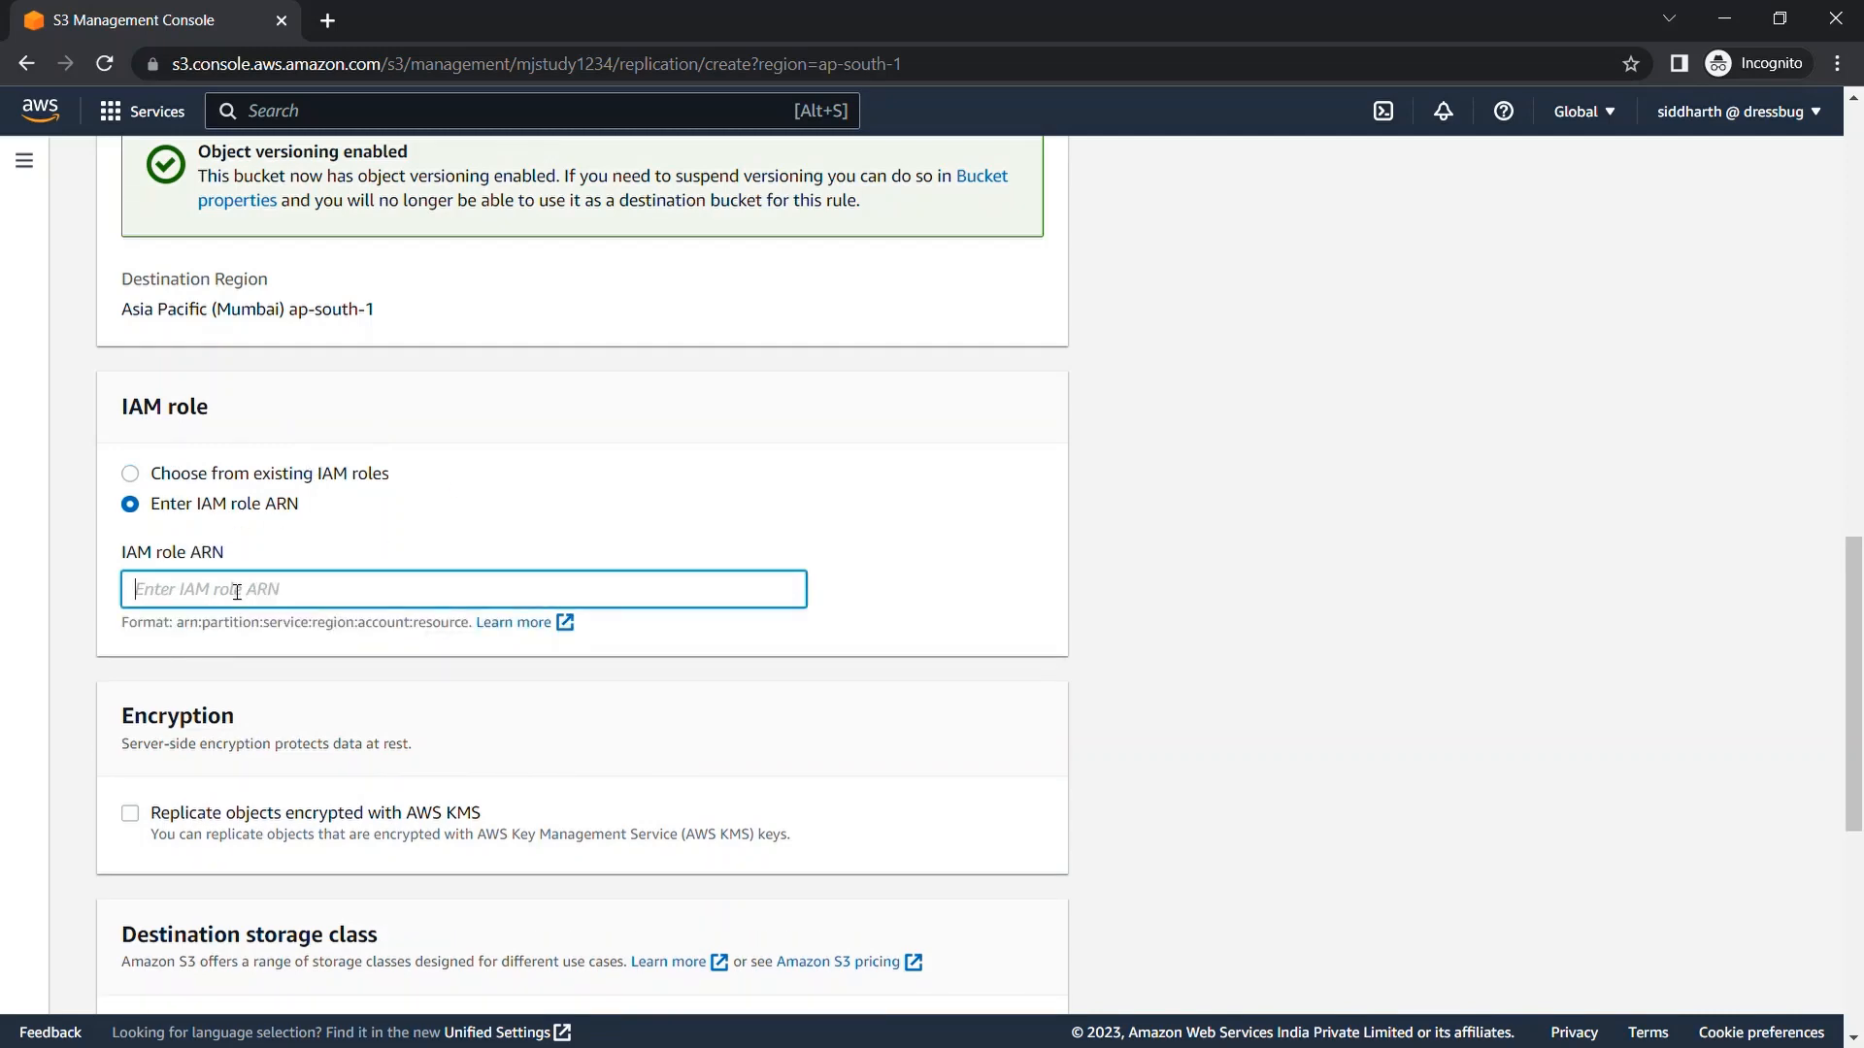
pyautogui.click(227, 474)
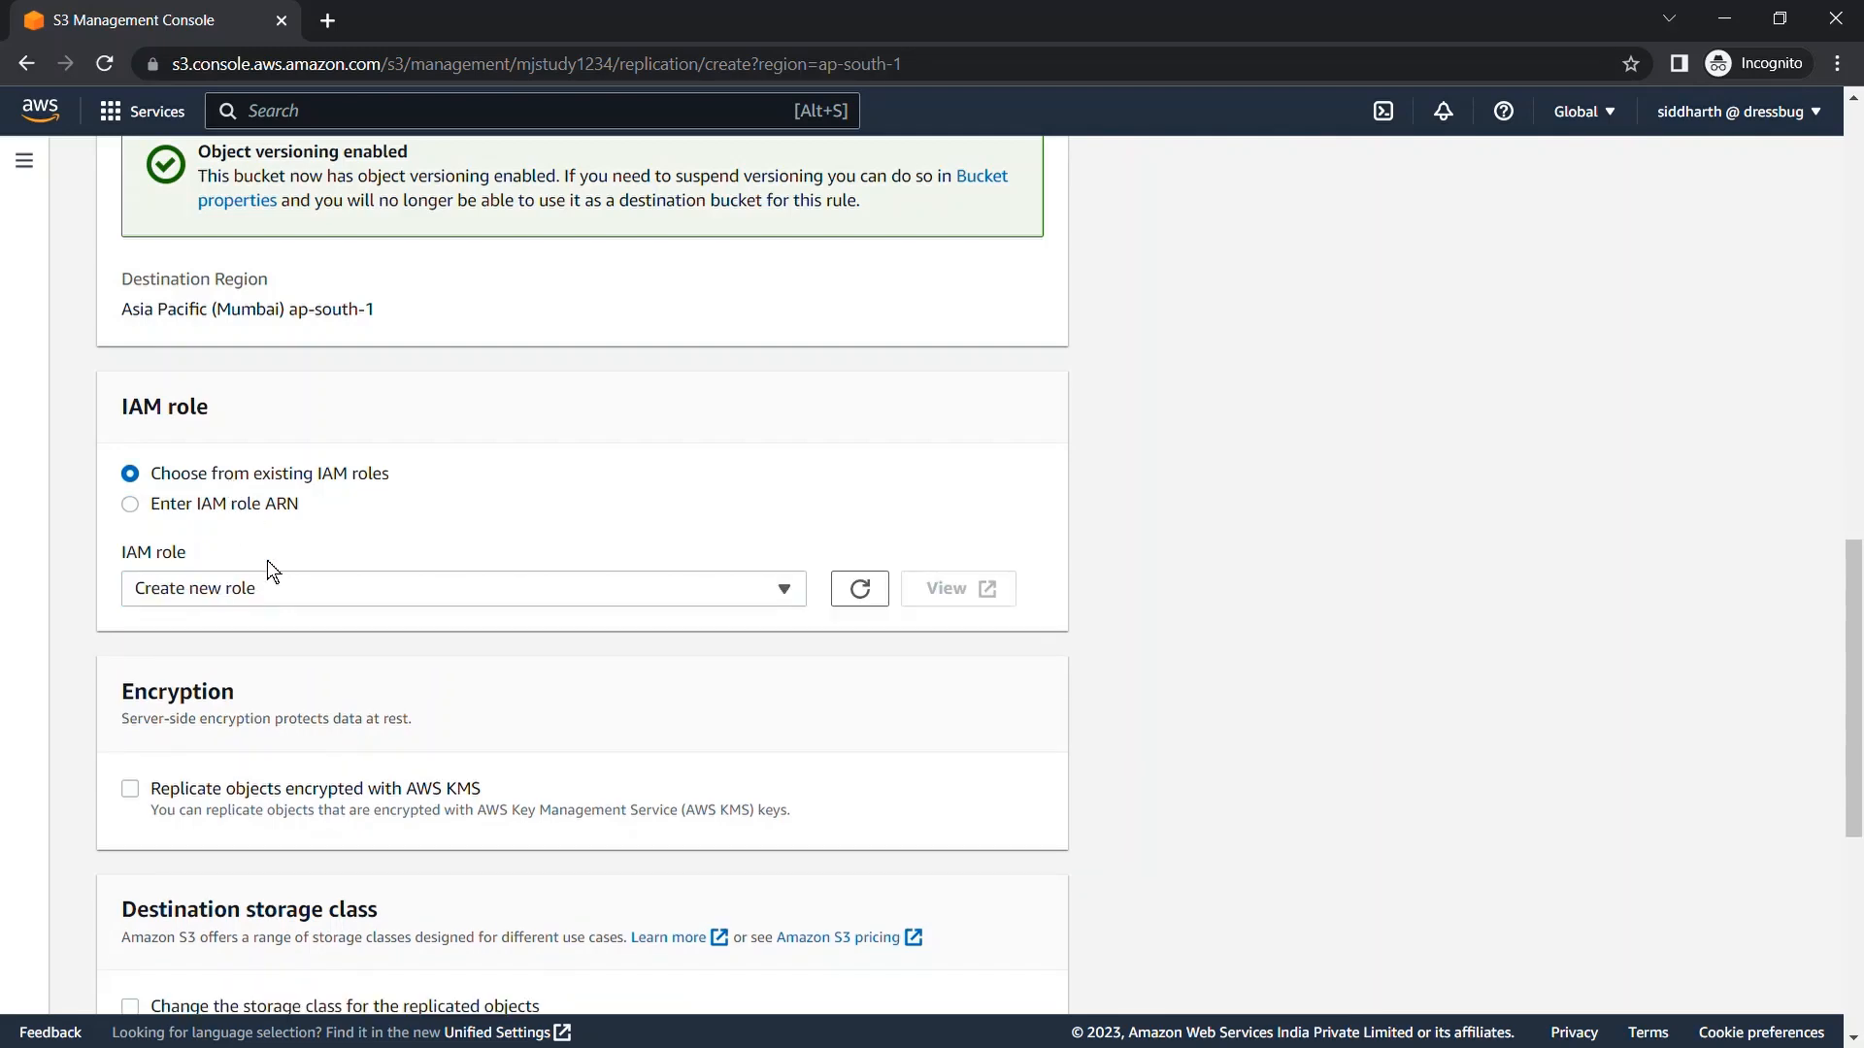
pyautogui.click(272, 588)
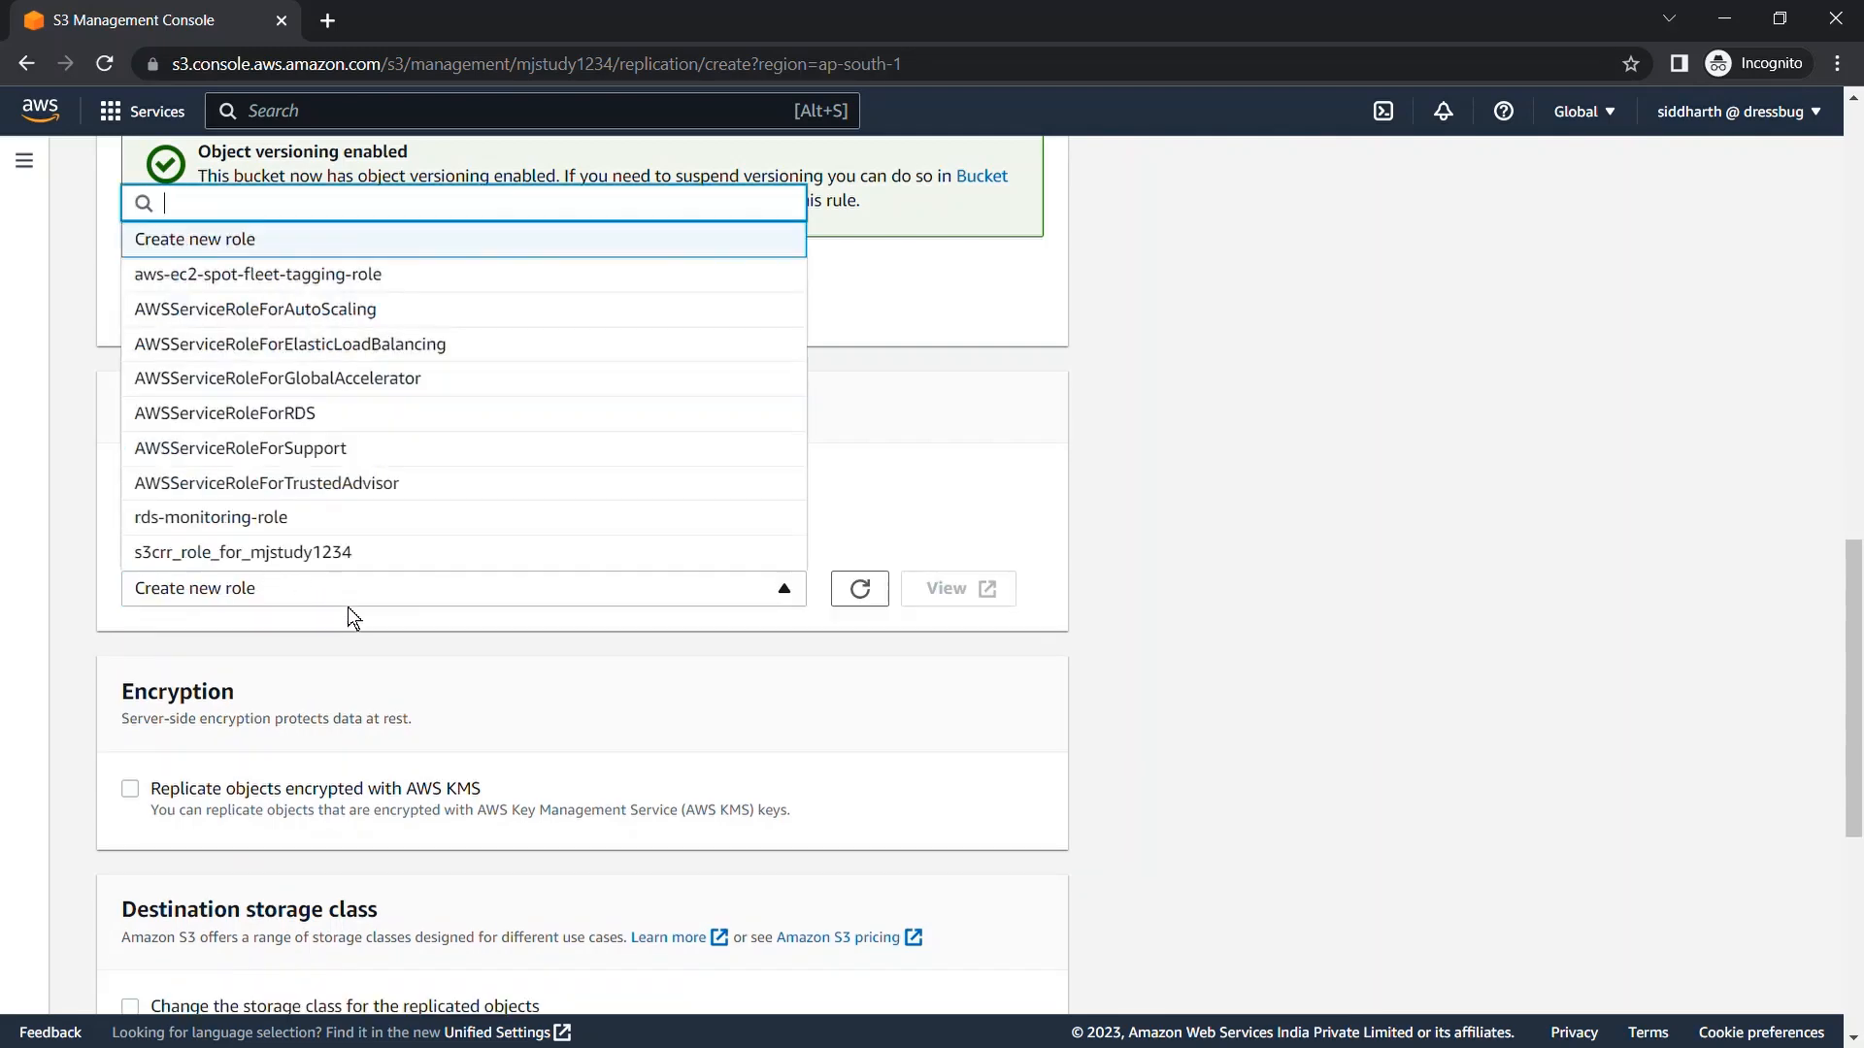
pyautogui.click(243, 257)
# Preview the settings for replicating objects encrypted with AWS KMS and leave that option off.
pyautogui.scroll(-1, 591, 526)
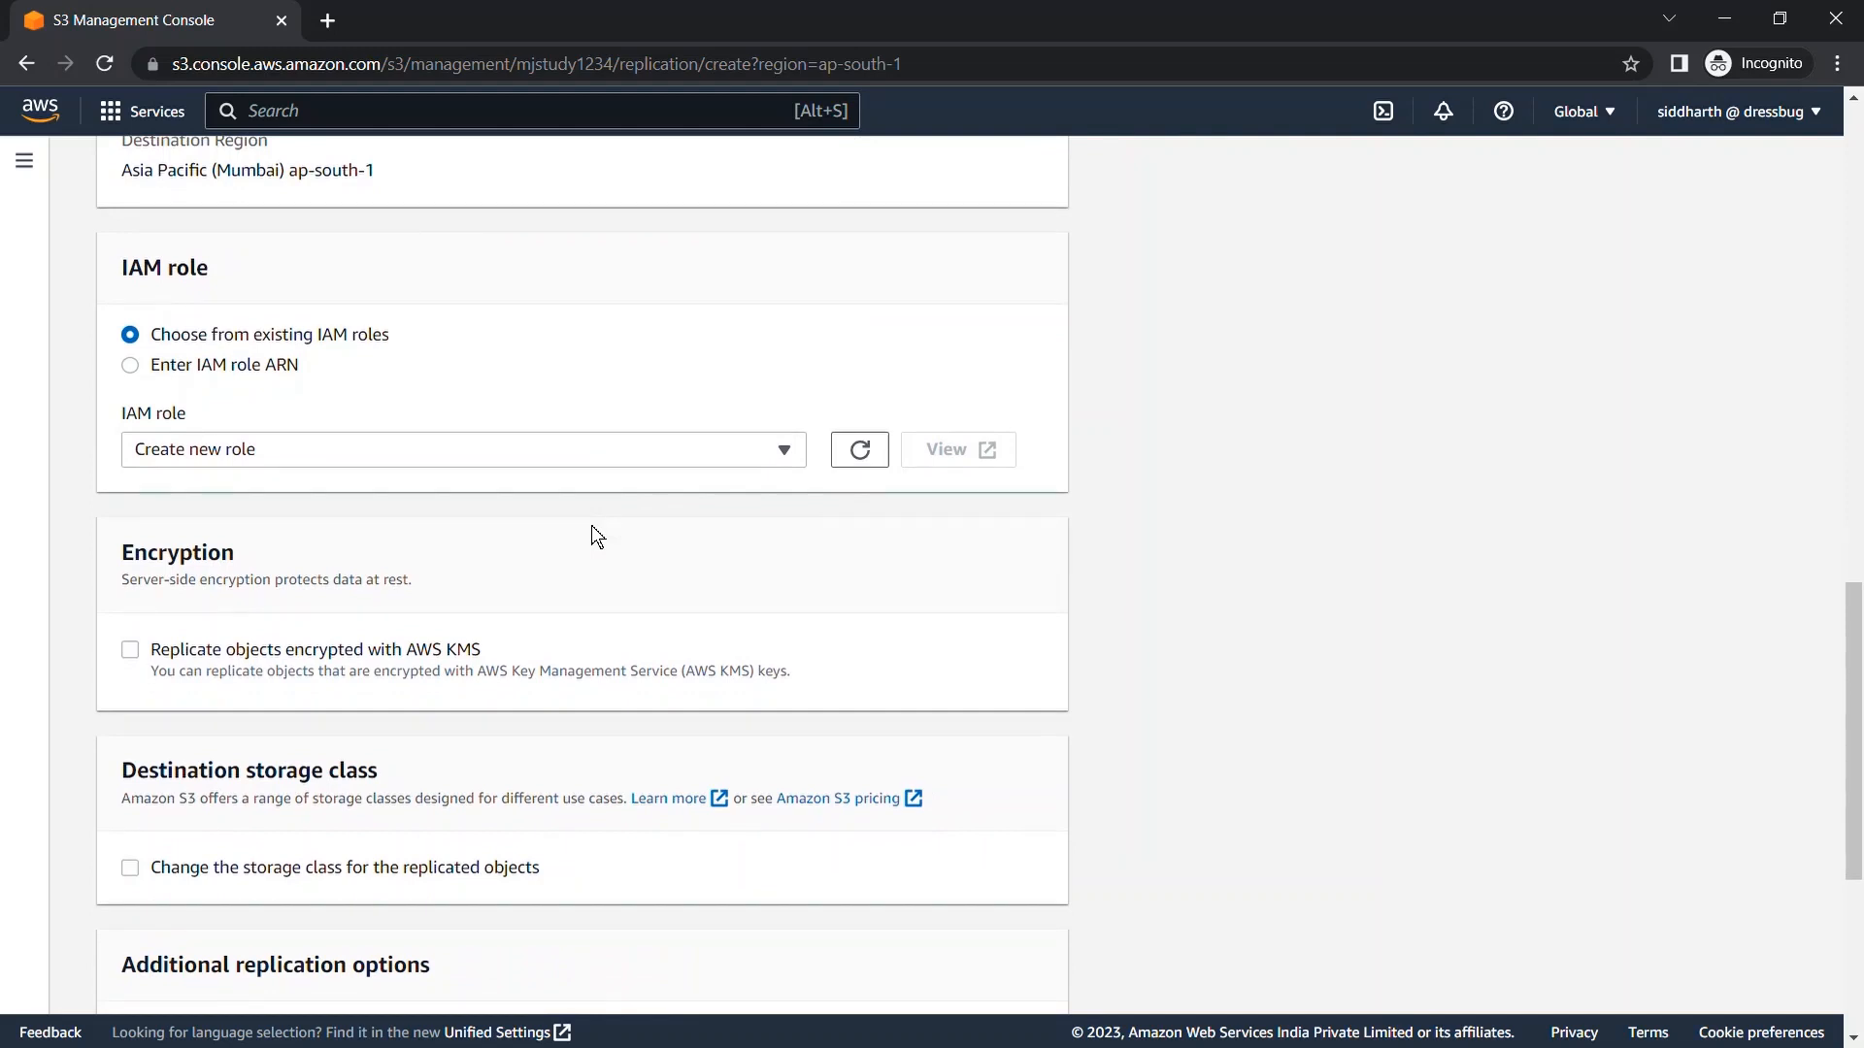
pyautogui.scroll(-1, 591, 526)
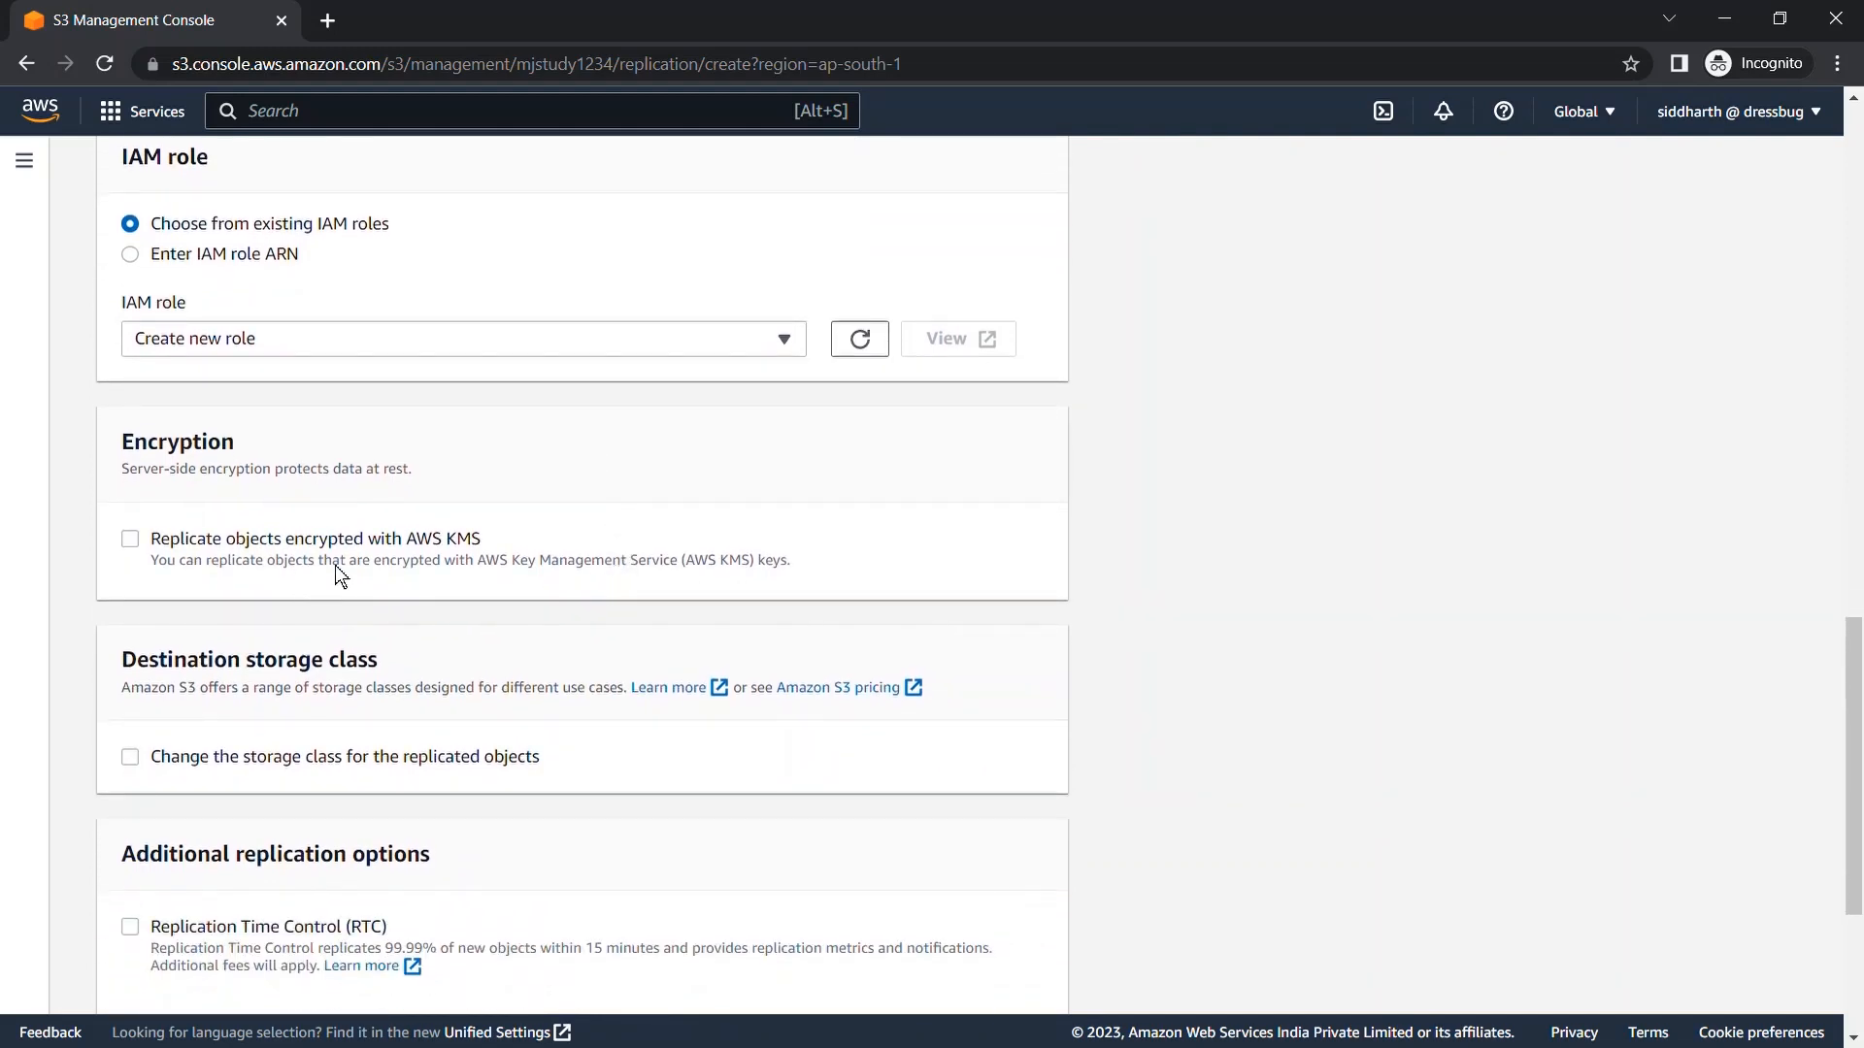
pyautogui.click(266, 550)
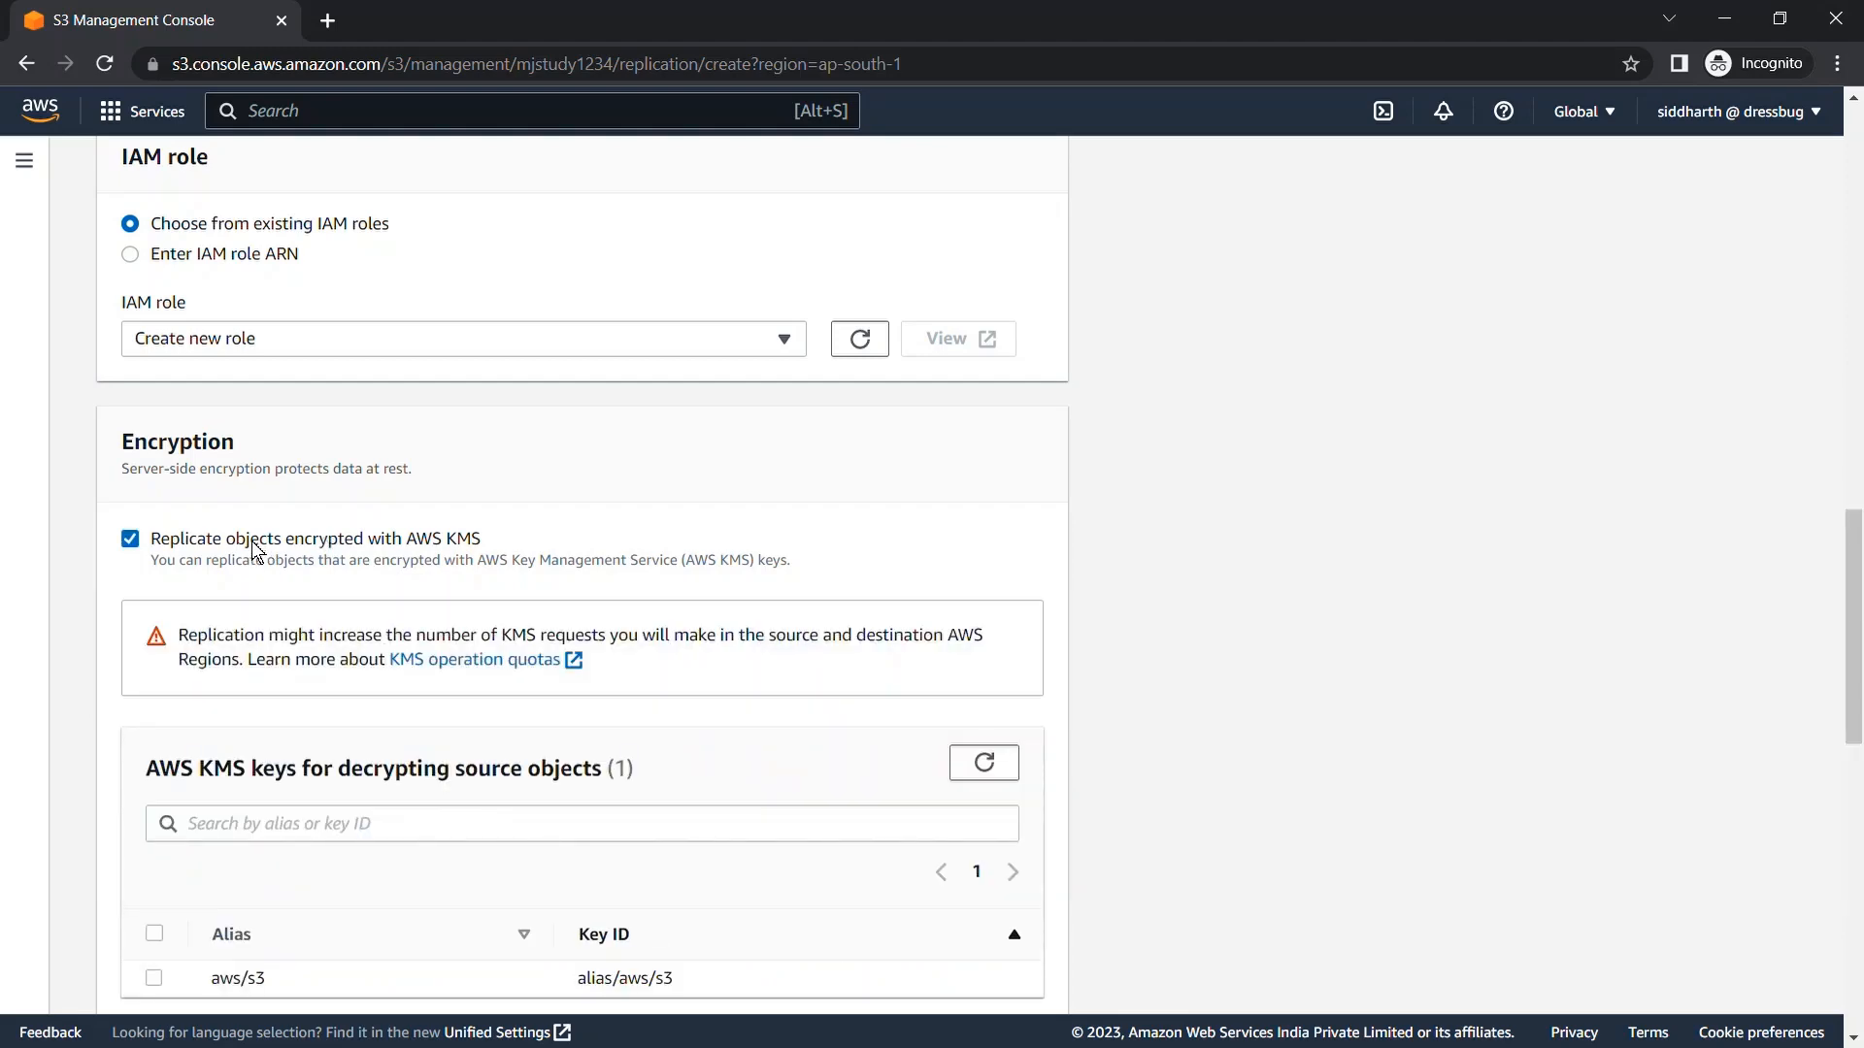
pyautogui.click(253, 539)
# Review the destination storage classes available for the replicated objects and leave the storage class change off.
pyautogui.scroll(-1, 393, 610)
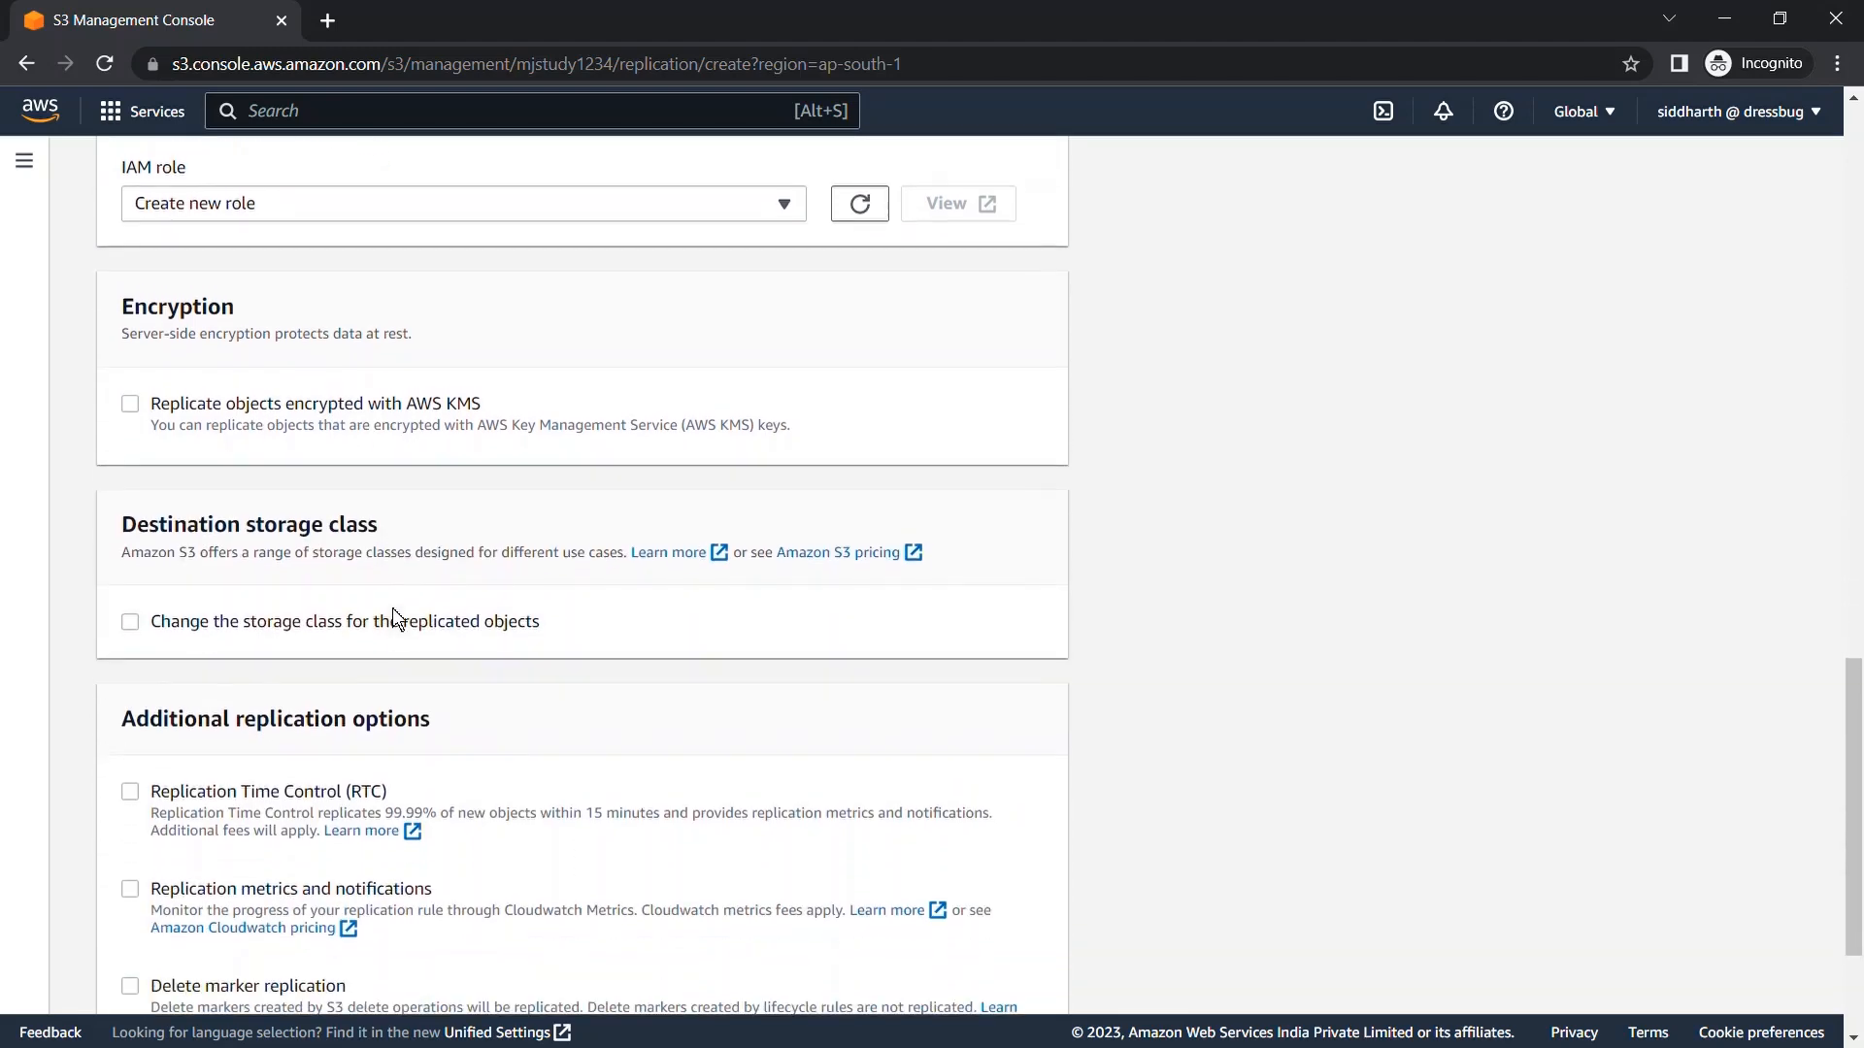
pyautogui.scroll(-1, 392, 615)
pyautogui.click(326, 542)
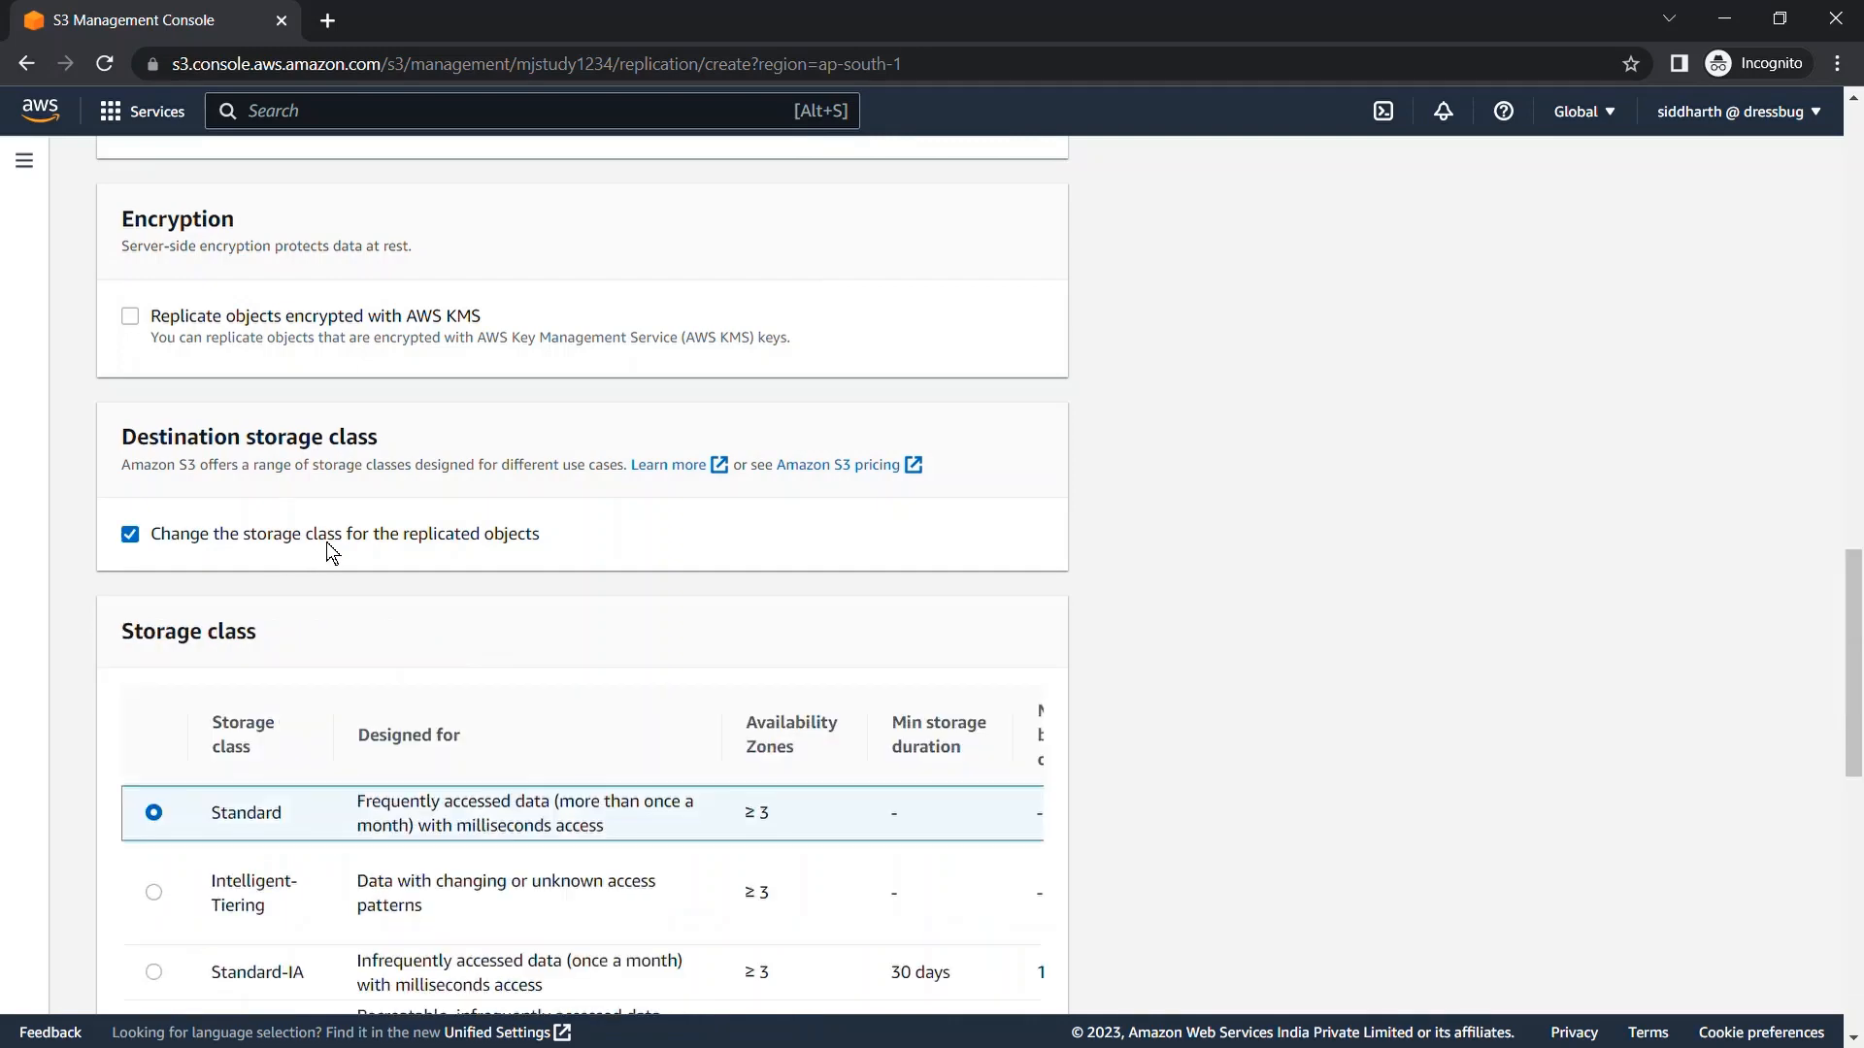
pyautogui.scroll(-5, 361, 661)
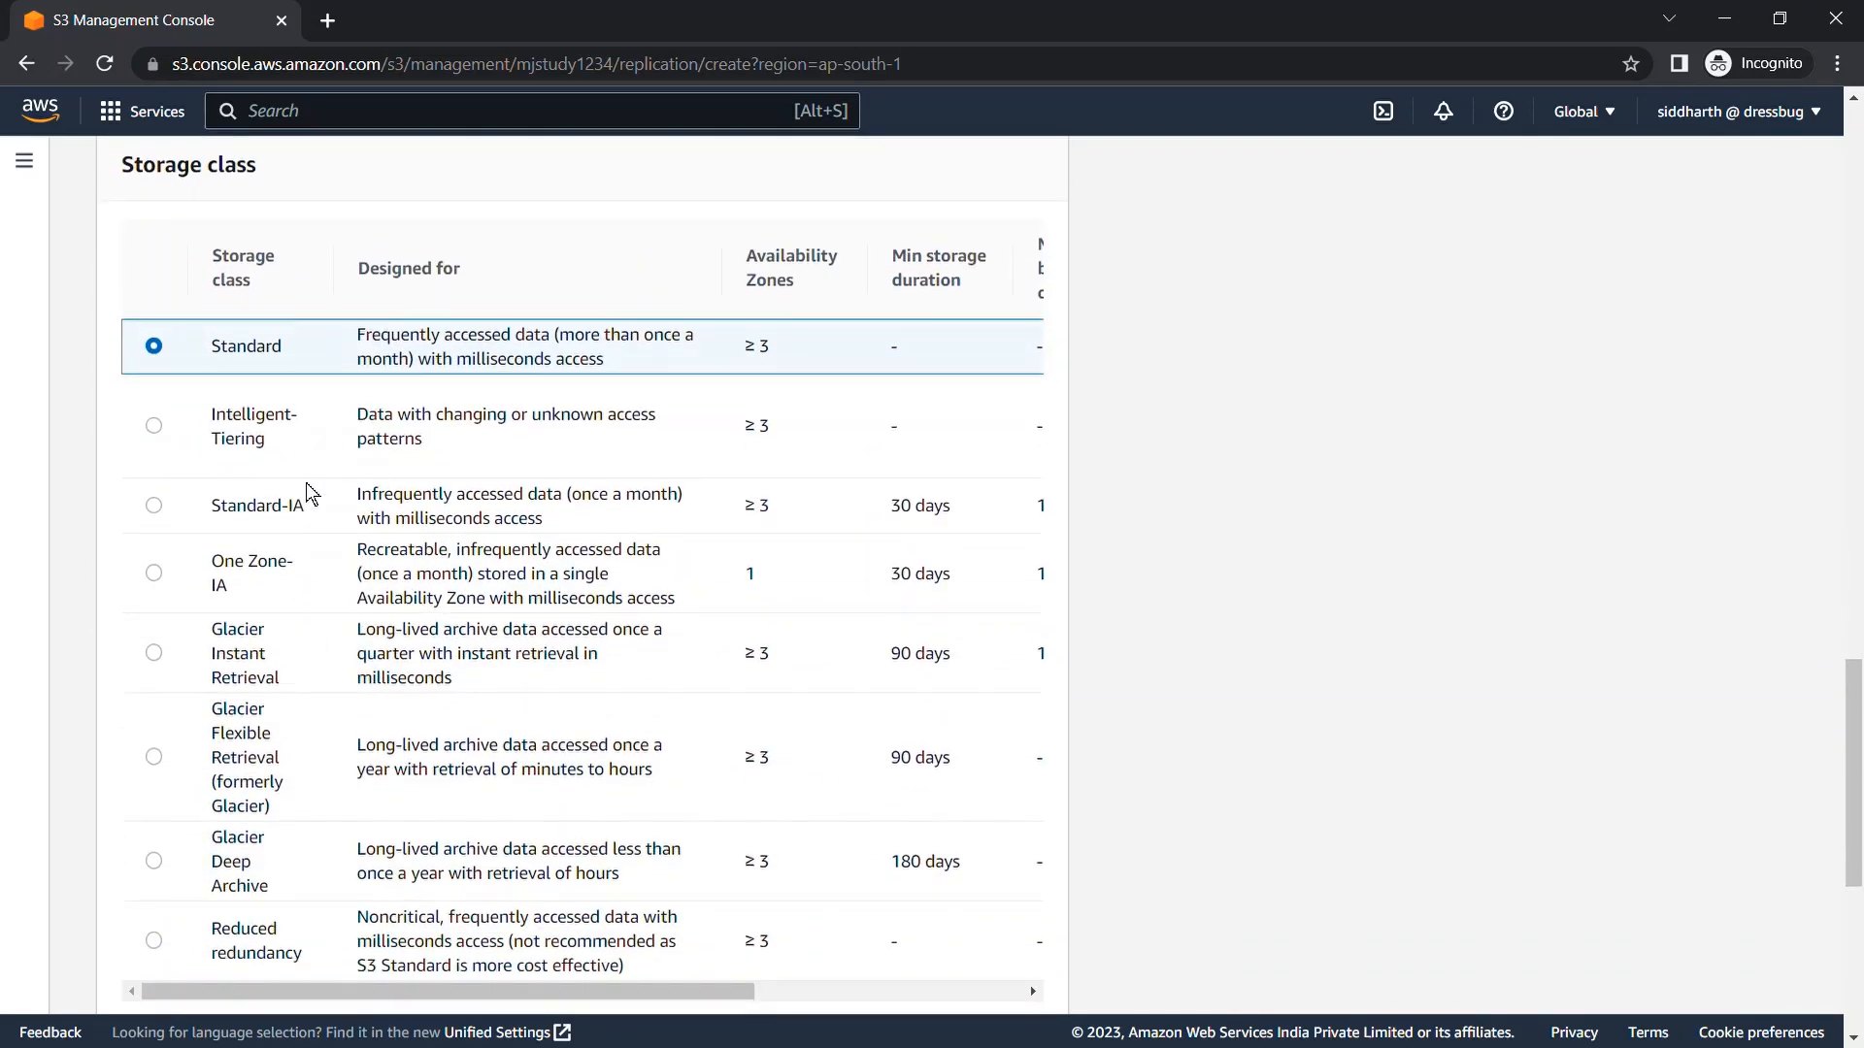
pyautogui.scroll(-5, 351, 618)
pyautogui.scroll(5, 354, 617)
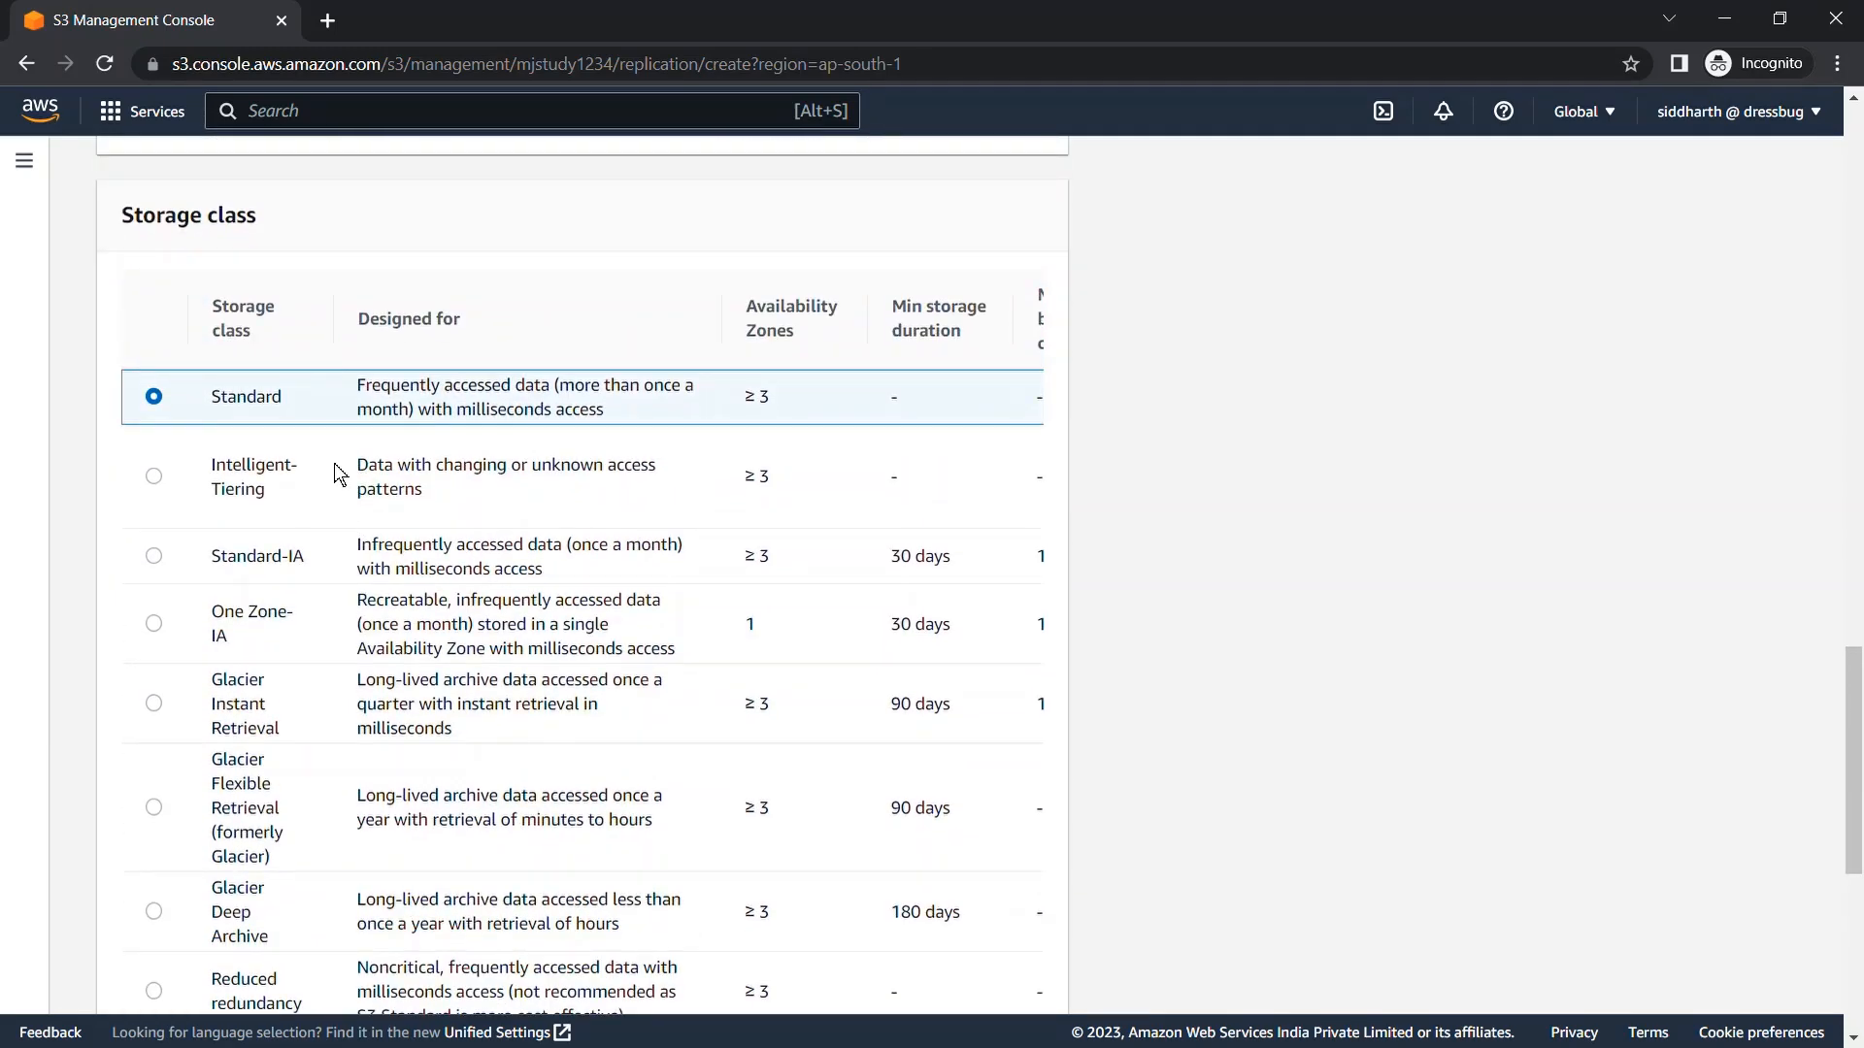
pyautogui.scroll(3, 340, 417)
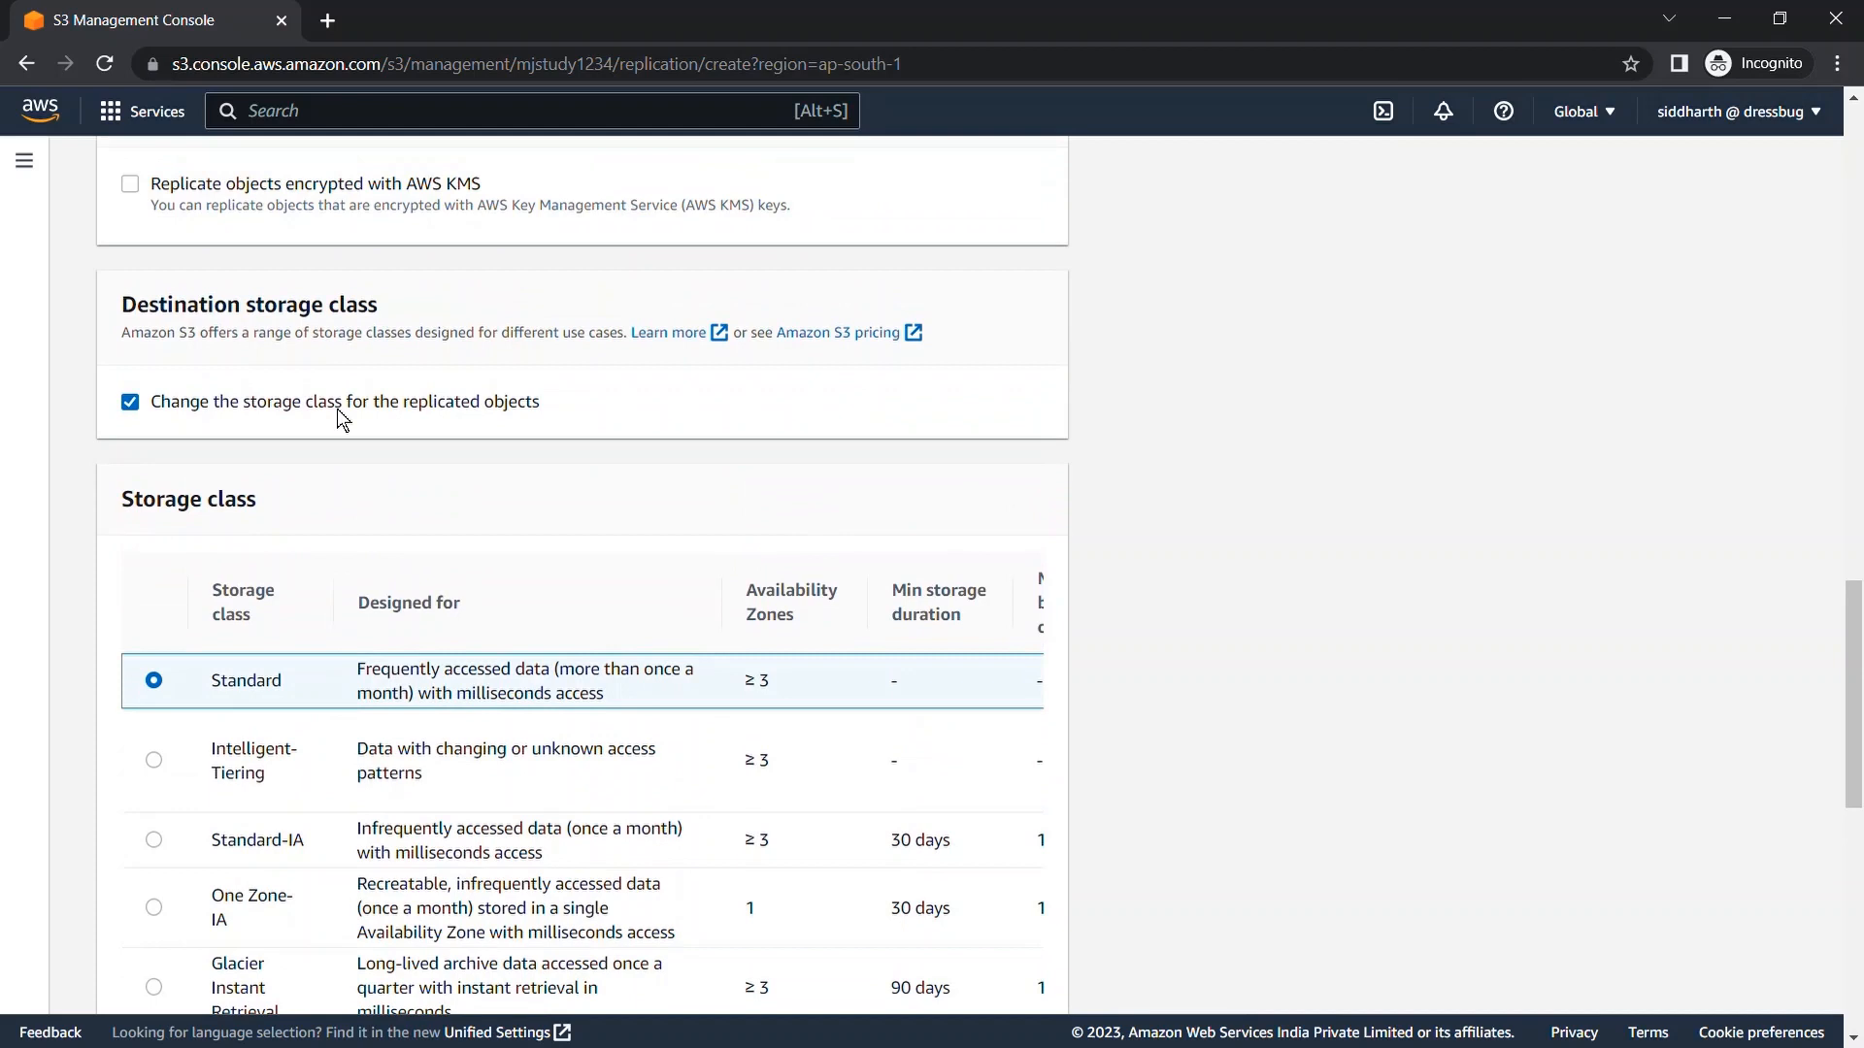
pyautogui.click(251, 406)
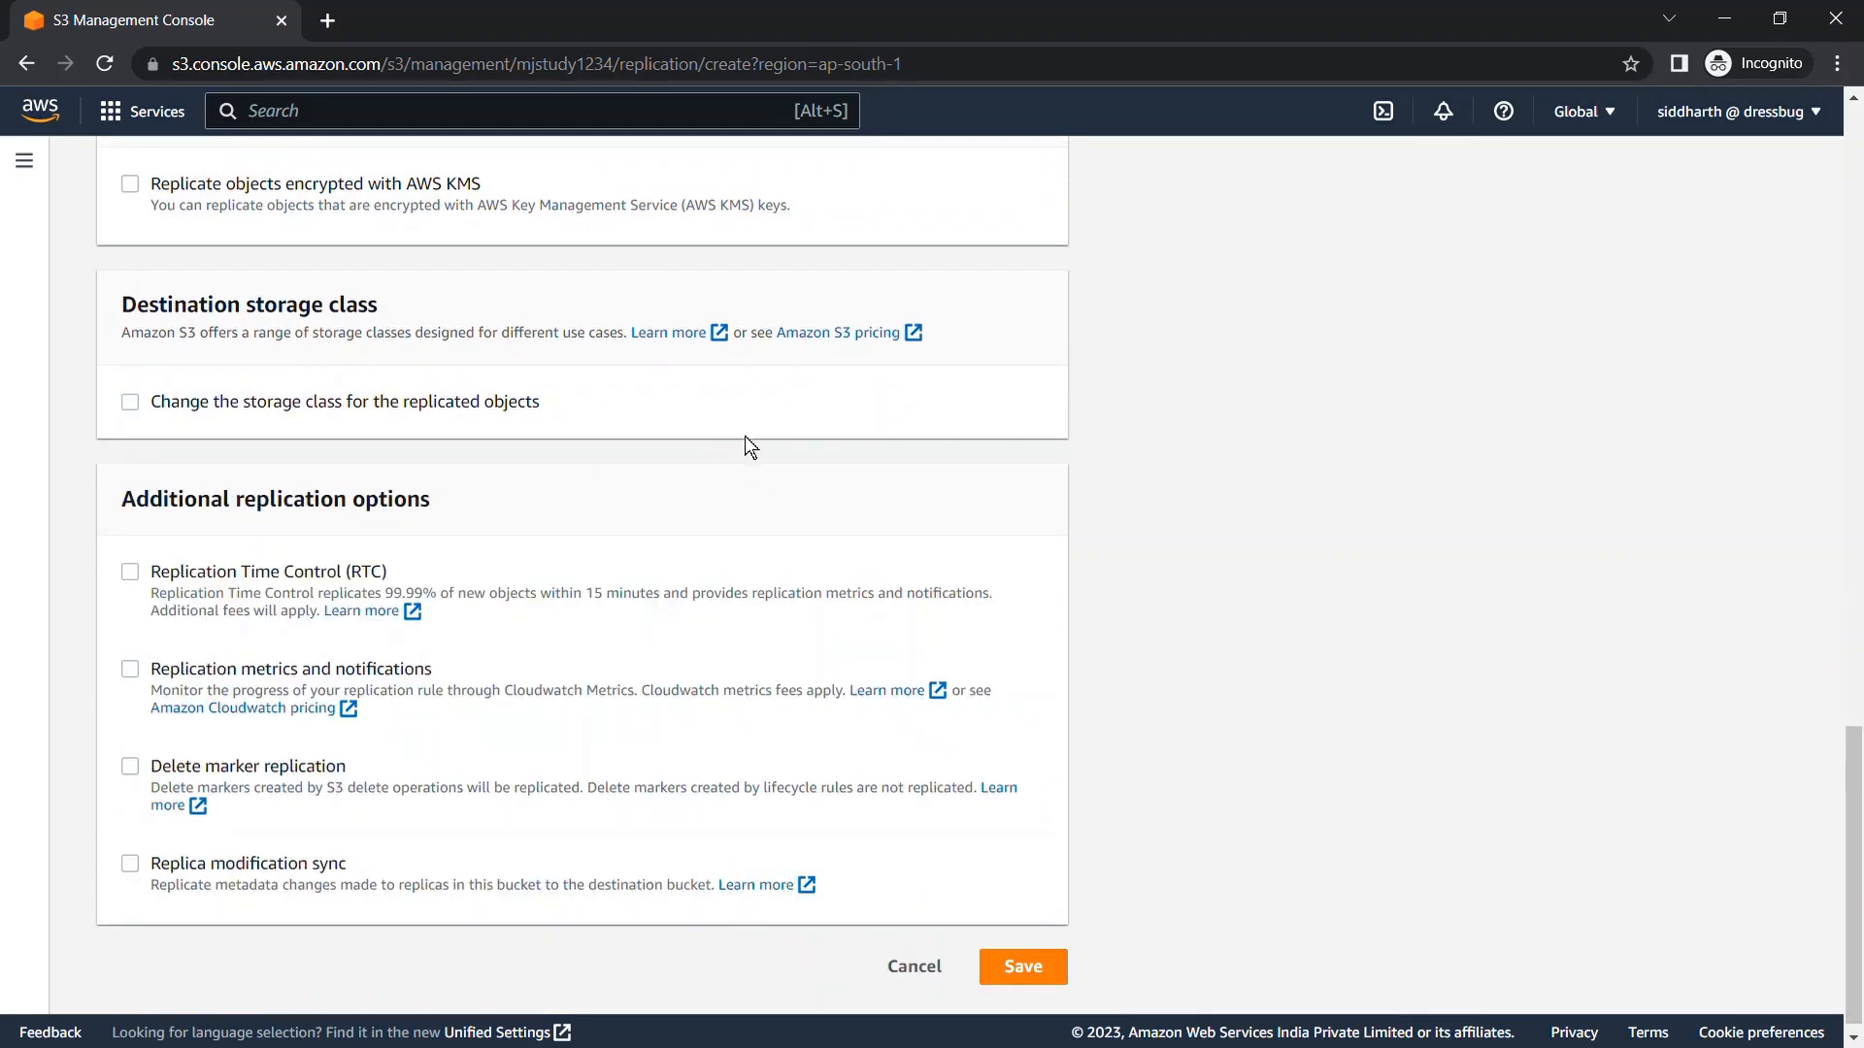
# Save the replication rule without additional replication options and submit it with existing objects not replicated.
pyautogui.scroll(-1, 744, 435)
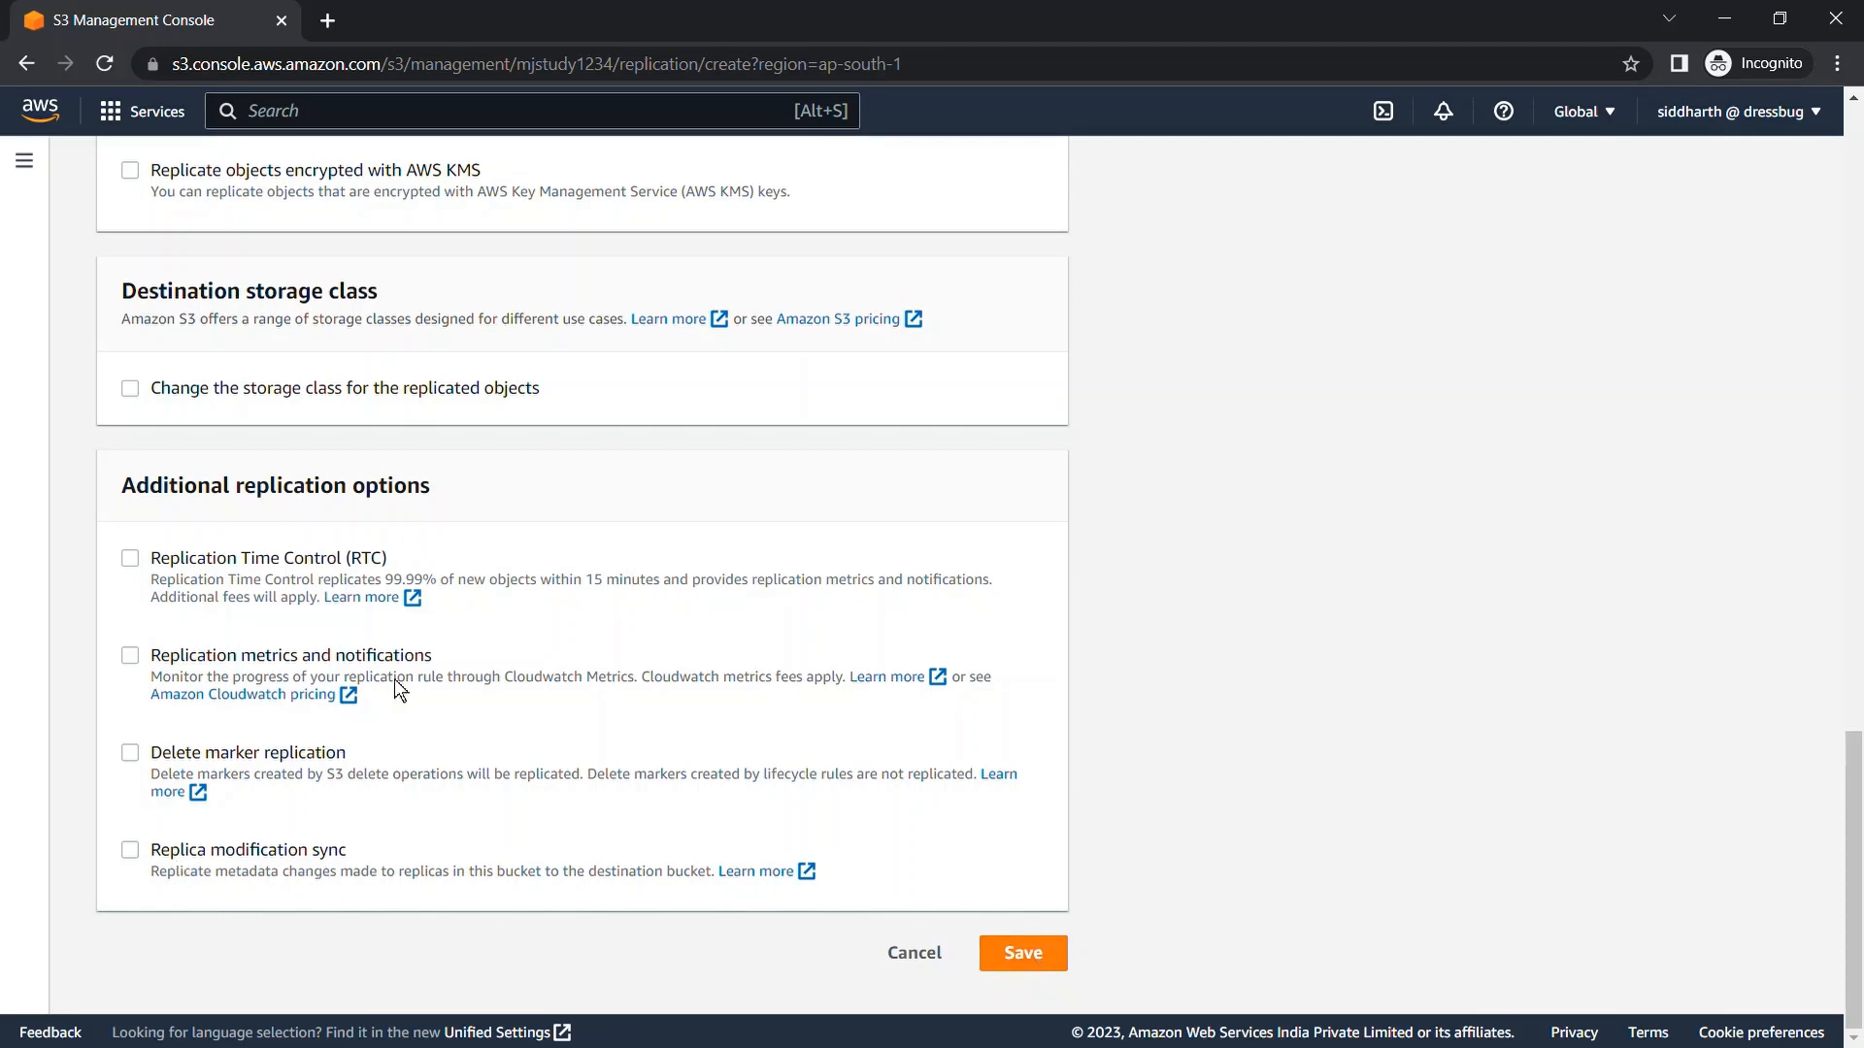
pyautogui.click(1054, 954)
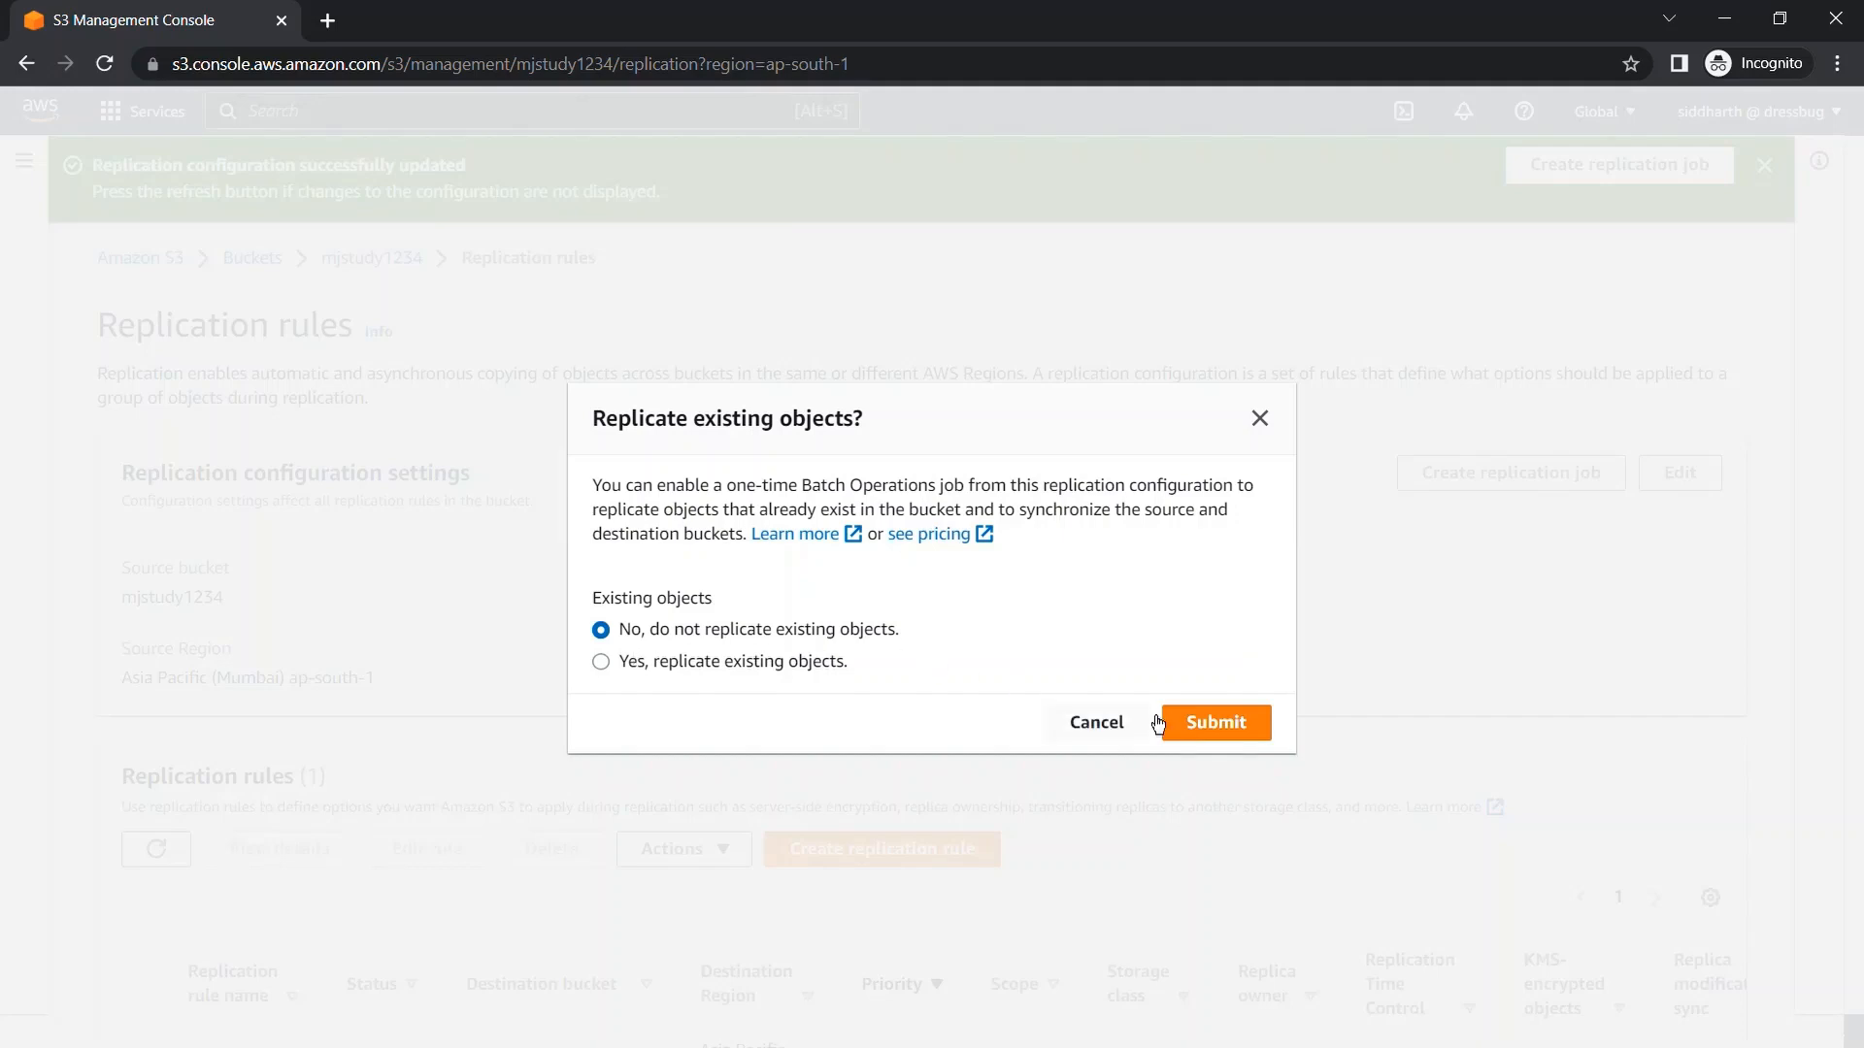
pyautogui.click(1237, 730)
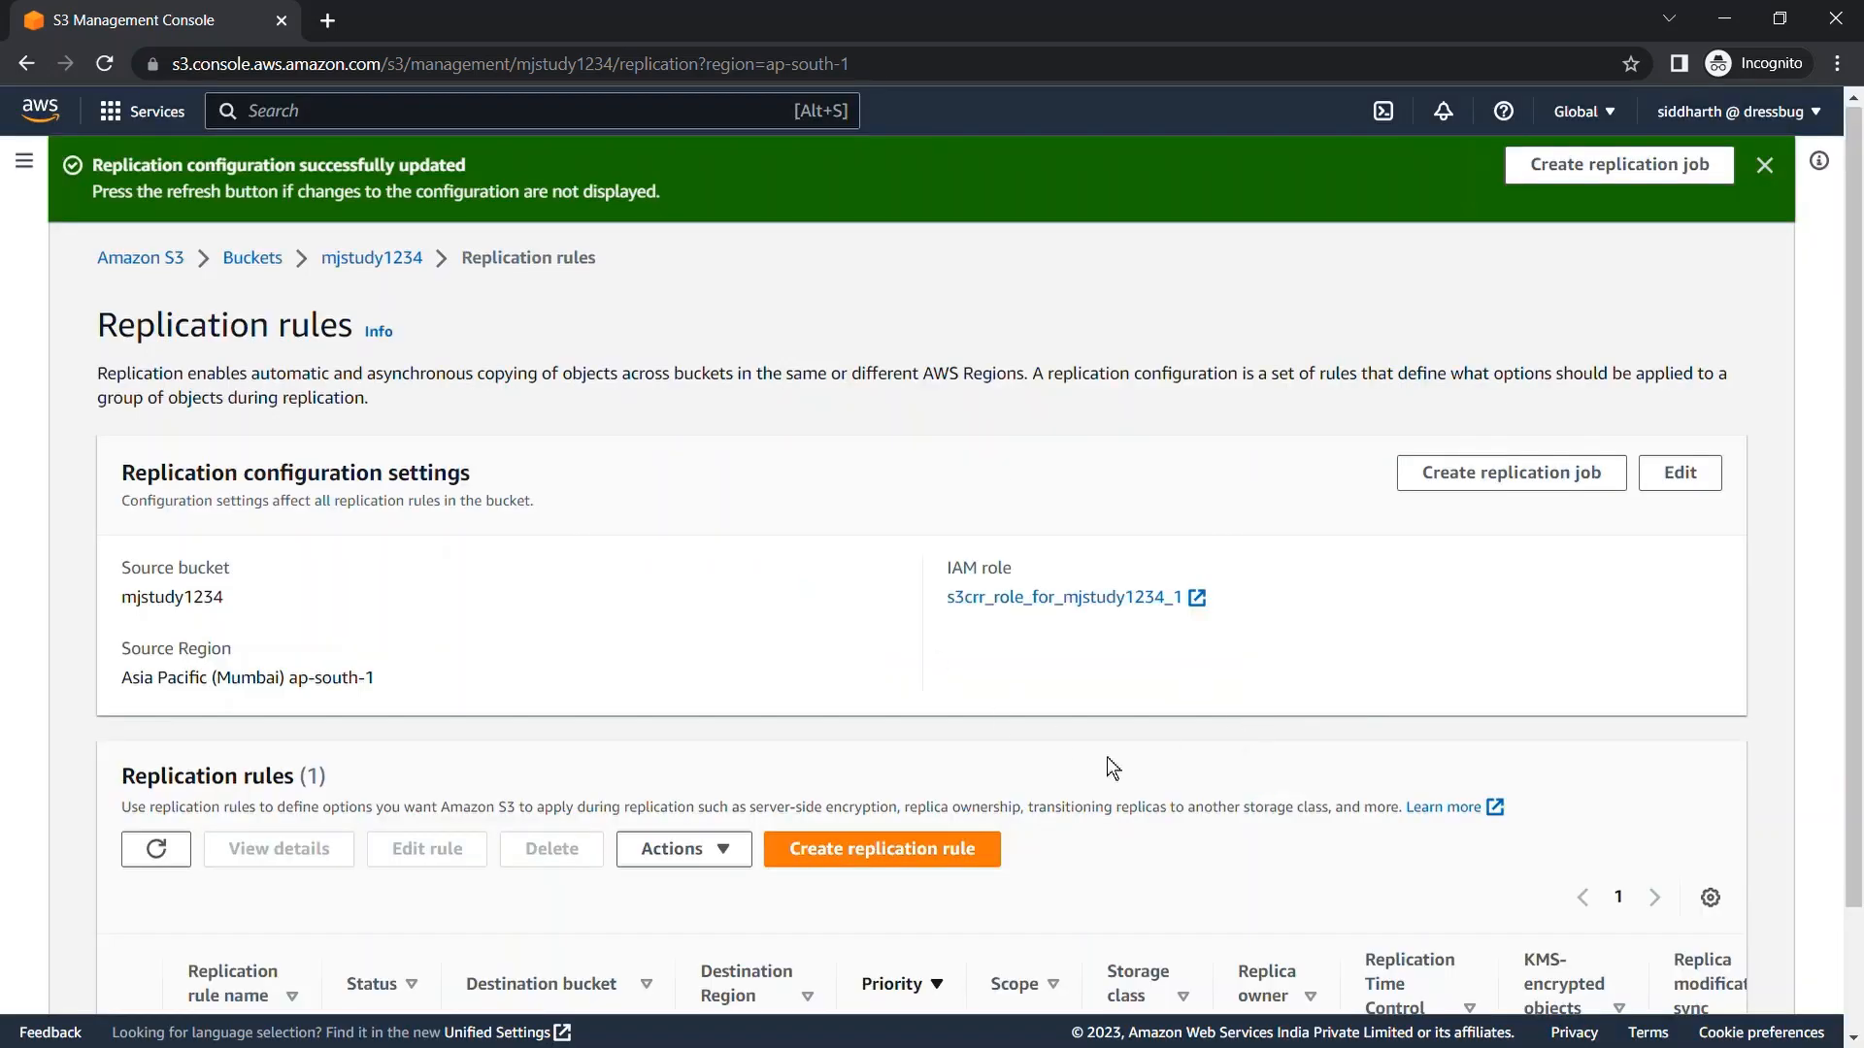
# Refresh the replication rules list and examine all columns of the mjstudy rule.
pyautogui.scroll(-2, 590, 648)
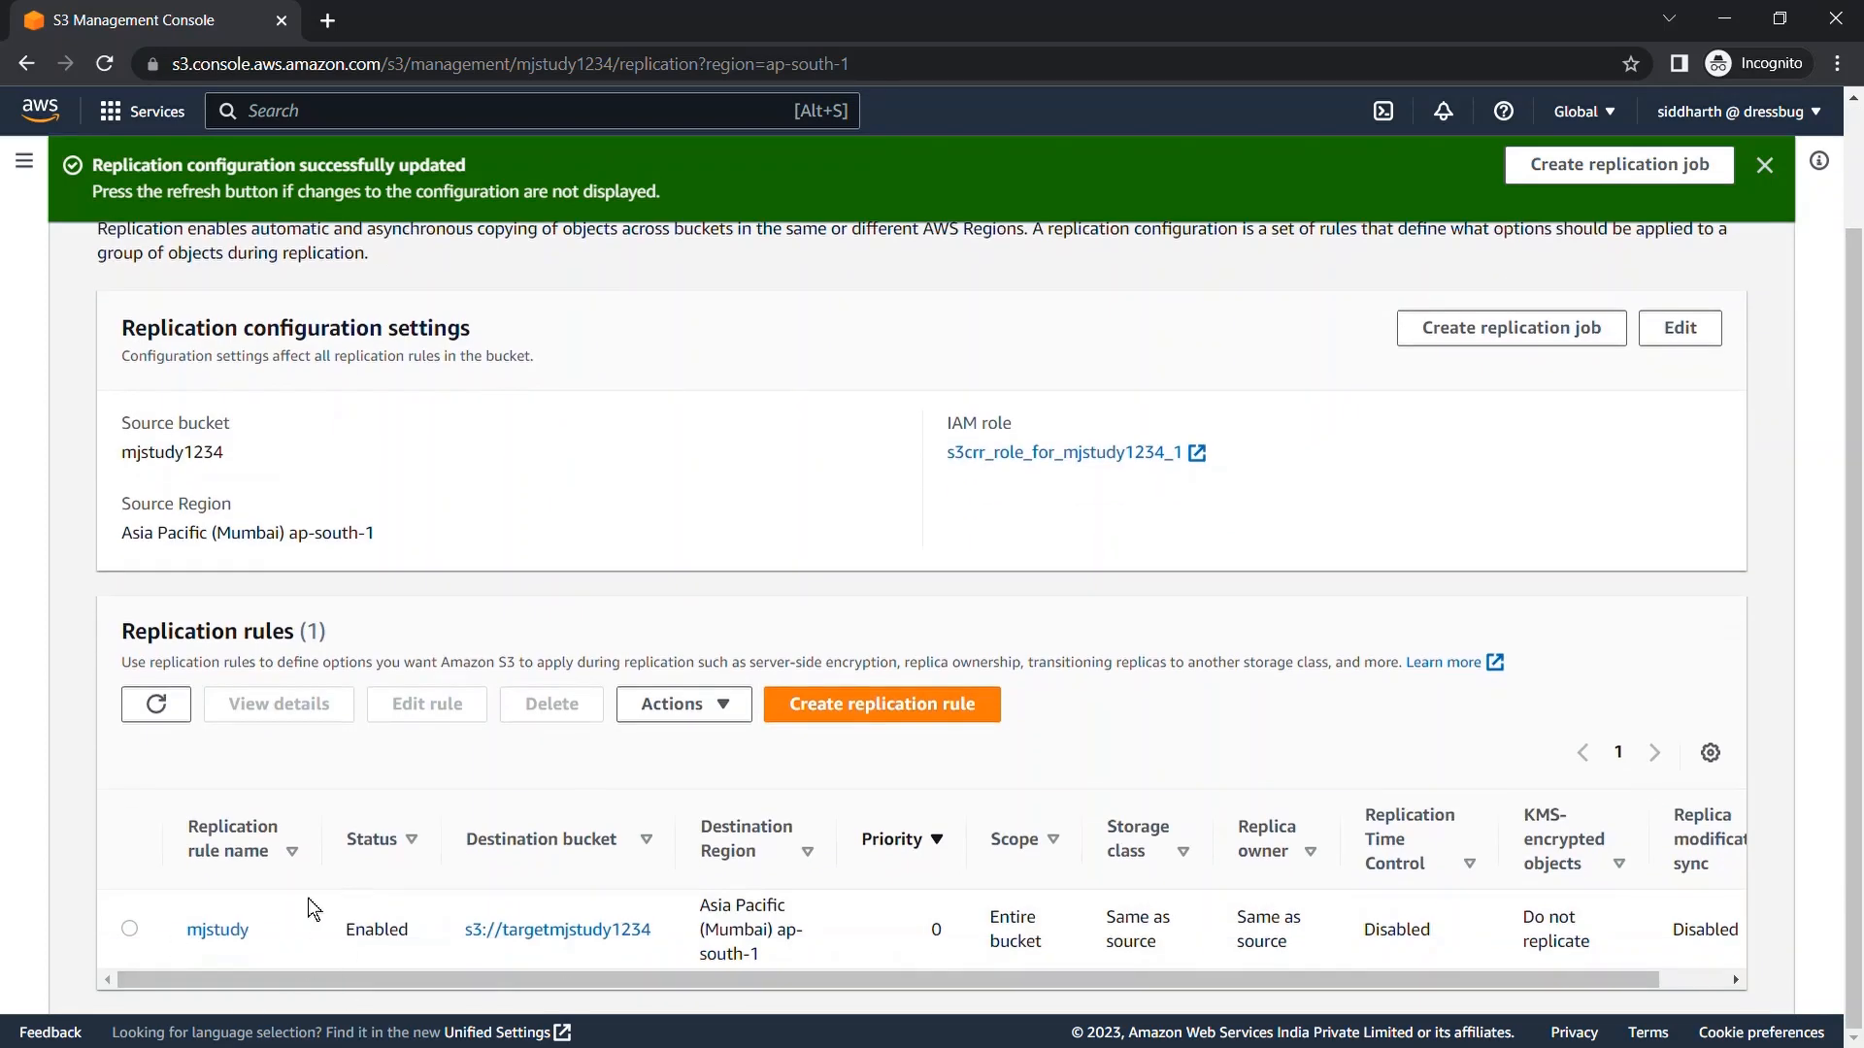
pyautogui.click(155, 704)
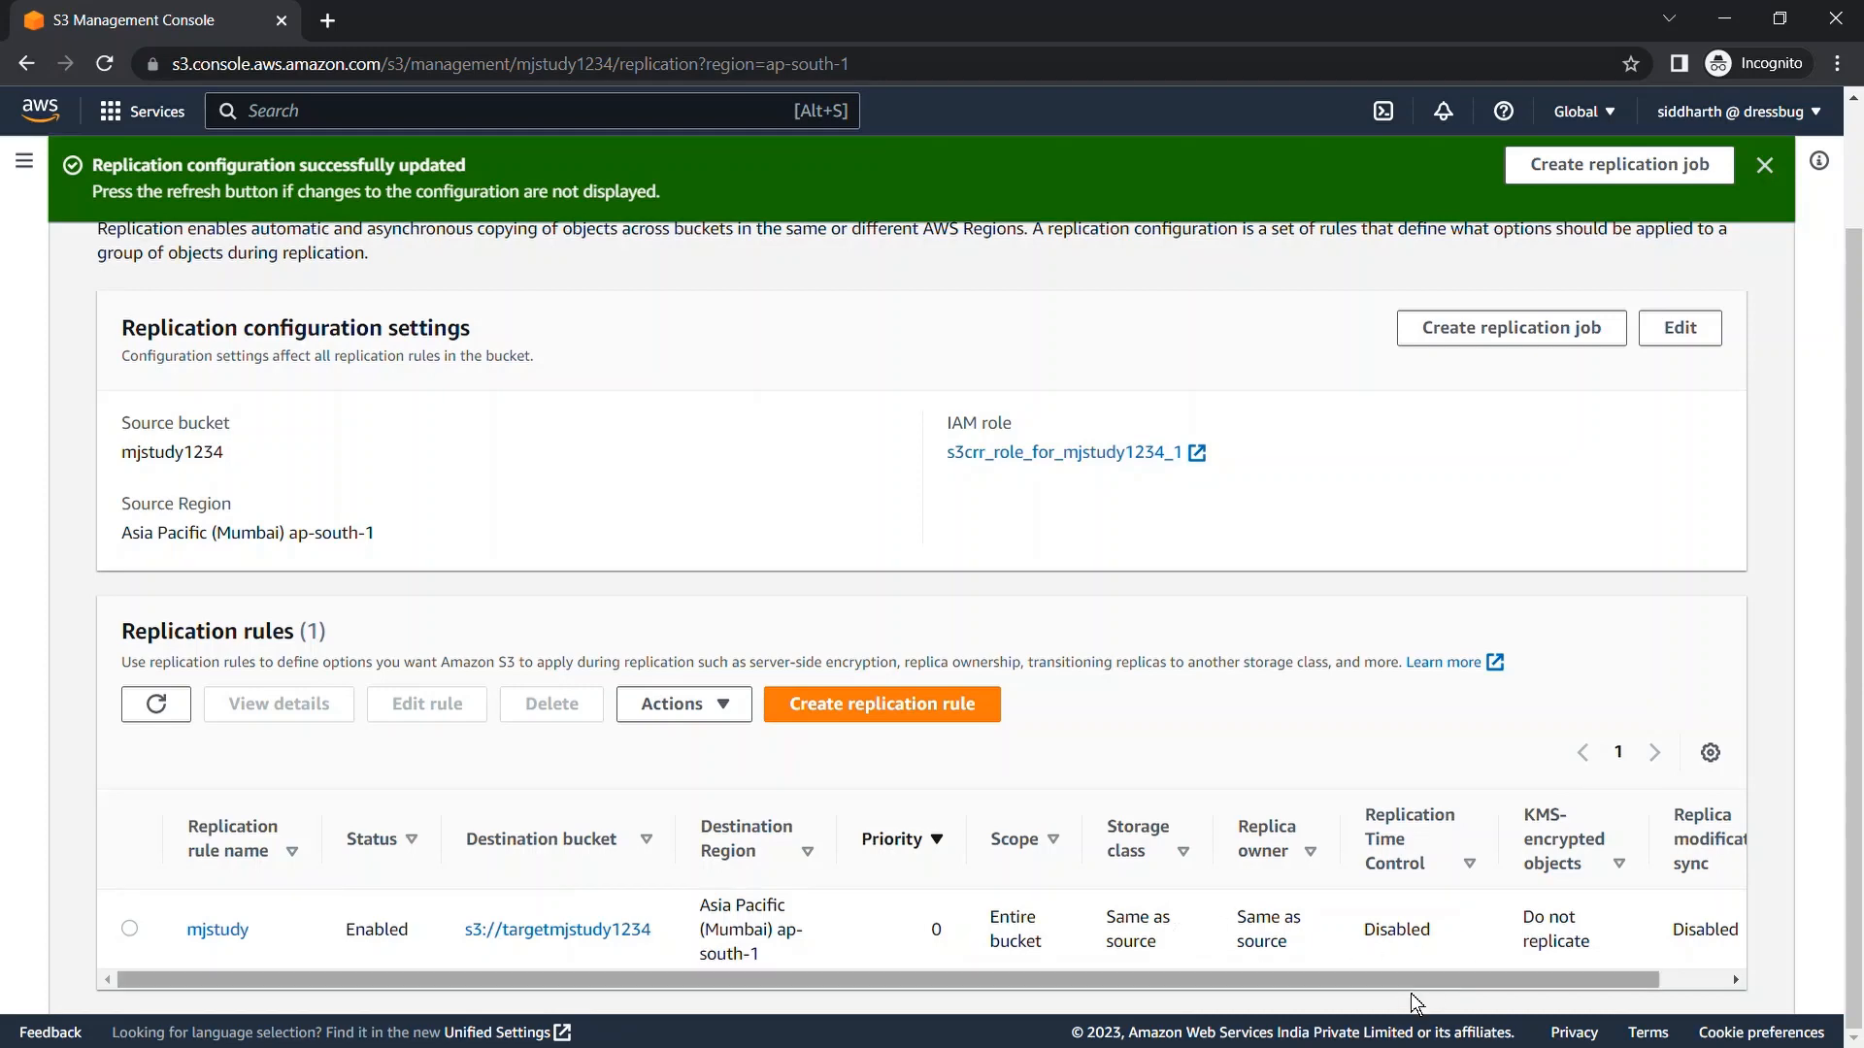
pyautogui.moveTo(1393, 988); pyautogui.dragTo(1681, 988)
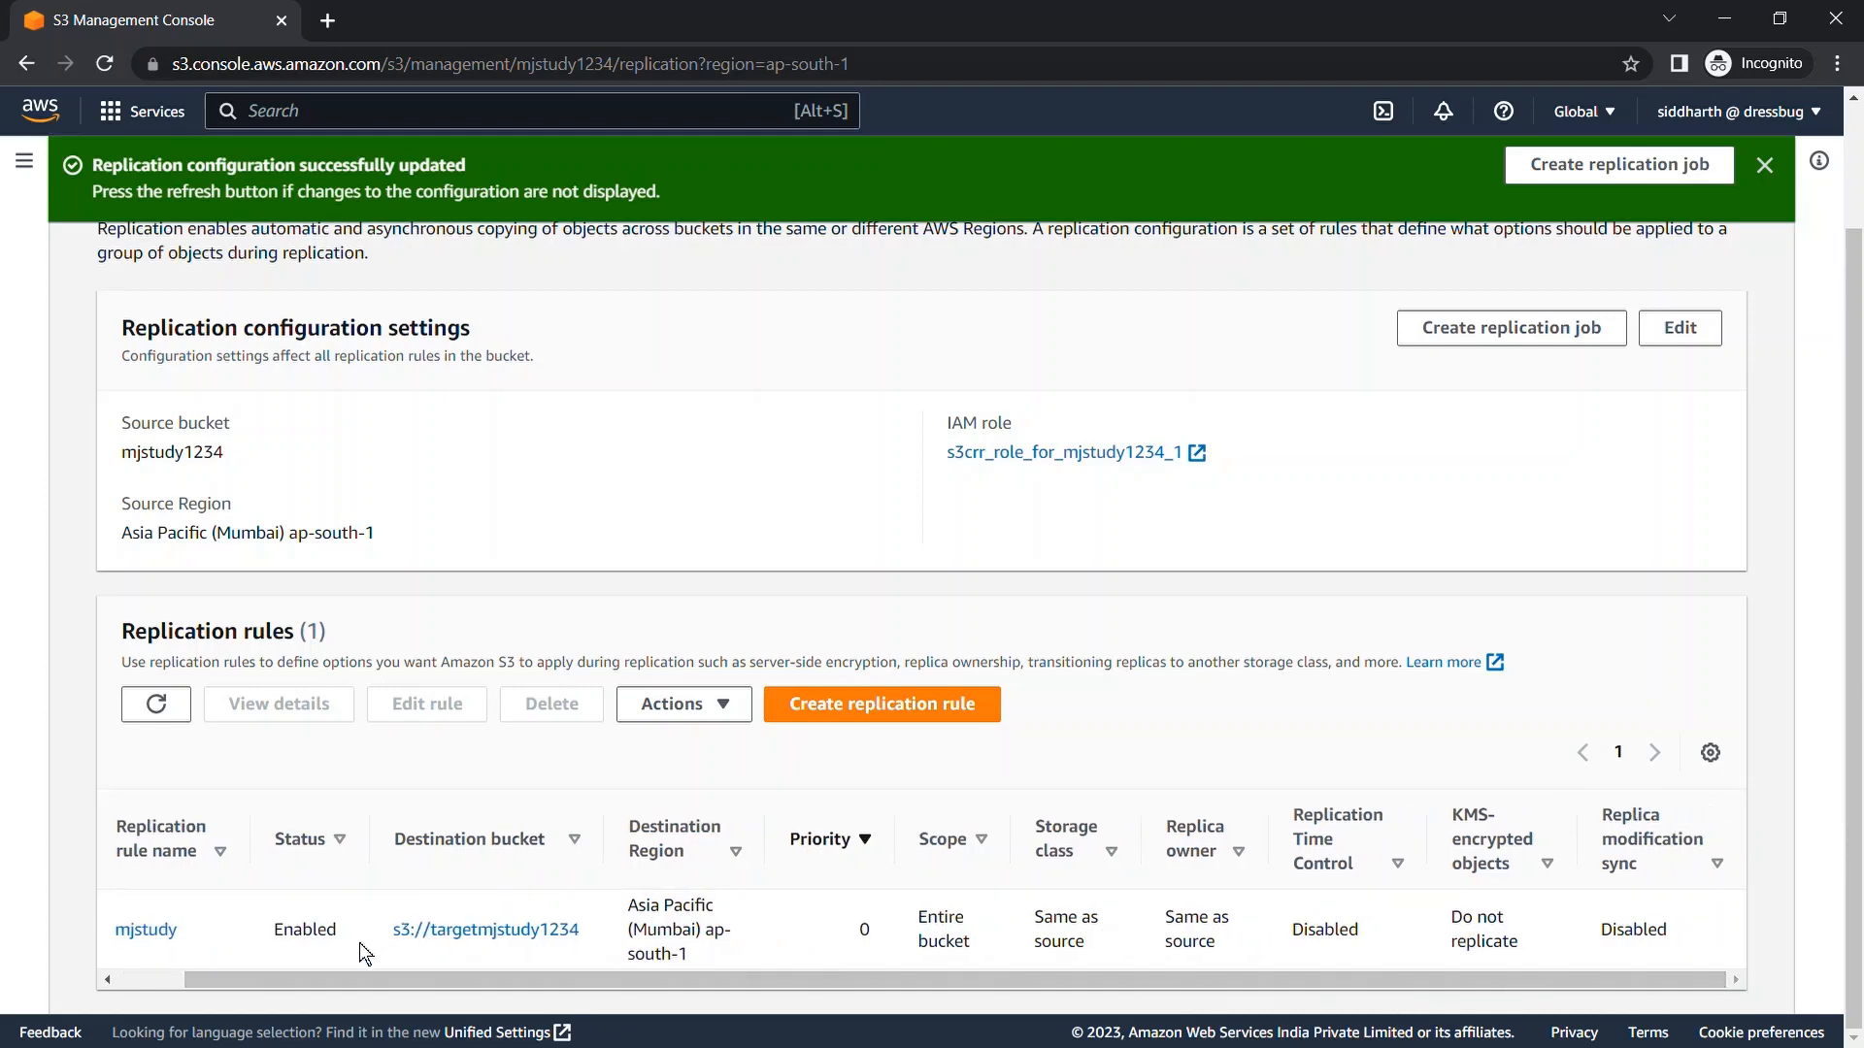
pyautogui.hscroll(-3, 340, 951)
# Open the mjstudy rule's details and review its summary, source, destination and available actions.
pyautogui.click(215, 930)
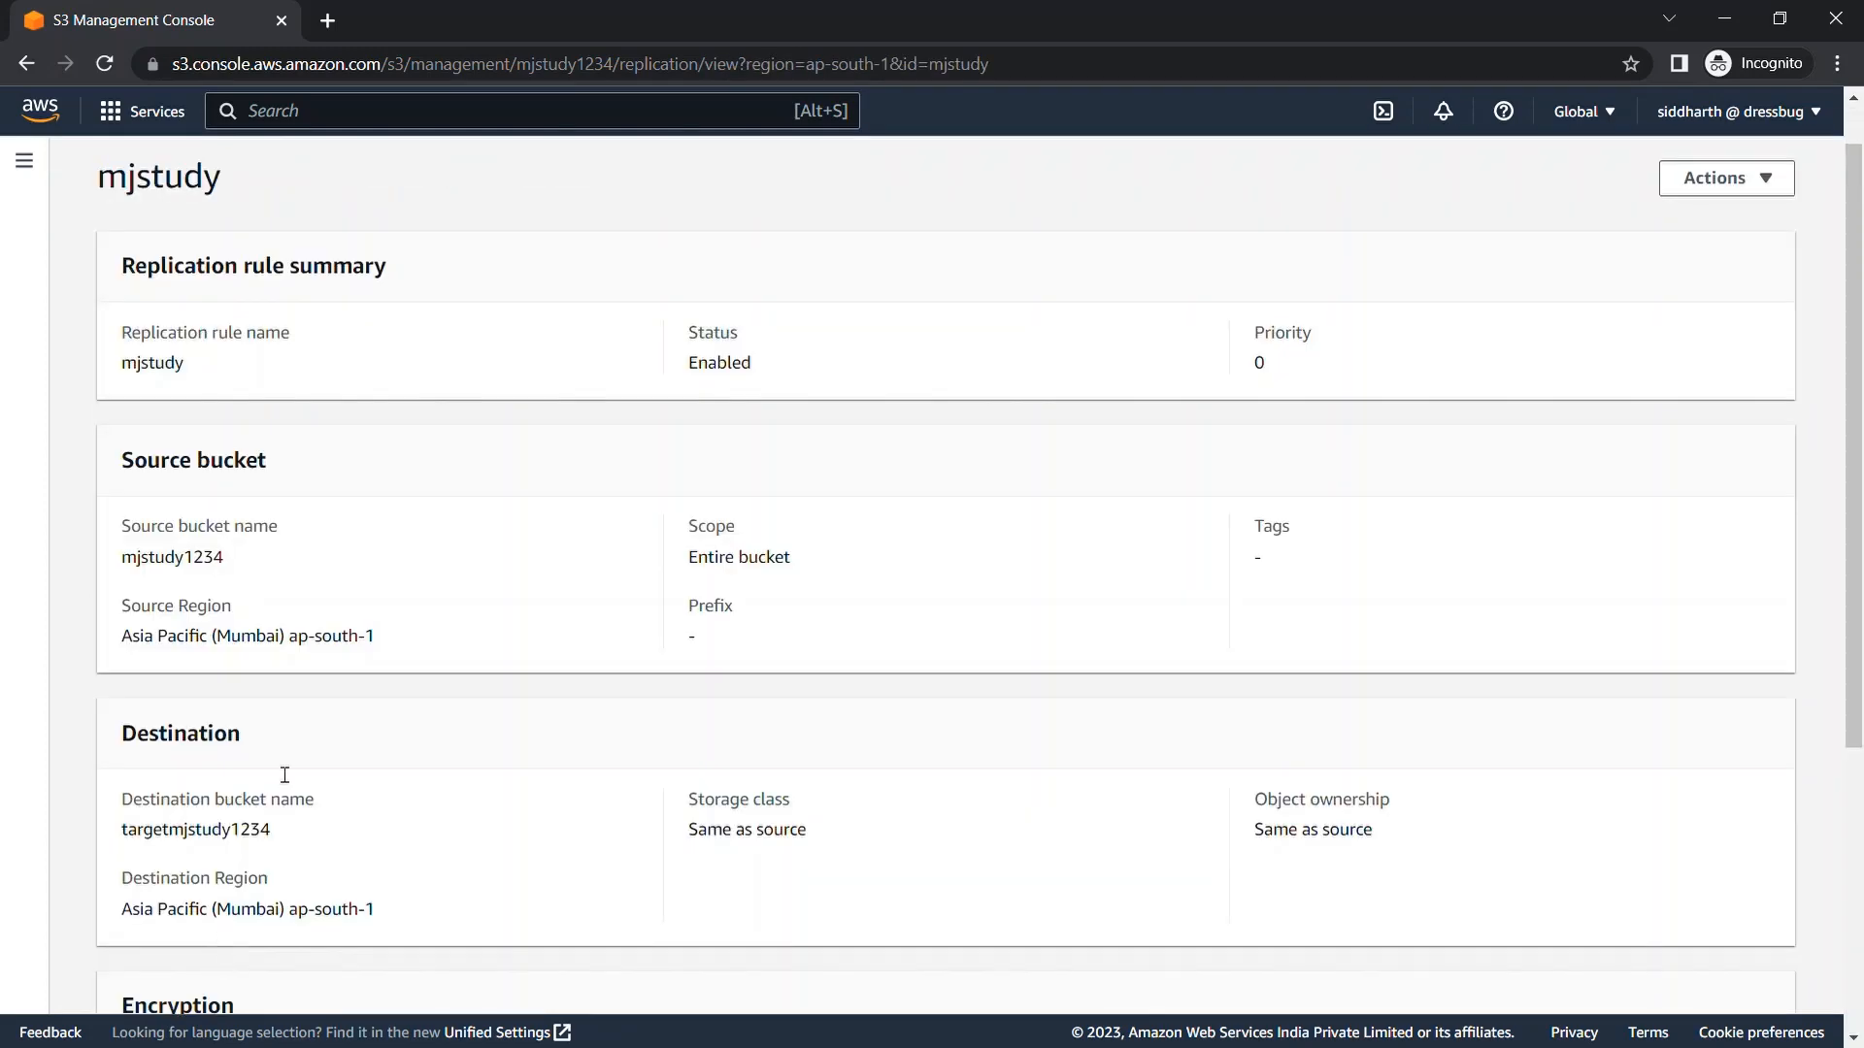
pyautogui.scroll(-5, 499, 781)
pyautogui.scroll(6, 579, 595)
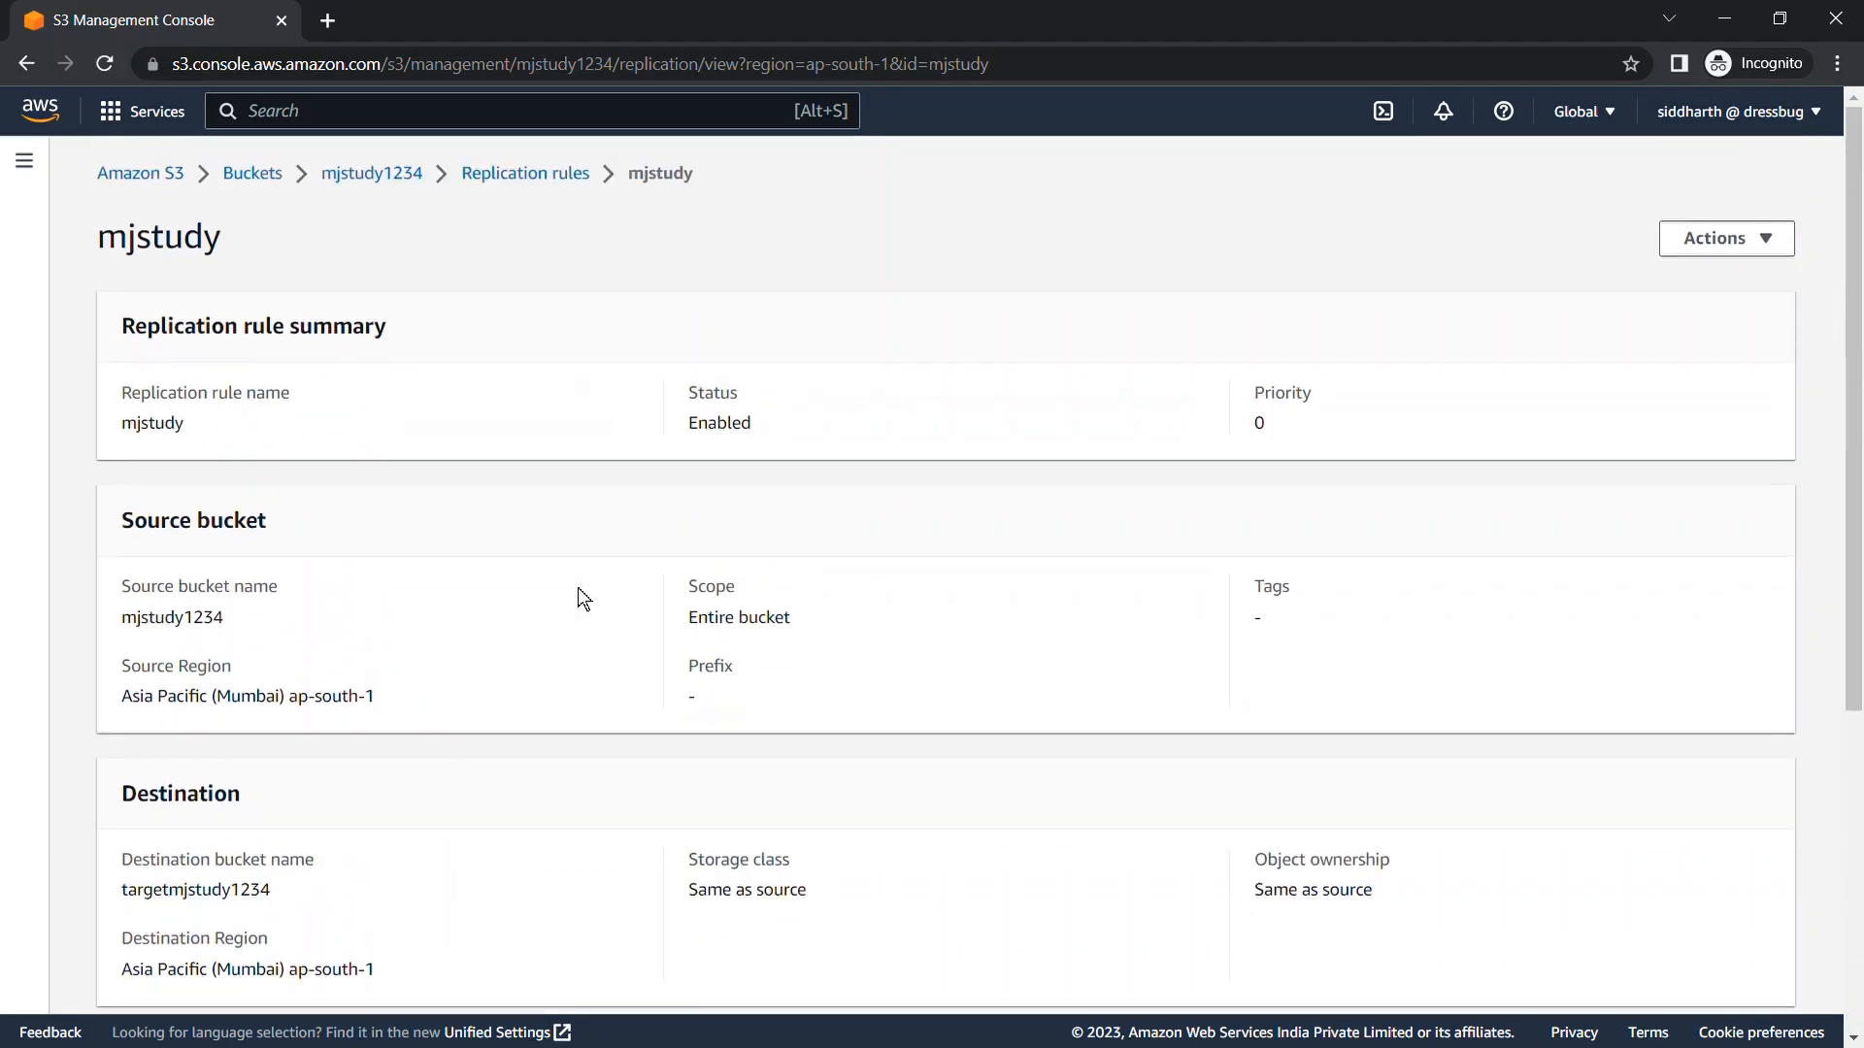
pyautogui.click(1759, 242)
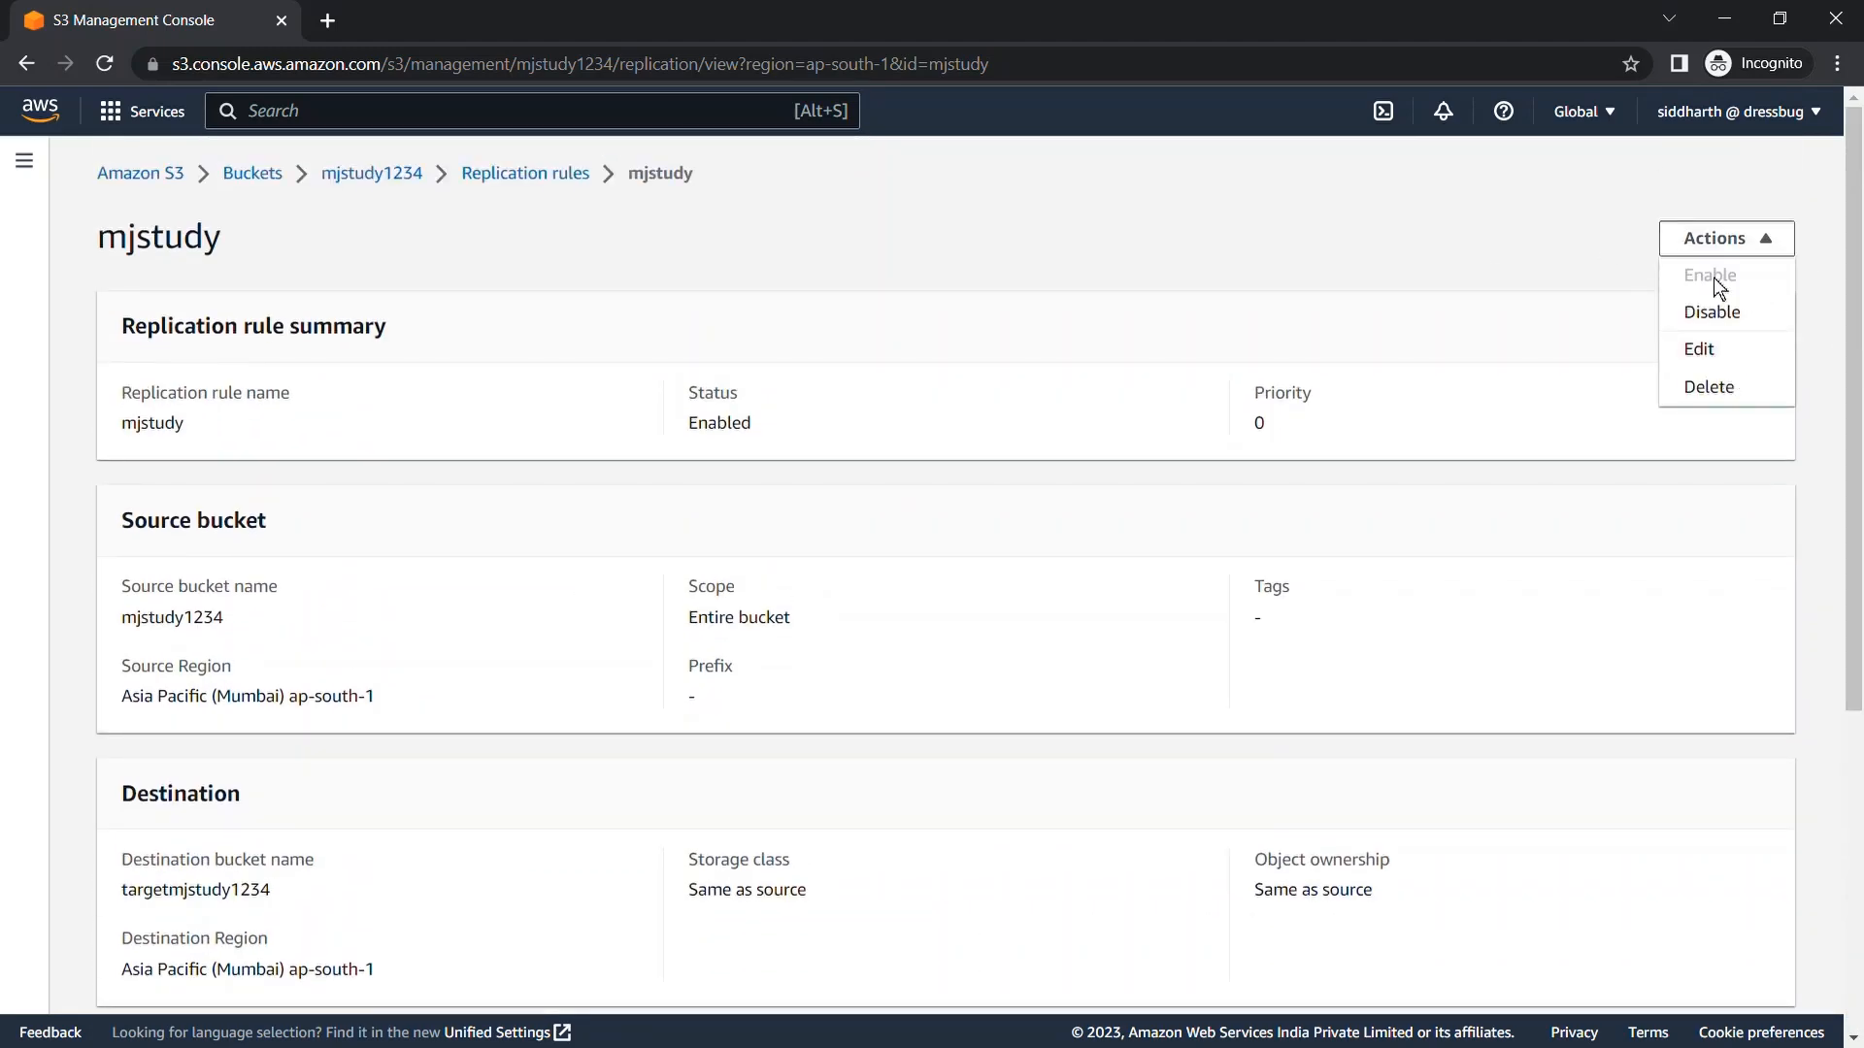
# Go back to the mjstudy1234 bucket, upload test.txt to it and refresh its object list.
pyautogui.click(476, 170)
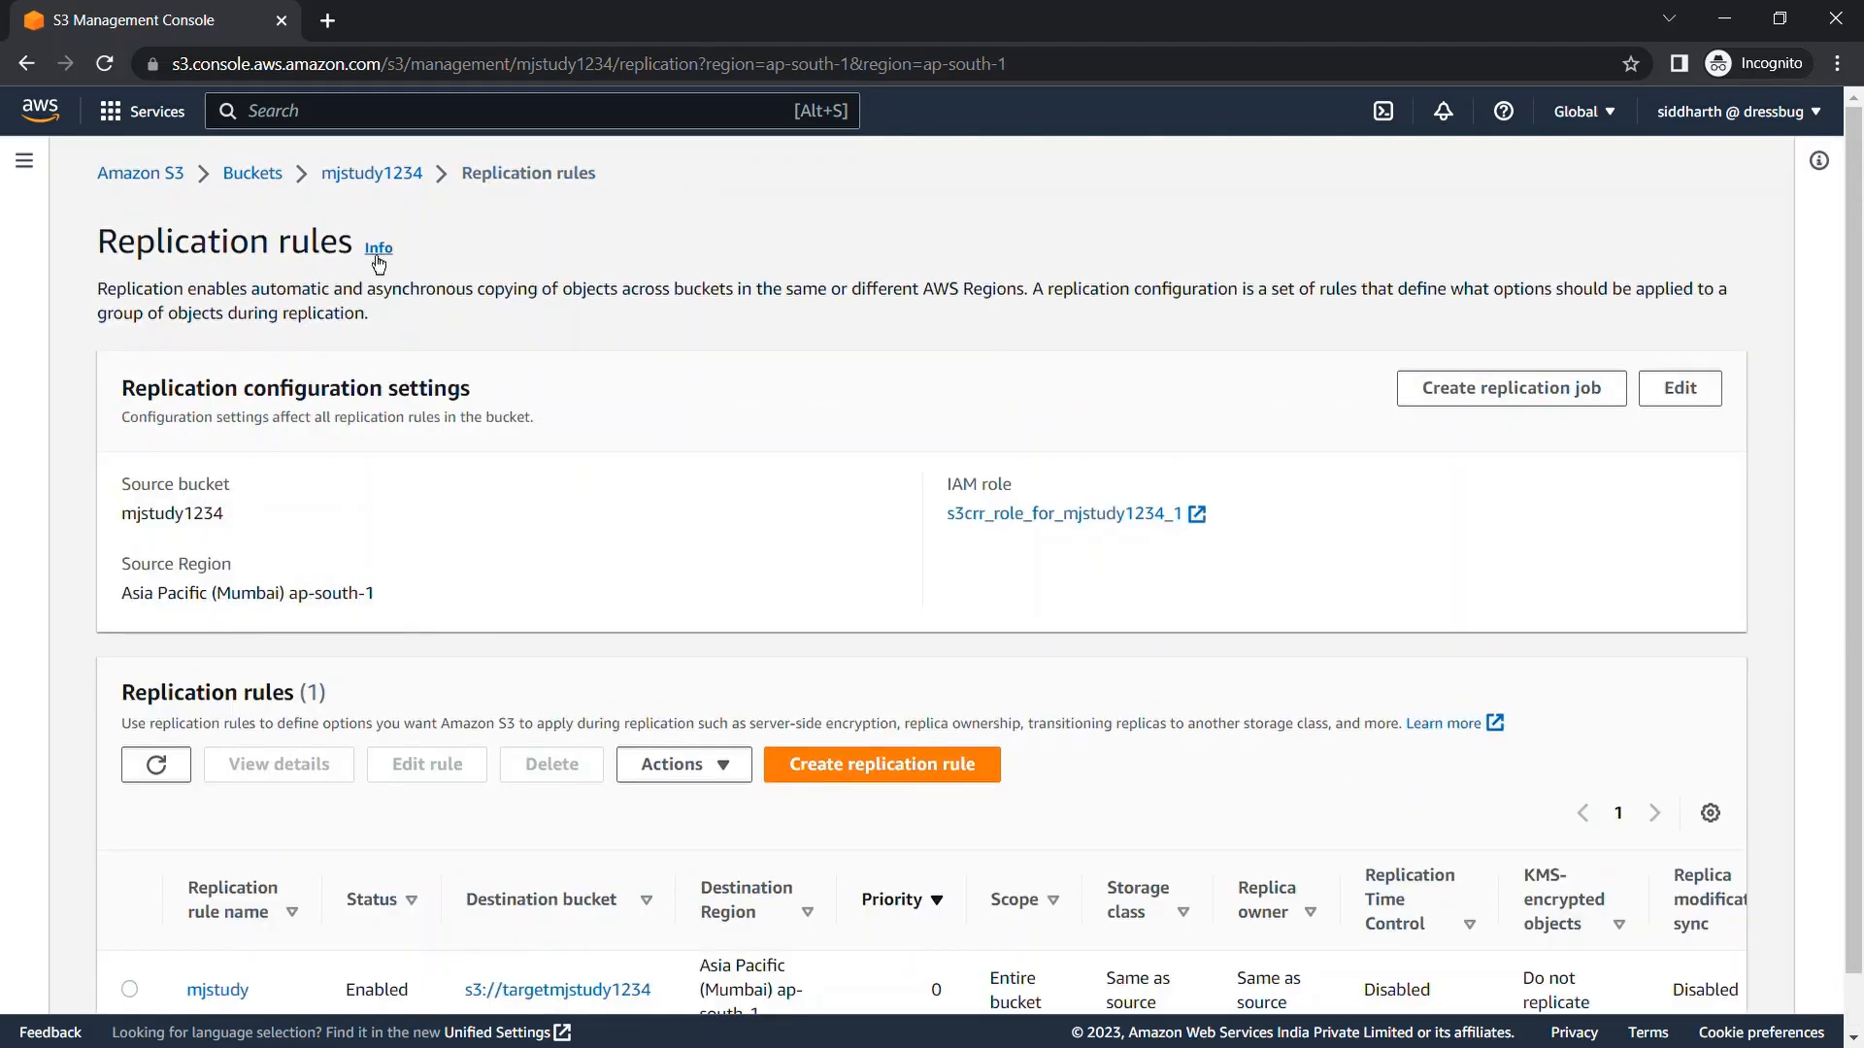
pyautogui.click(358, 172)
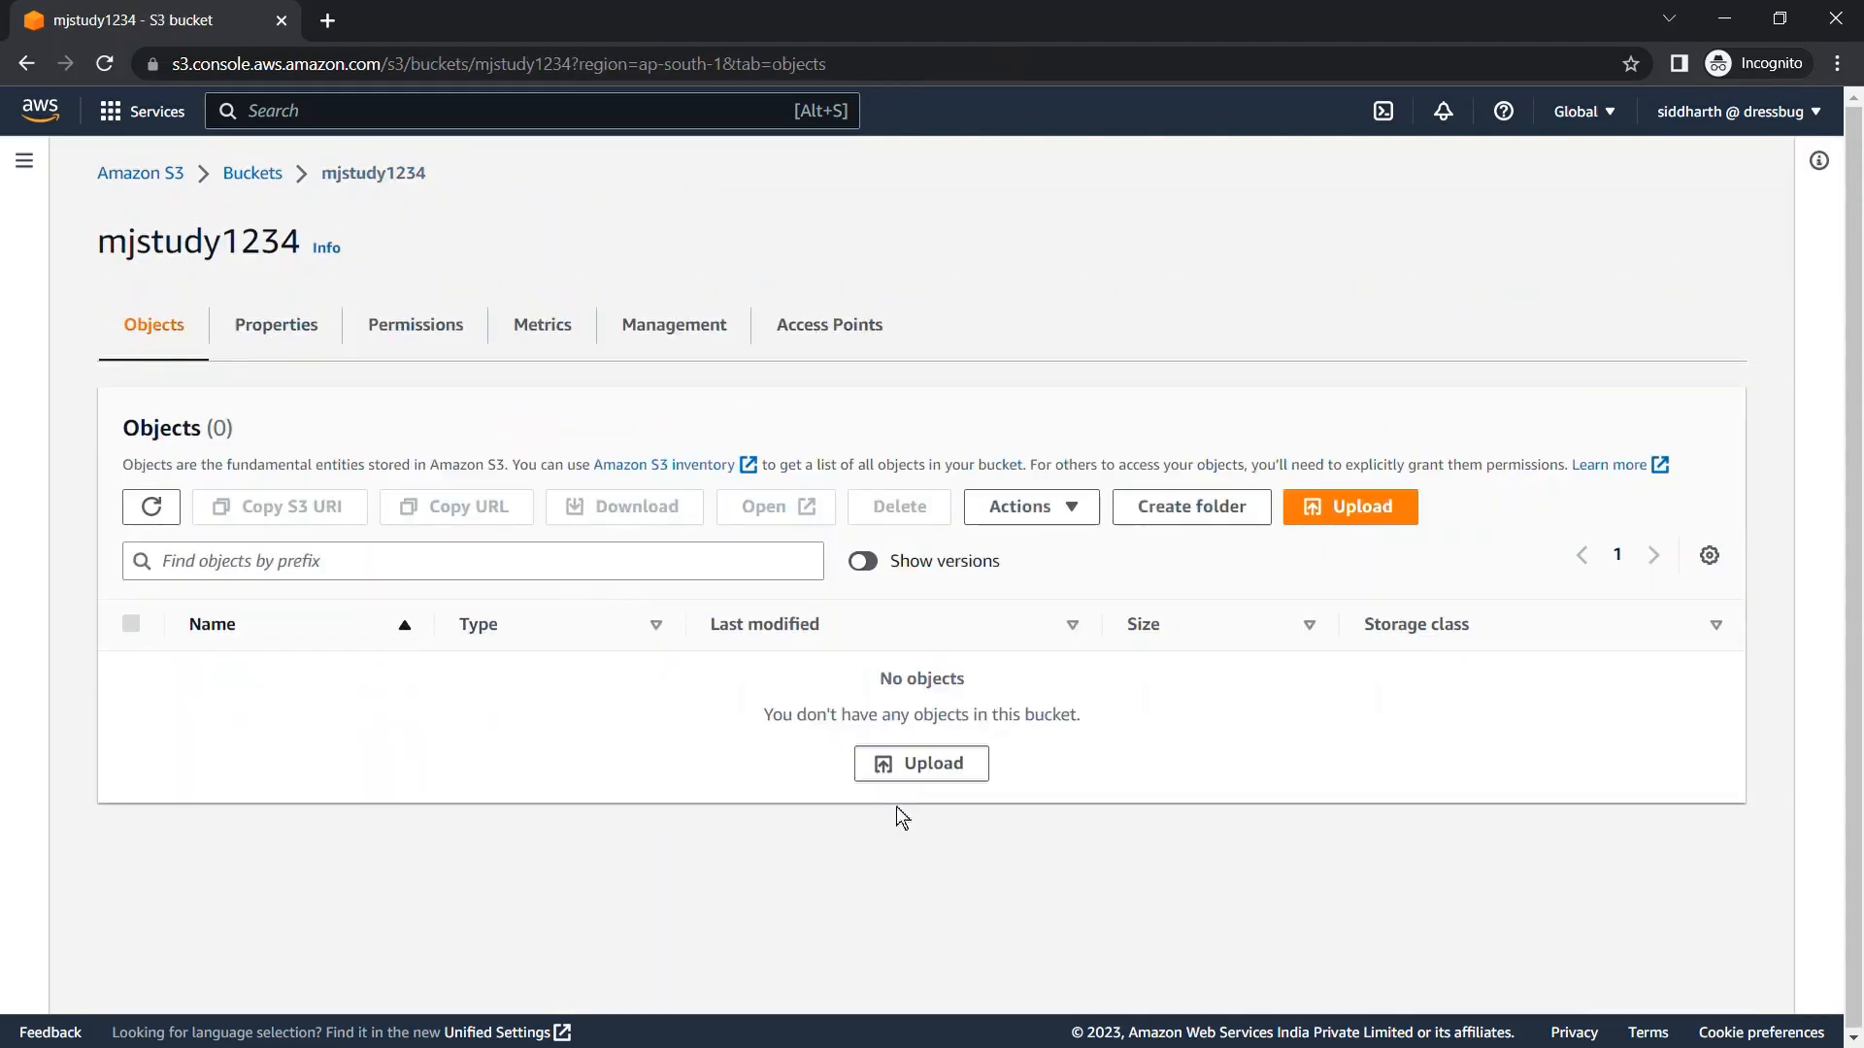
pyautogui.click(933, 774)
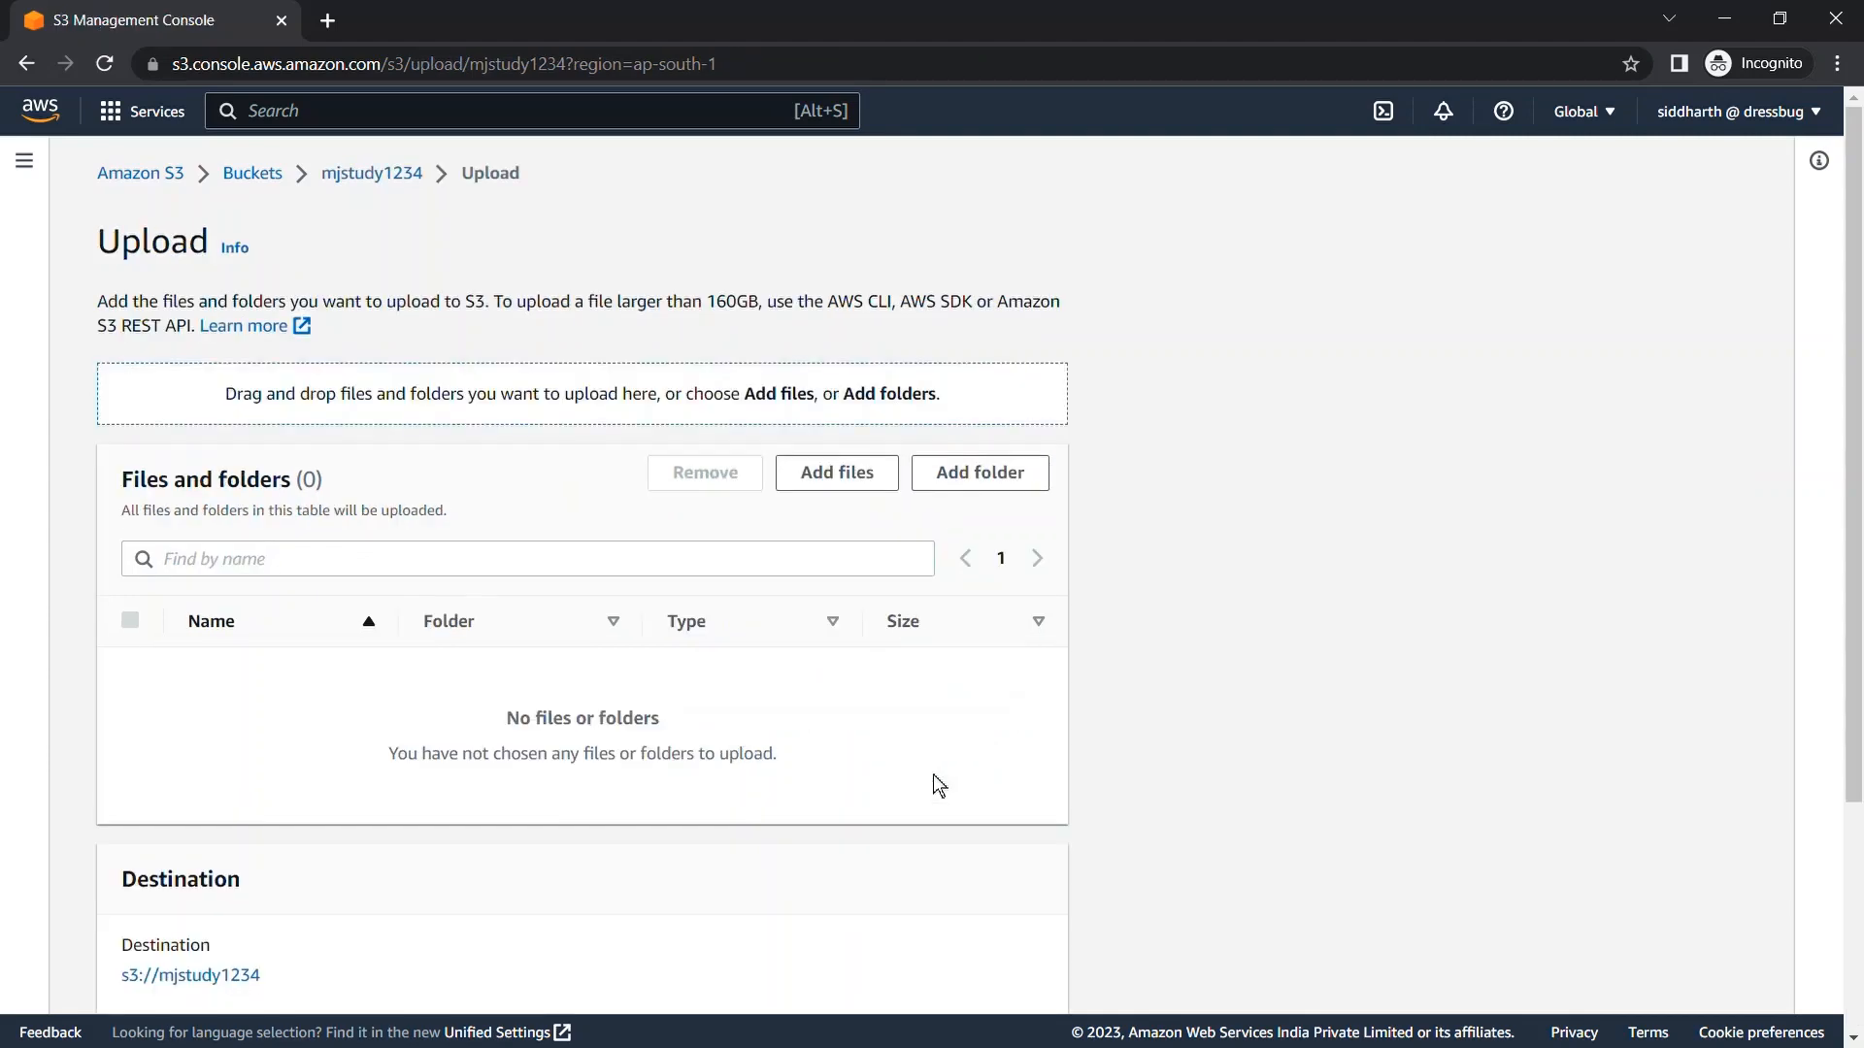
pyautogui.click(842, 478)
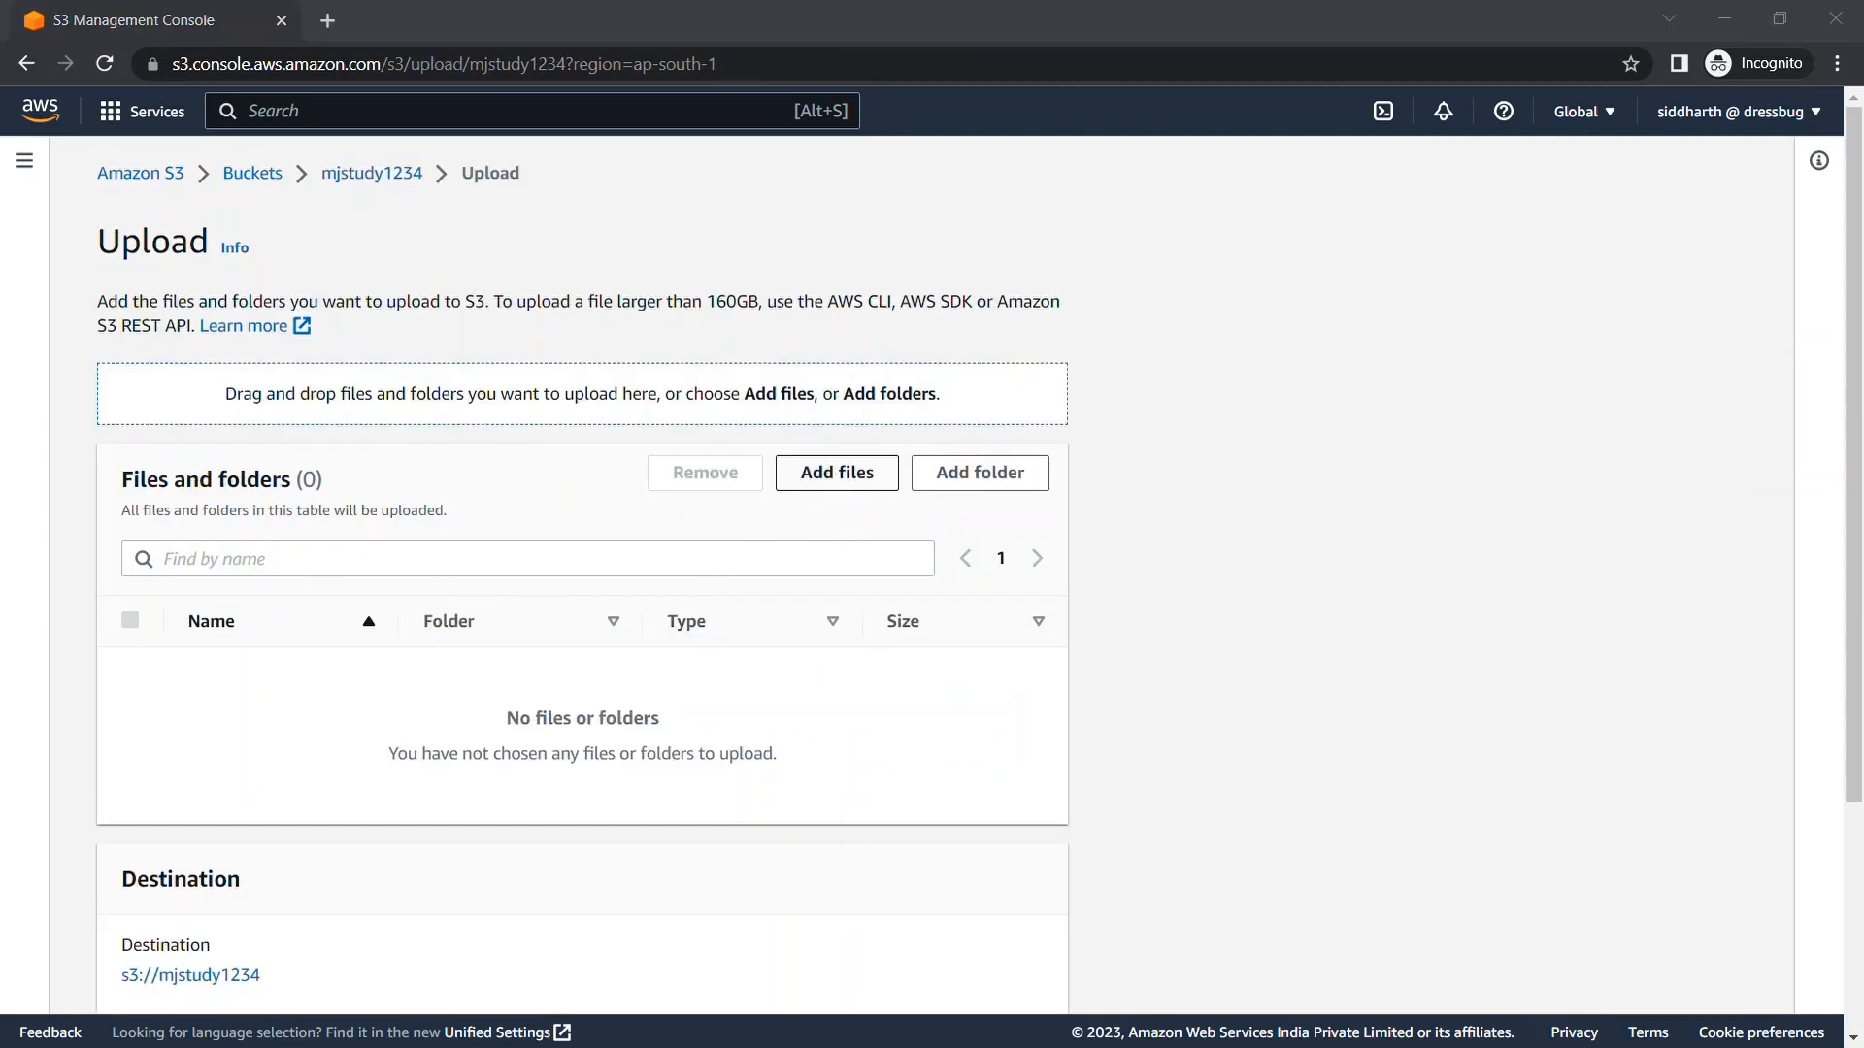
pyautogui.click(760, 549)
pyautogui.scroll(-2, 949, 765)
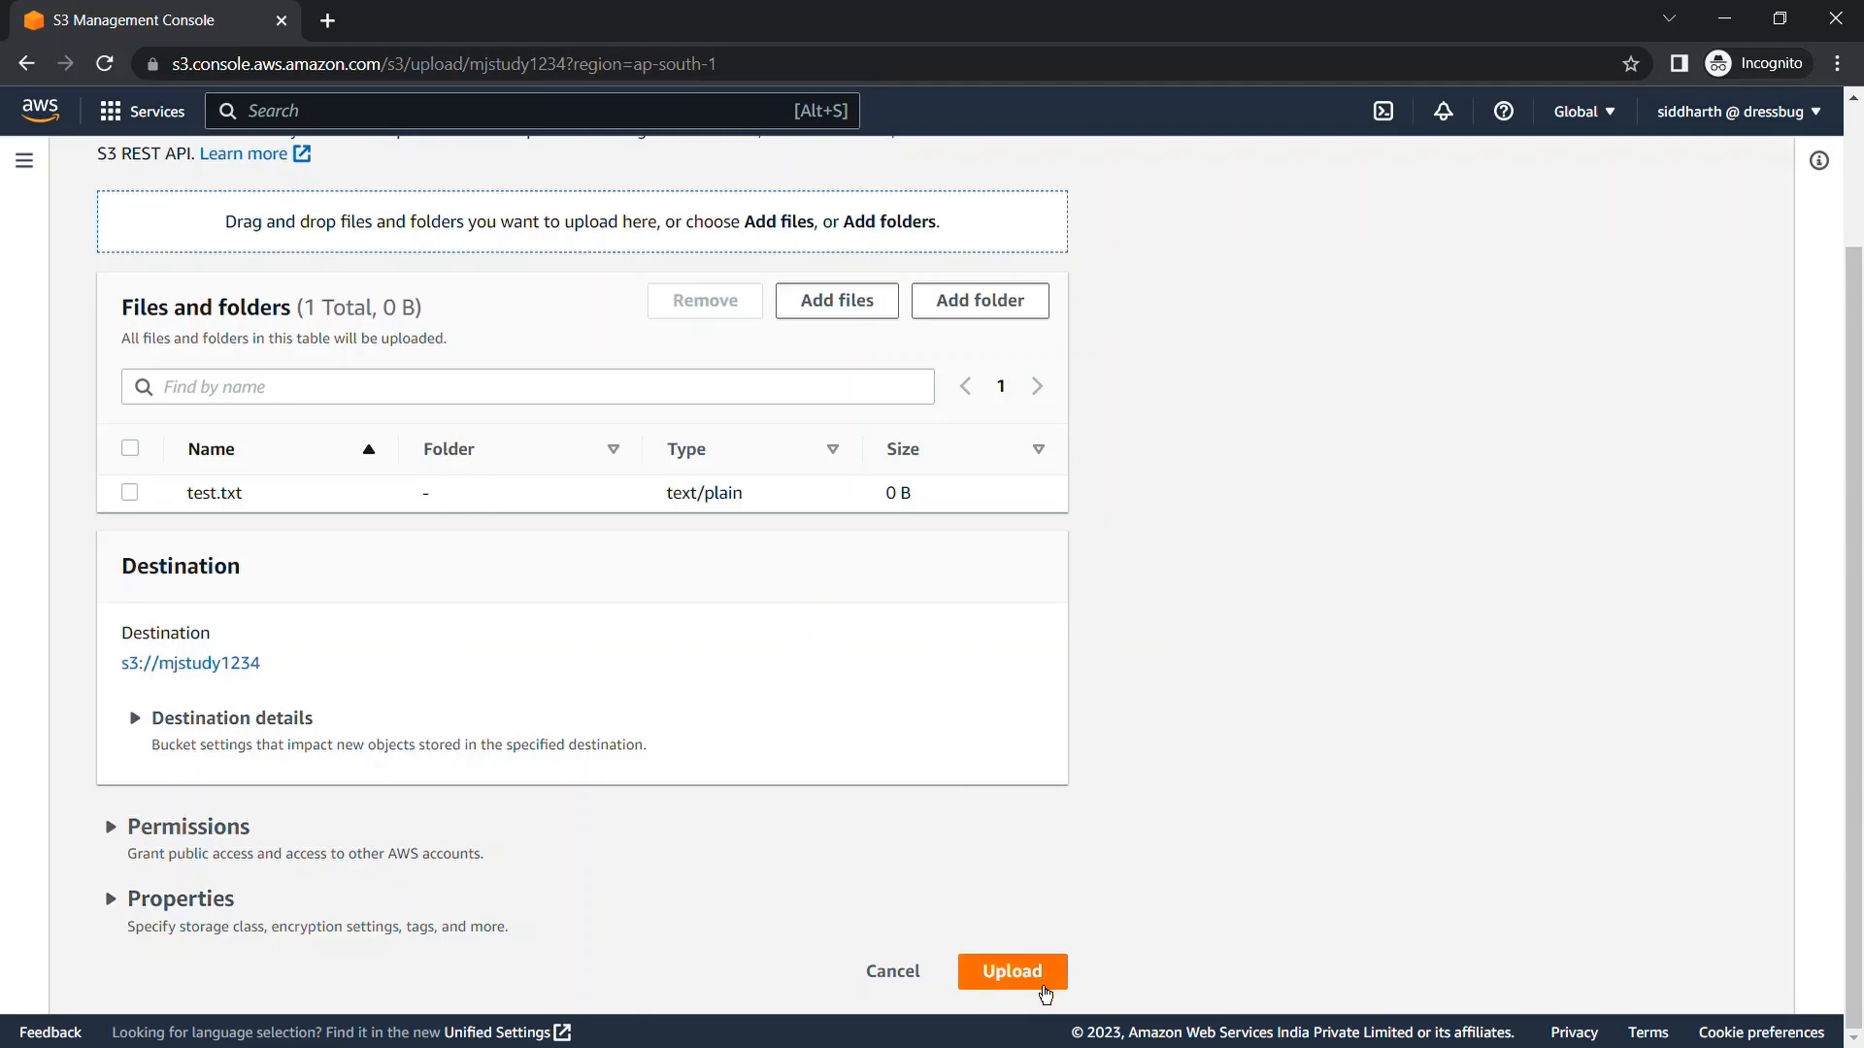
pyautogui.click(1012, 972)
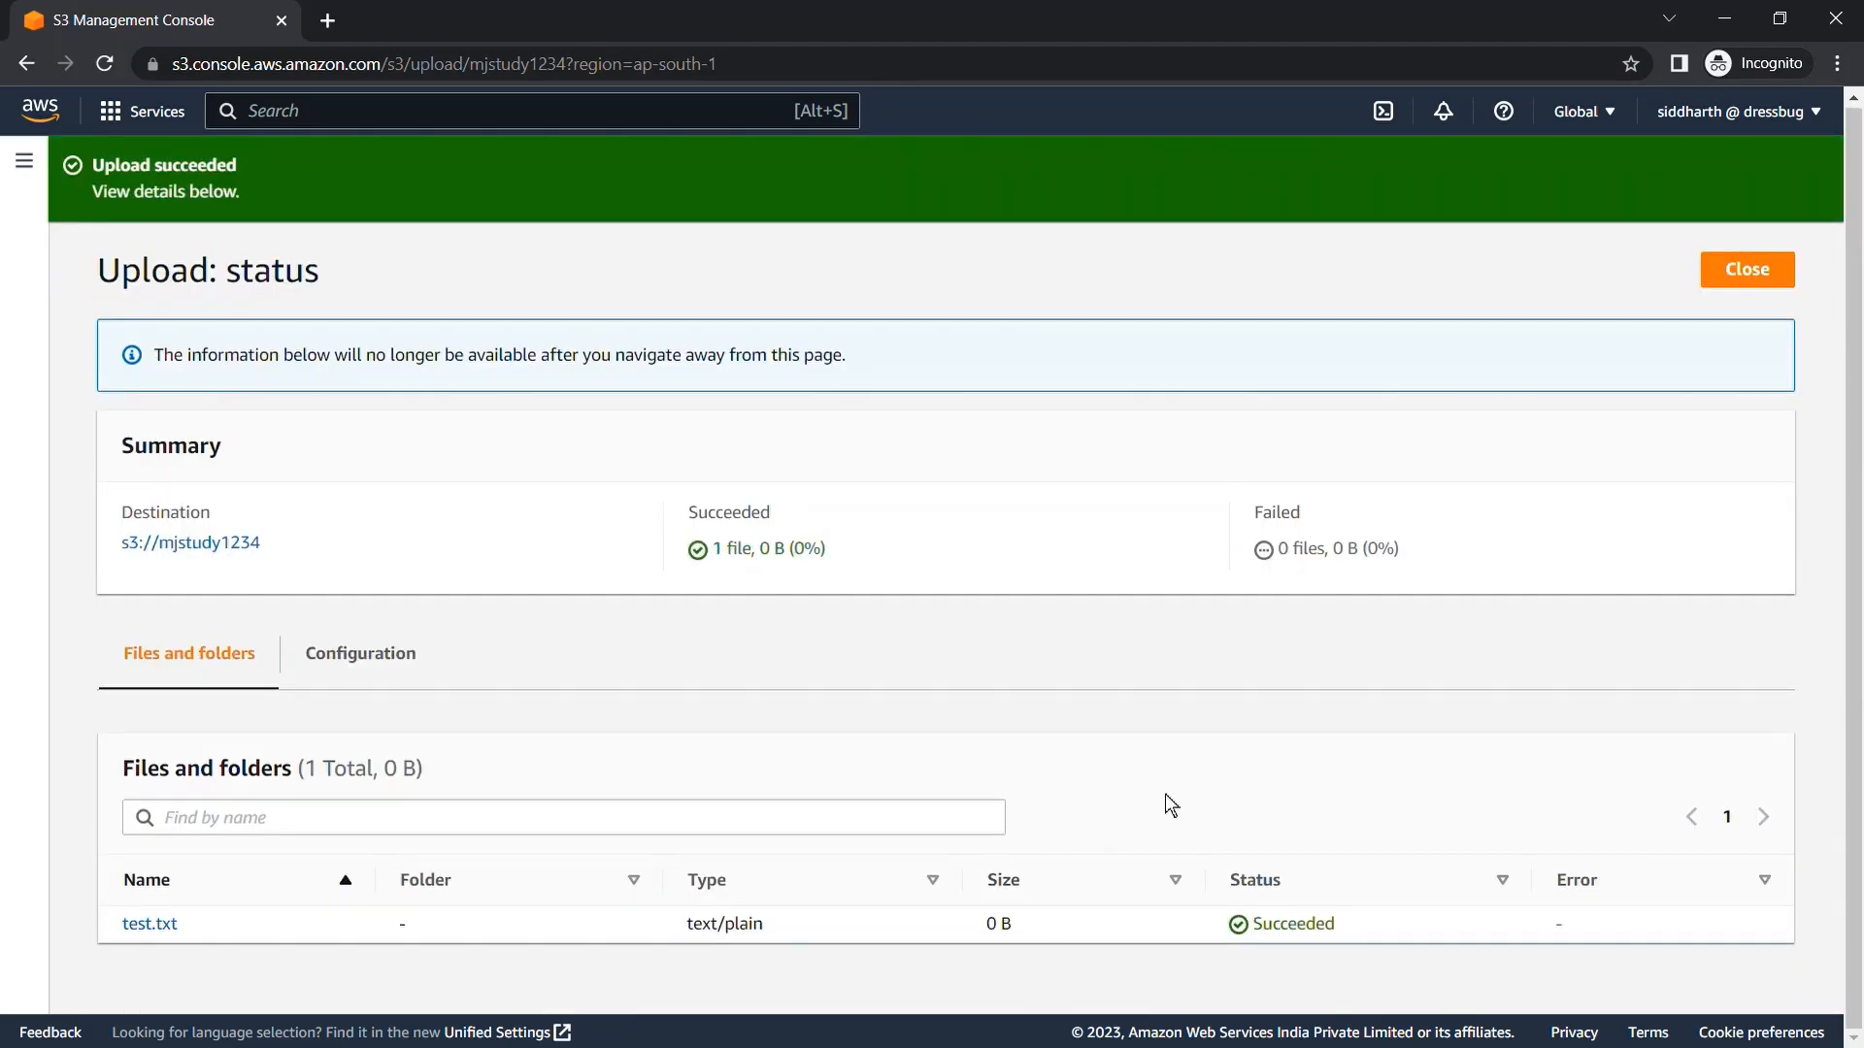
pyautogui.click(1745, 270)
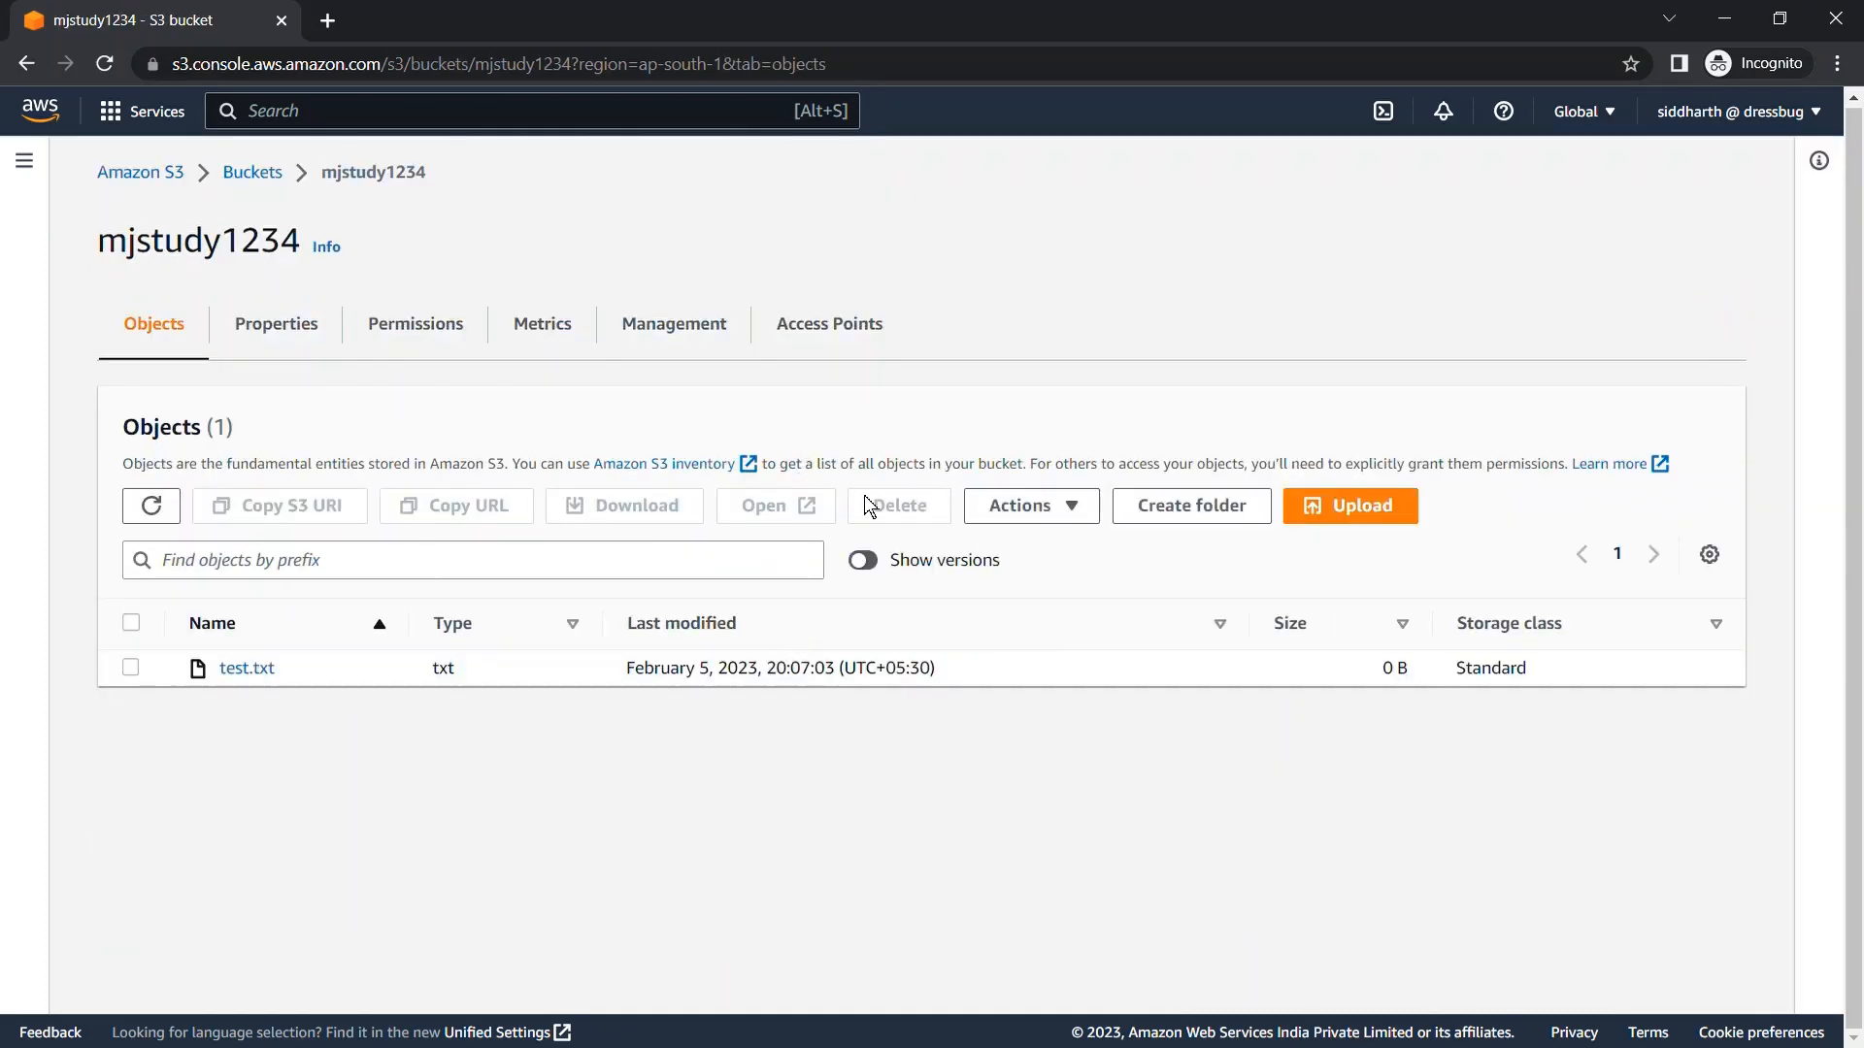
pyautogui.click(151, 504)
# Open the targetmjstudy1234 bucket from the bucket list and refresh its objects to check for the replicated file.
pyautogui.click(254, 176)
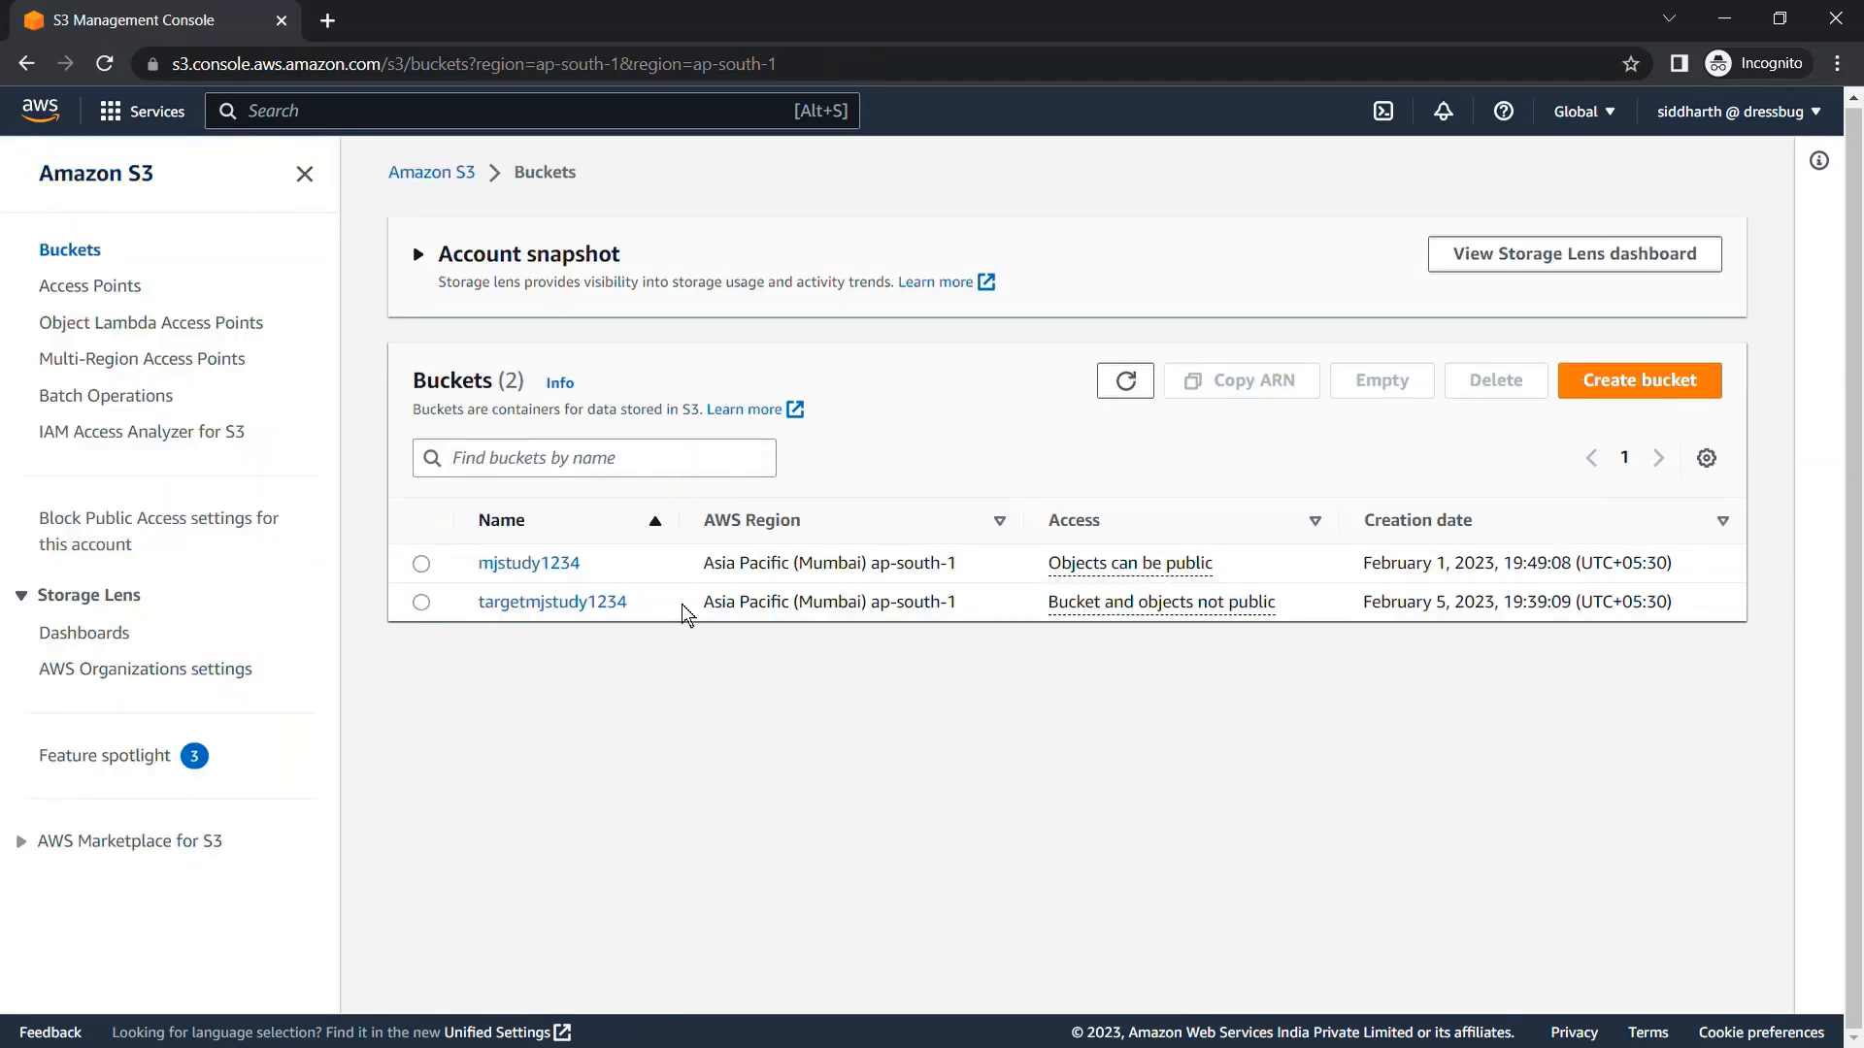
pyautogui.click(1141, 408)
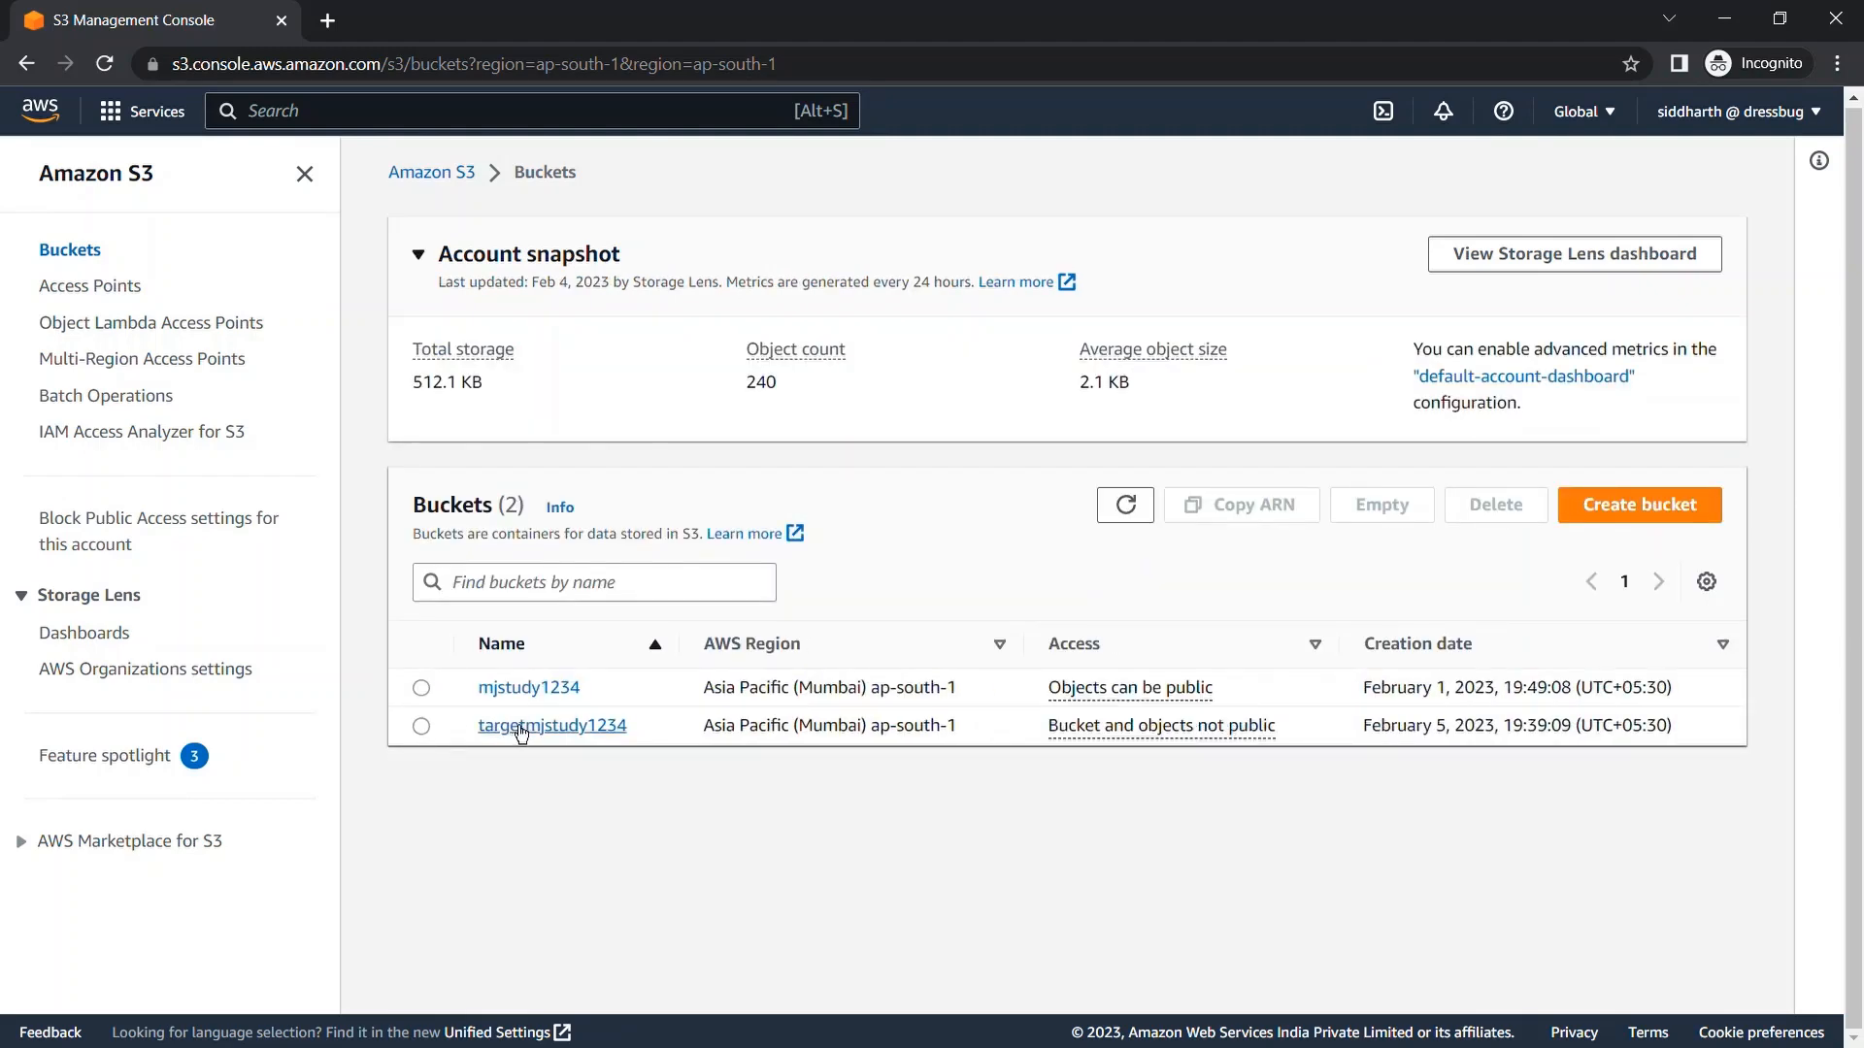
pyautogui.click(507, 735)
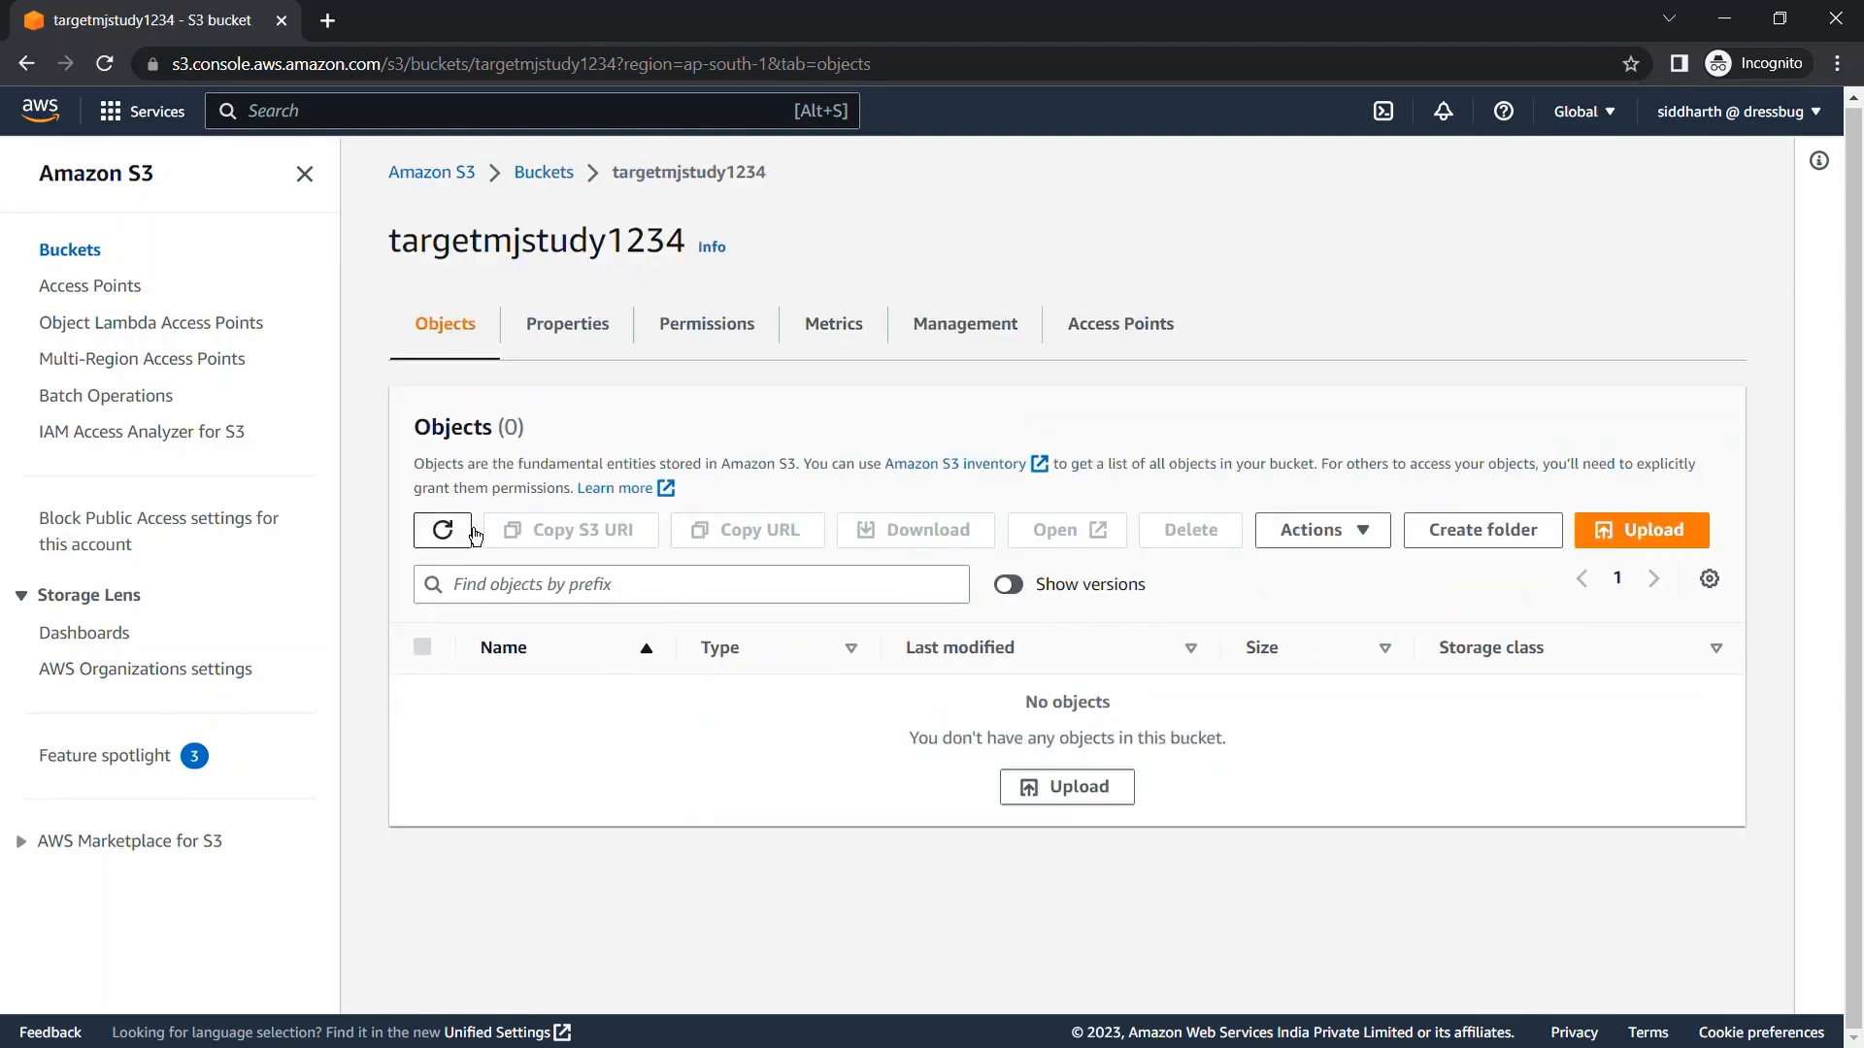
pyautogui.click(449, 536)
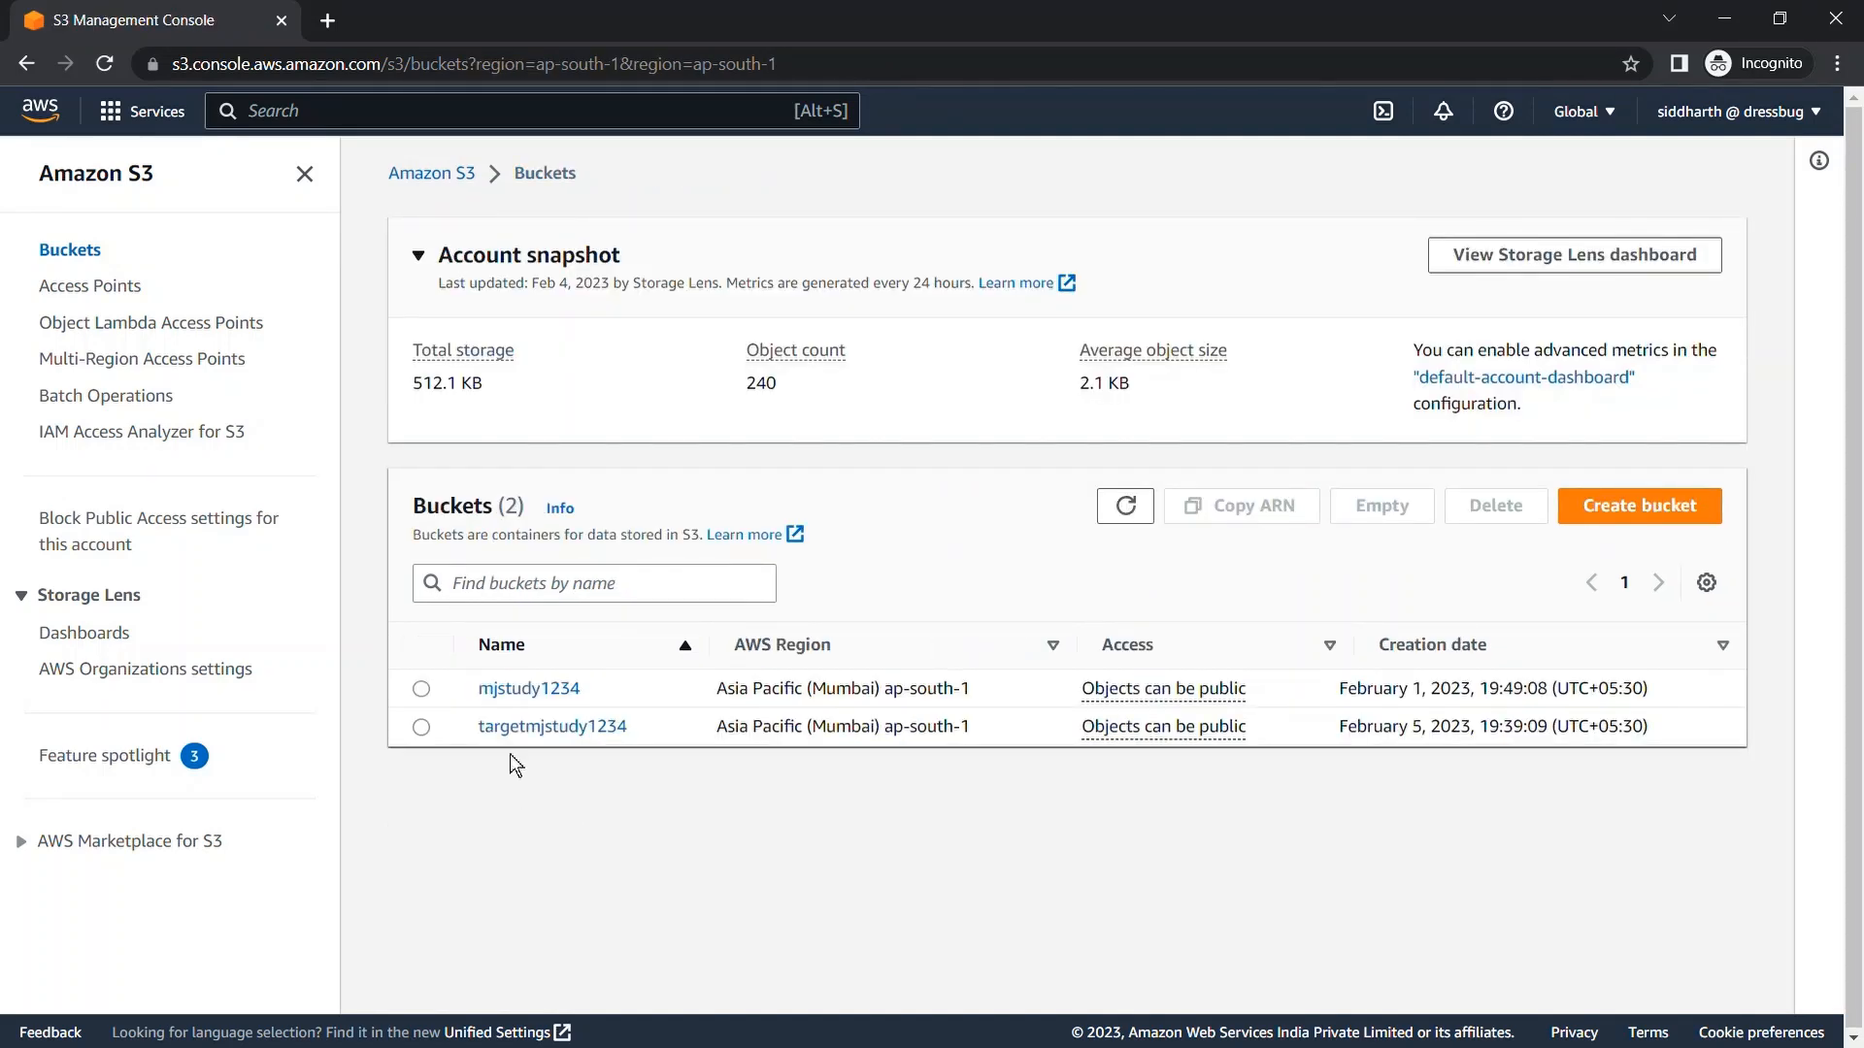
# Open the targetmjstudy1234 bucket and refresh its object list to check for the replicated 001-S3_LifeCycle.jpg.
pyautogui.click(550, 736)
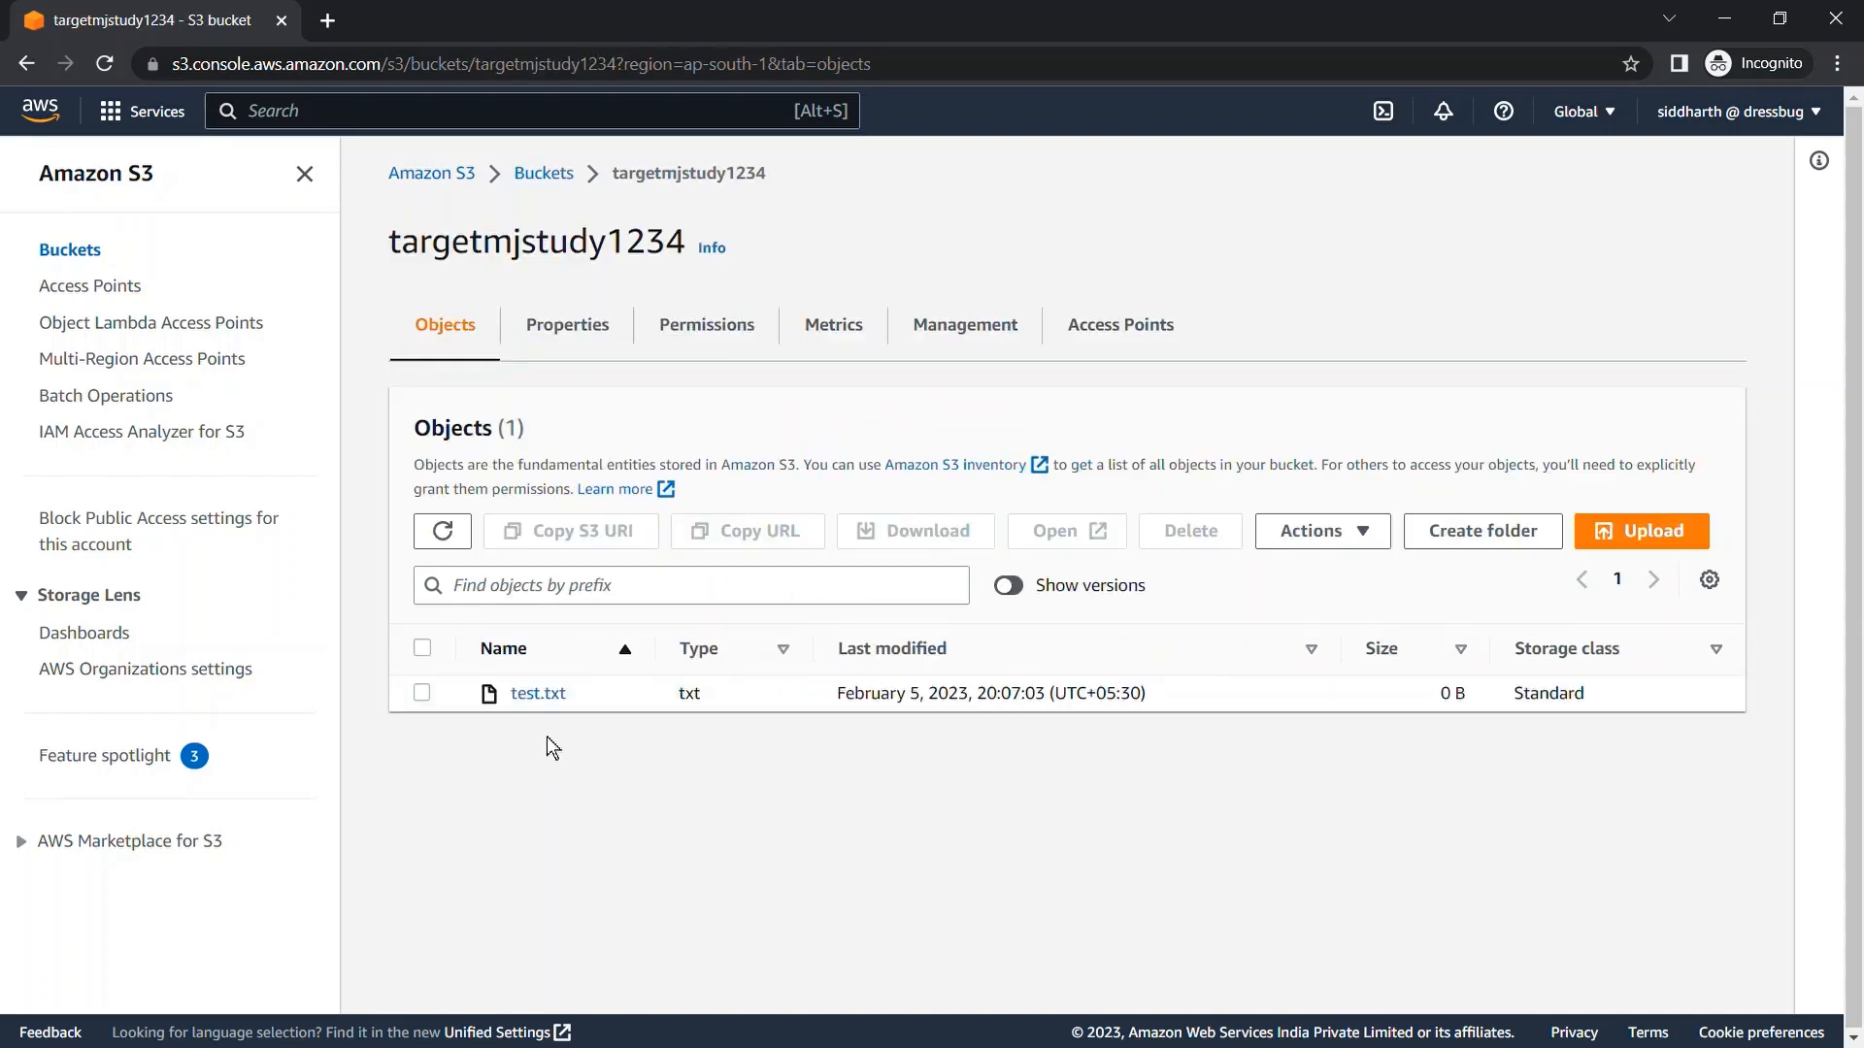
pyautogui.click(464, 530)
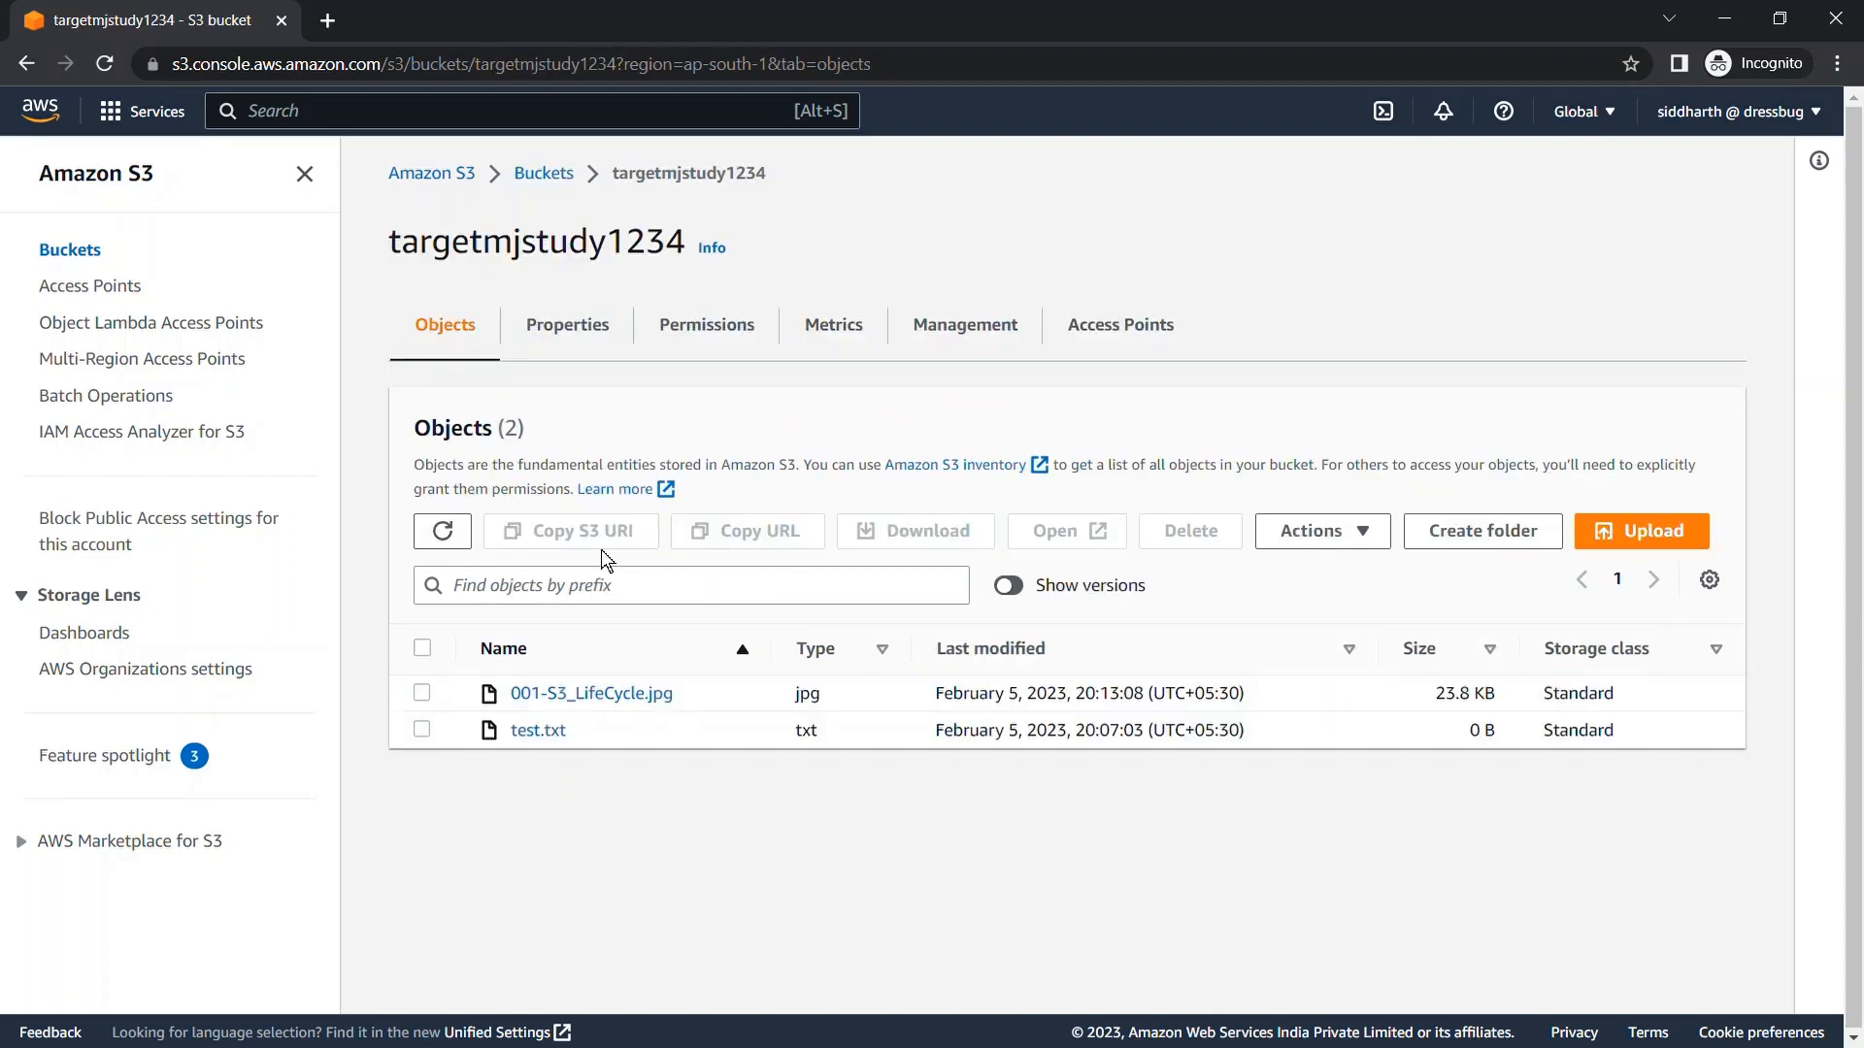
pyautogui.click(448, 534)
# View the objects in the mjstudy1234 source bucket, and compare them with the refreshed object list of targetmjstudy1234.
pyautogui.click(570, 181)
pyautogui.click(544, 561)
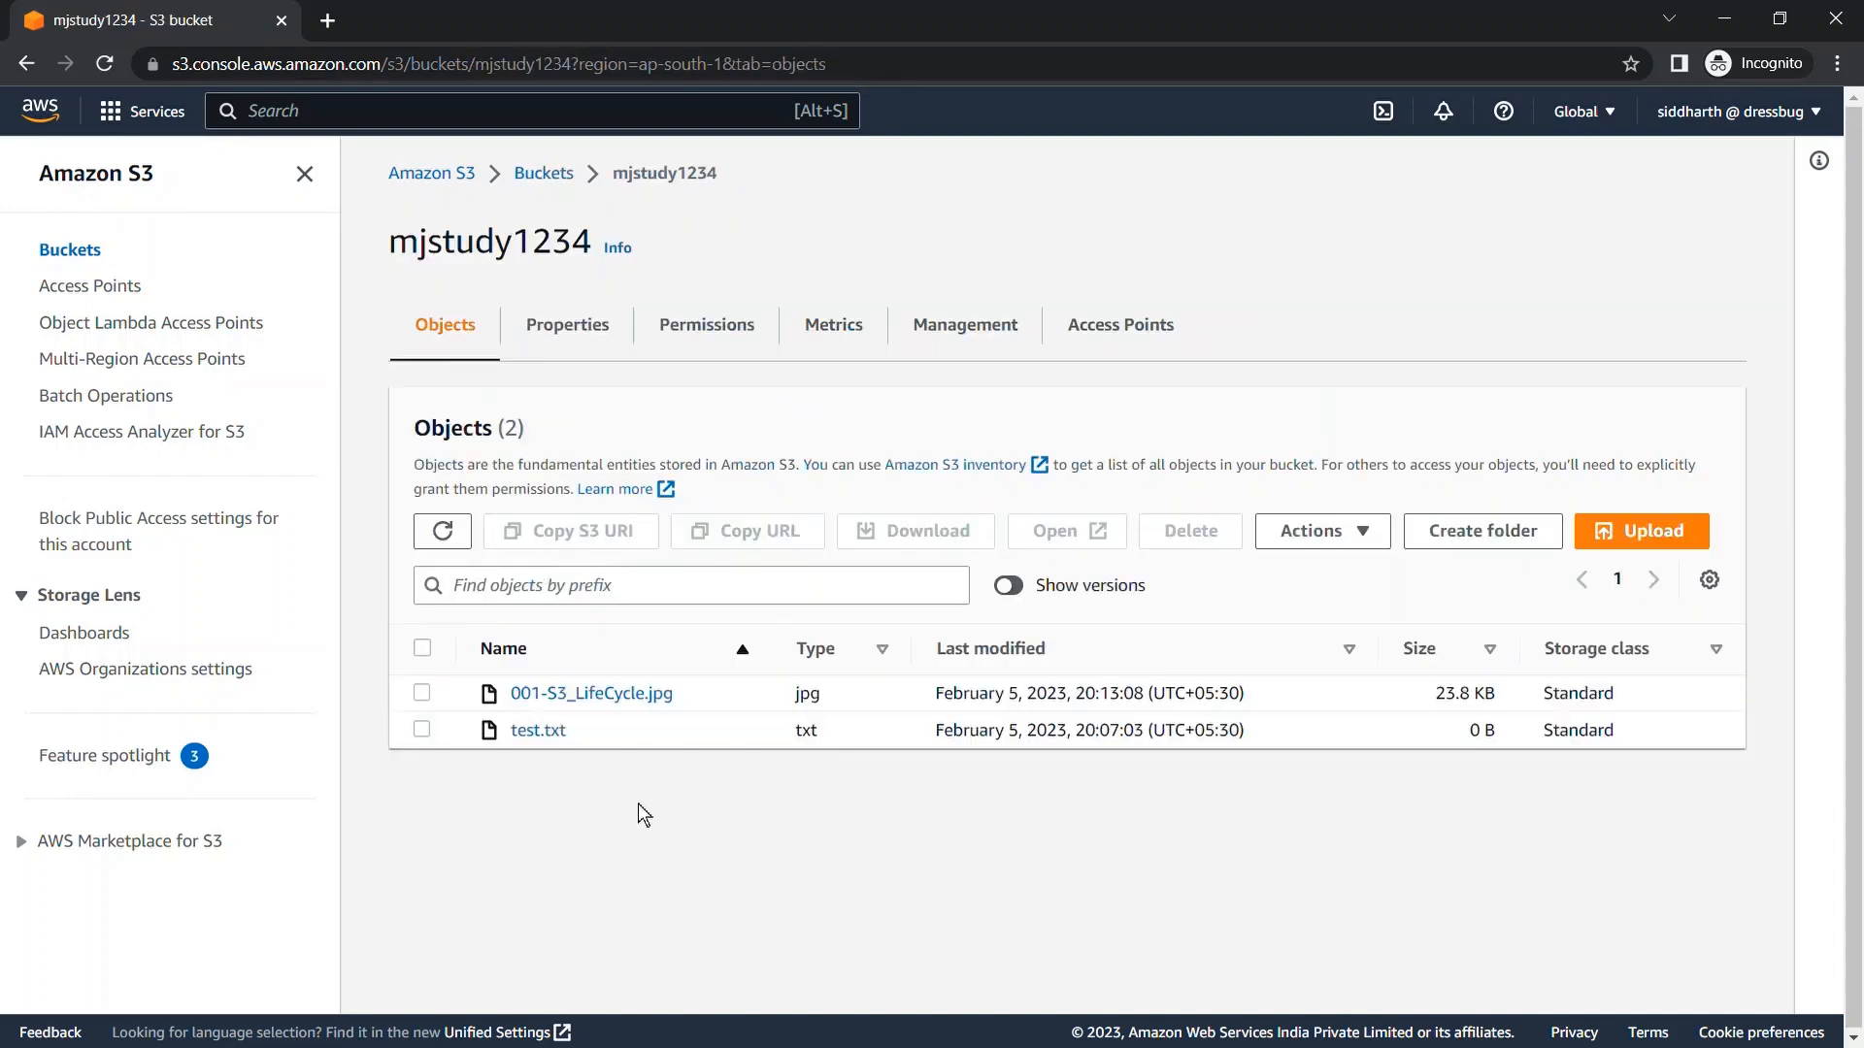
pyautogui.click(550, 173)
pyautogui.click(546, 701)
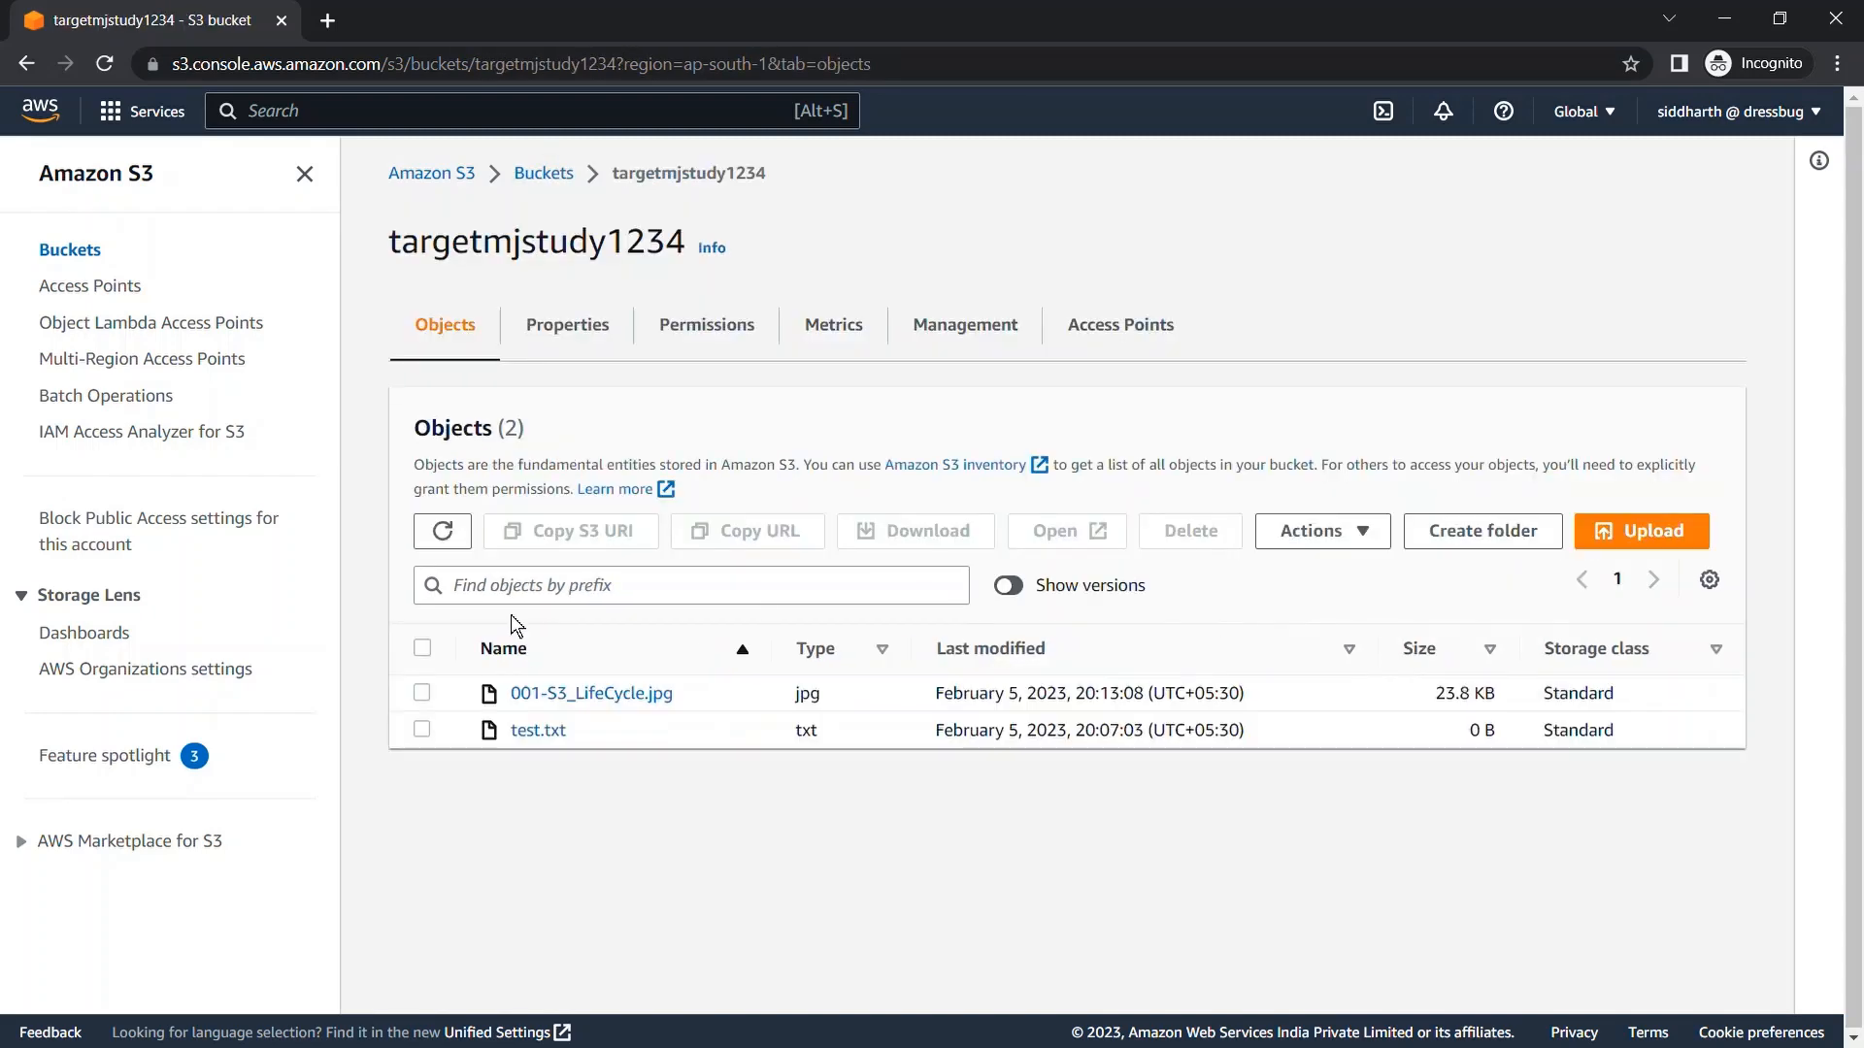
pyautogui.click(456, 541)
# Show object versions in targetmjstudy1234 to examine the version ID of 001-S3_LifeCycle.jpg, hide them again and return to the bucket list.
pyautogui.click(1031, 590)
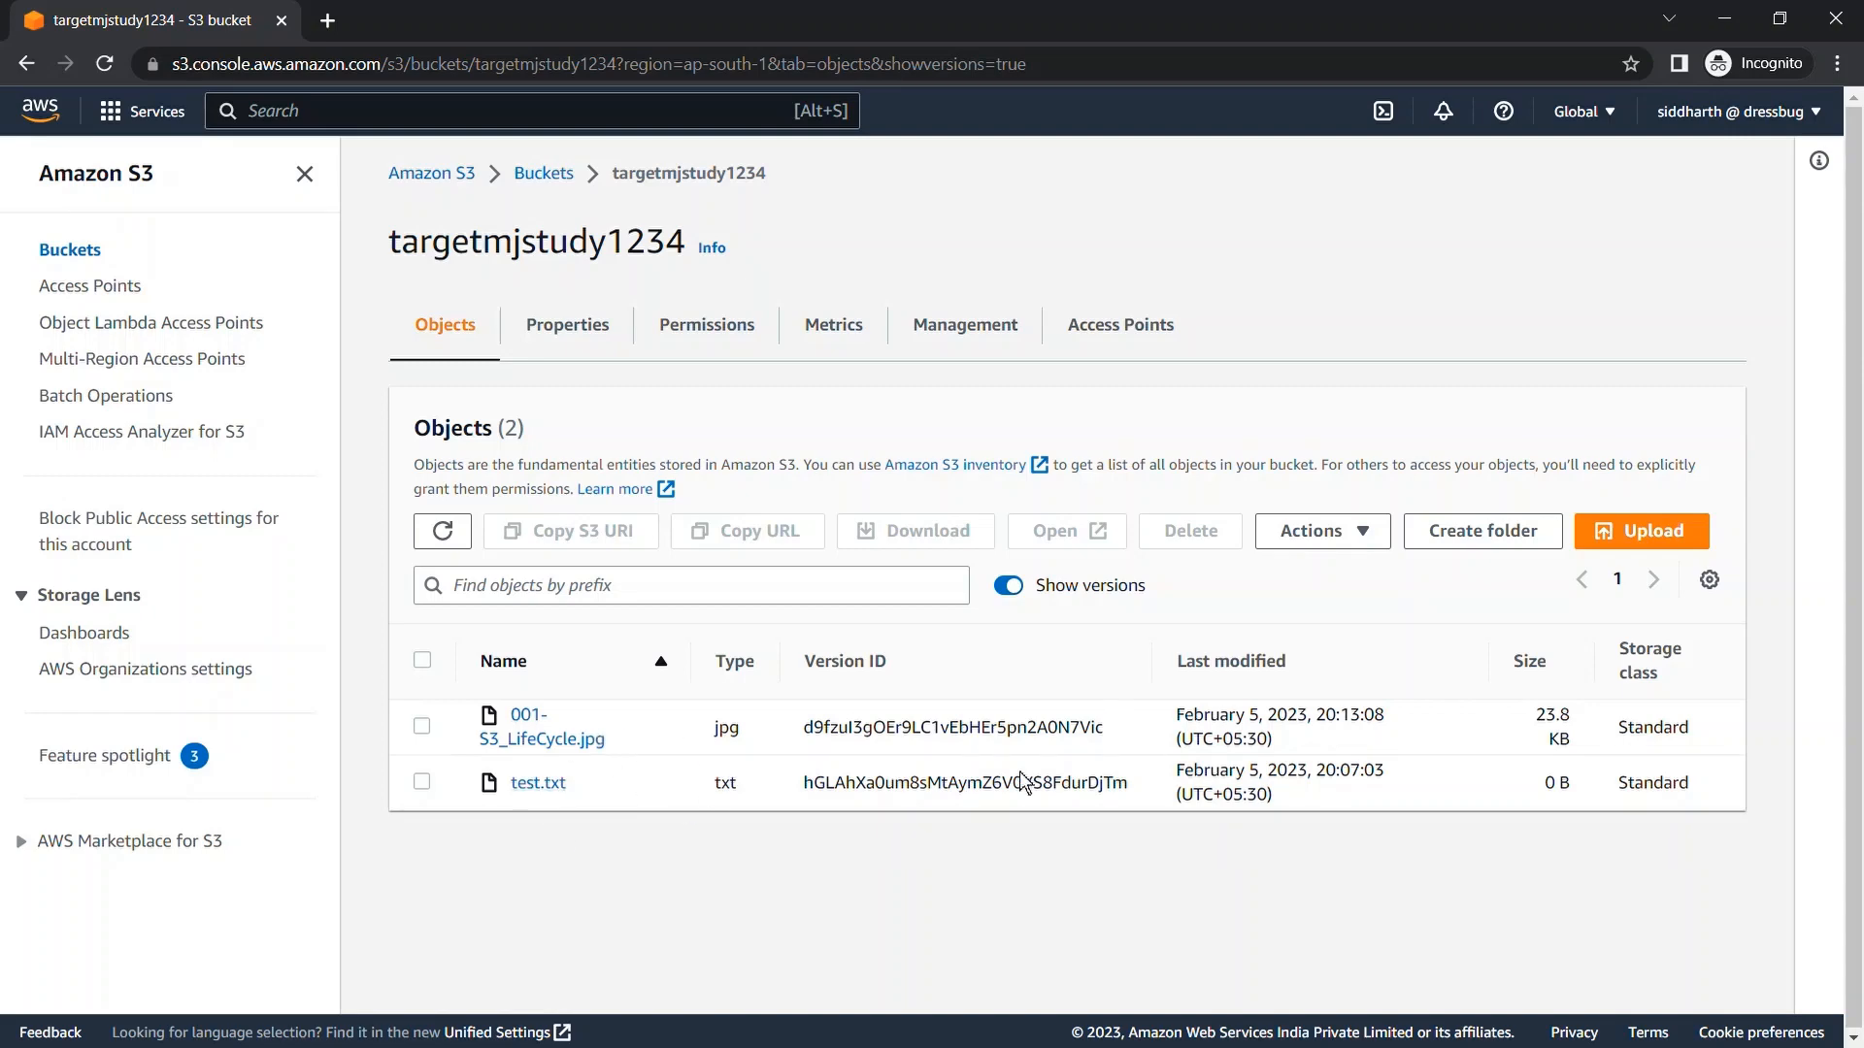
pyautogui.moveTo(810, 744); pyautogui.dragTo(1107, 730)
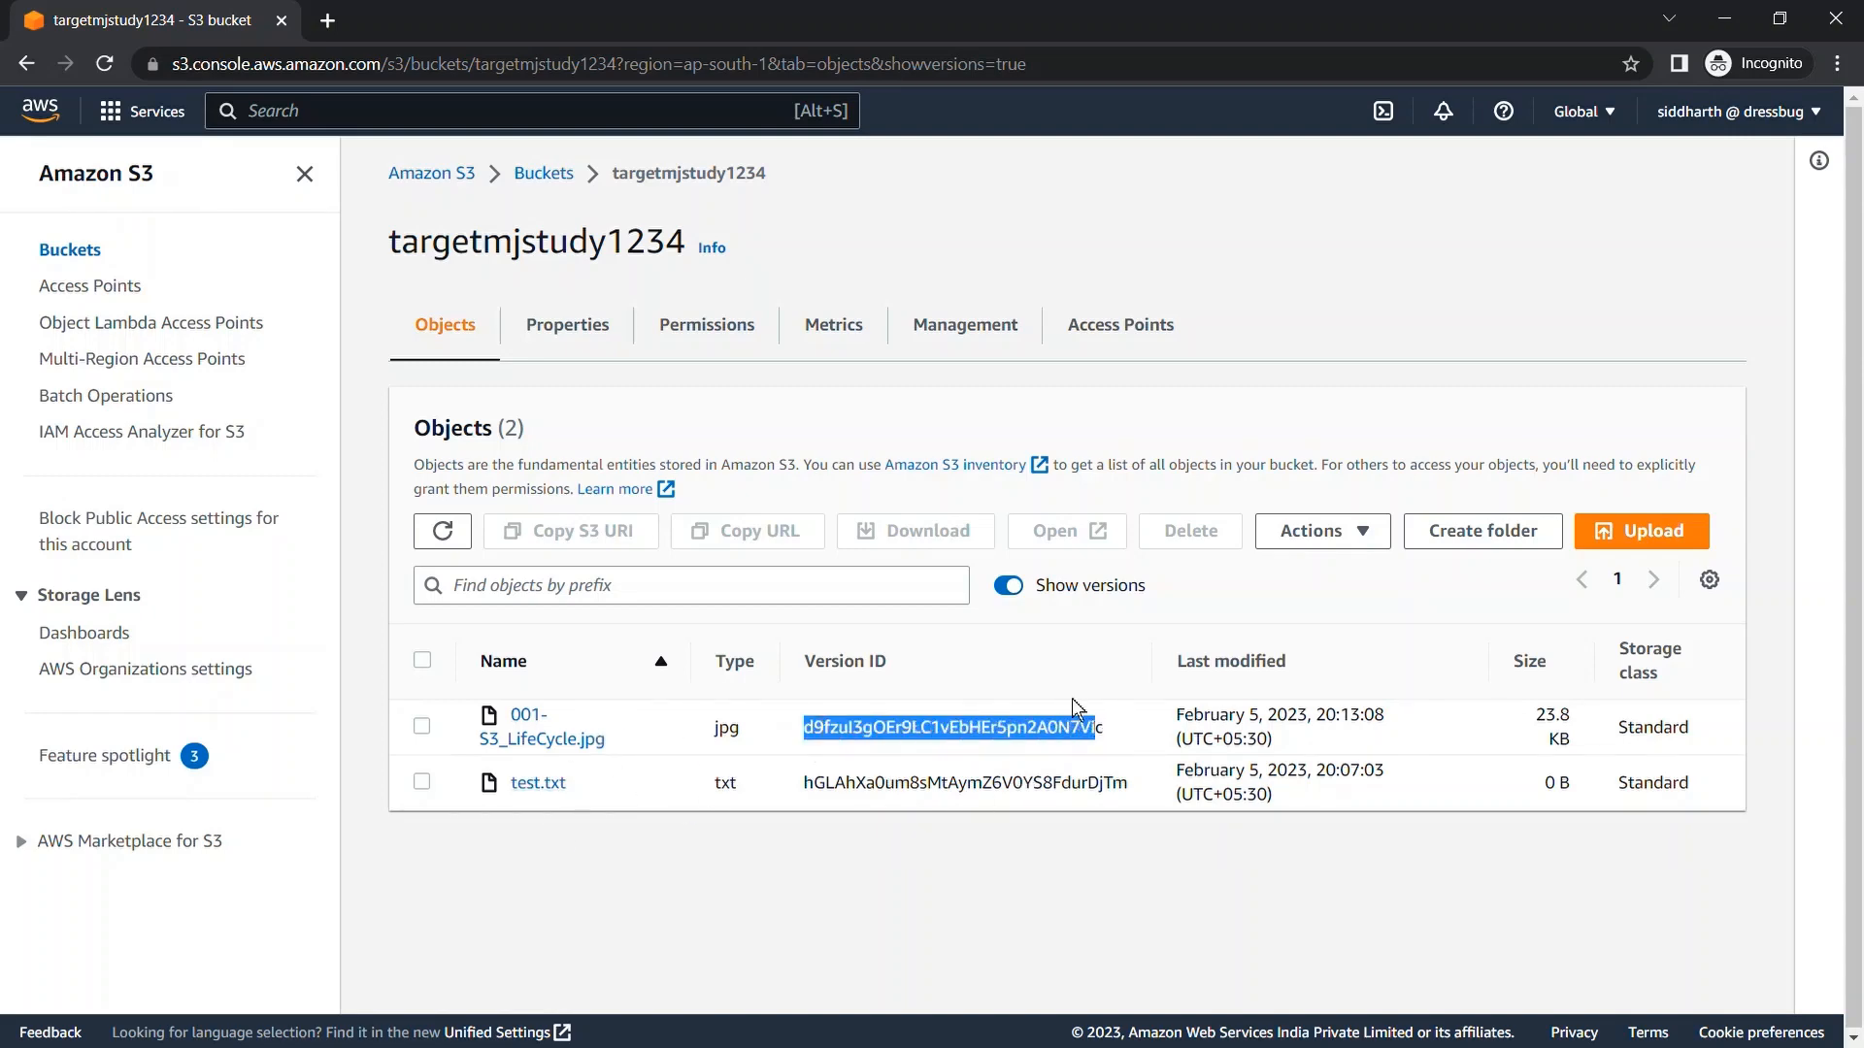
pyautogui.click(1020, 589)
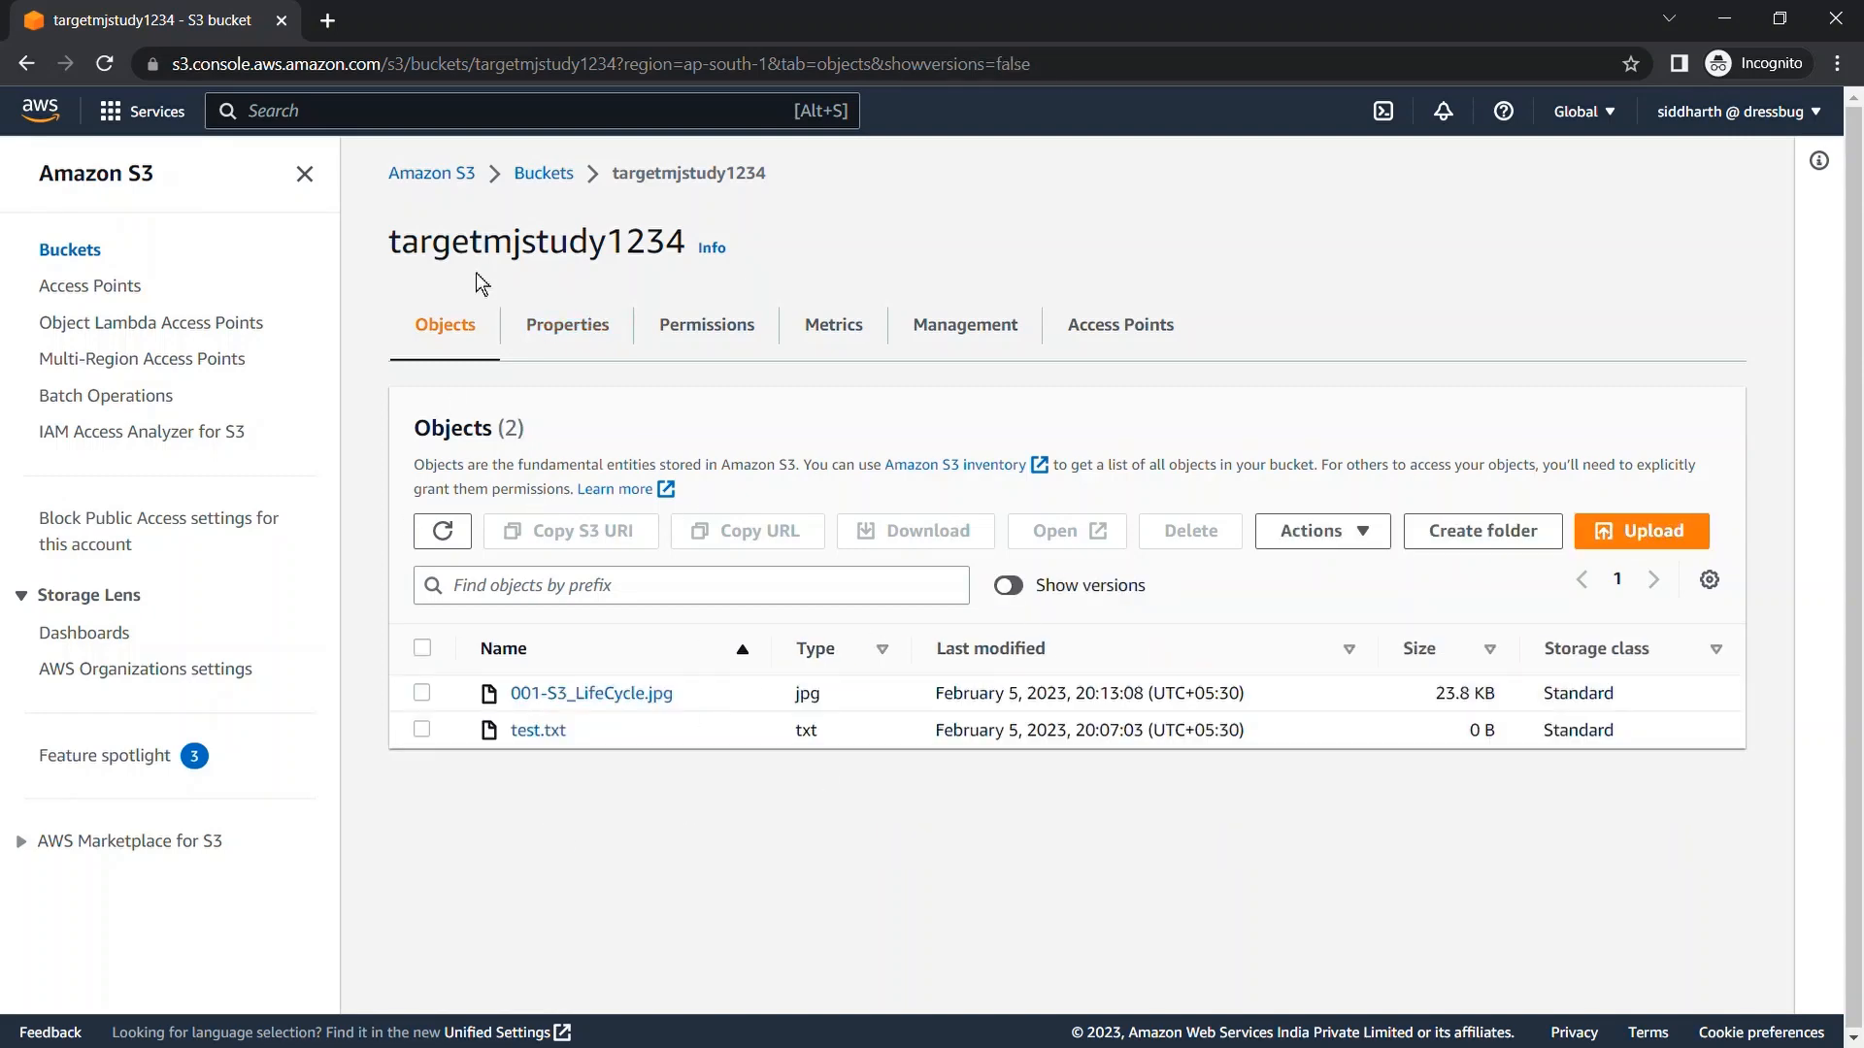
pyautogui.click(544, 175)
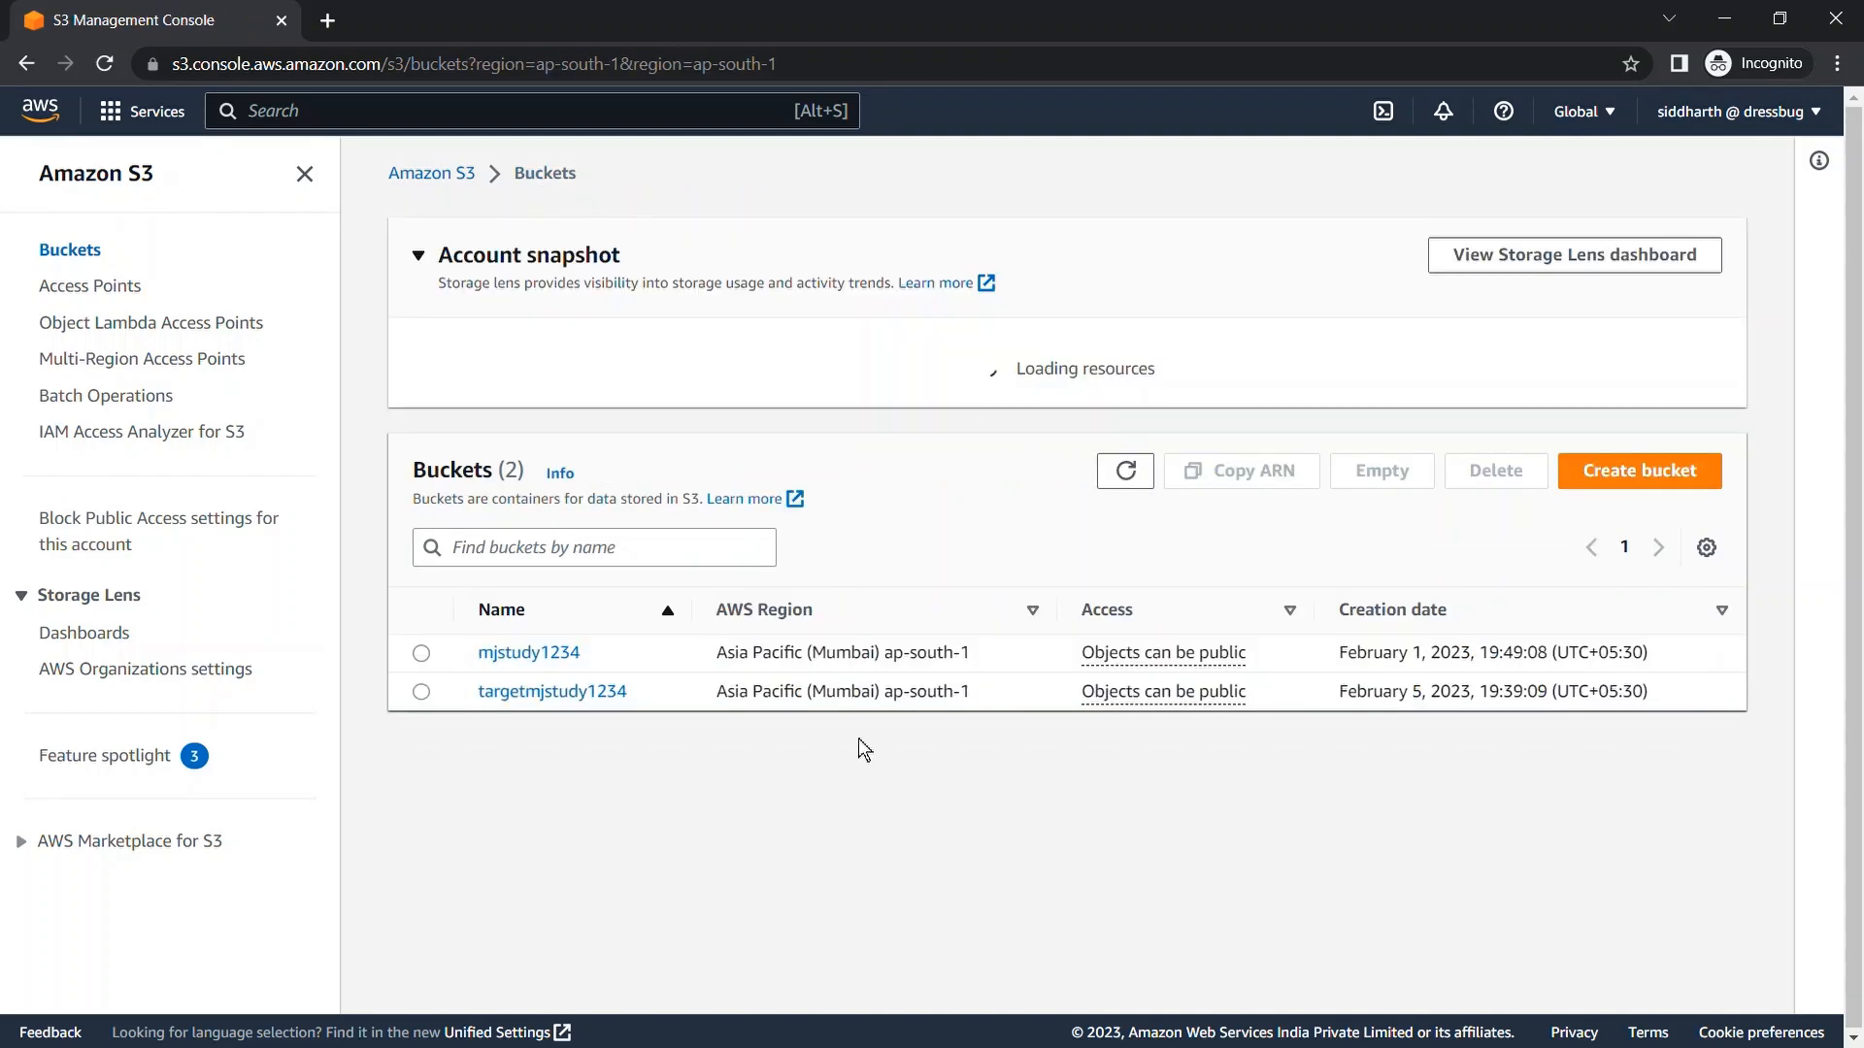